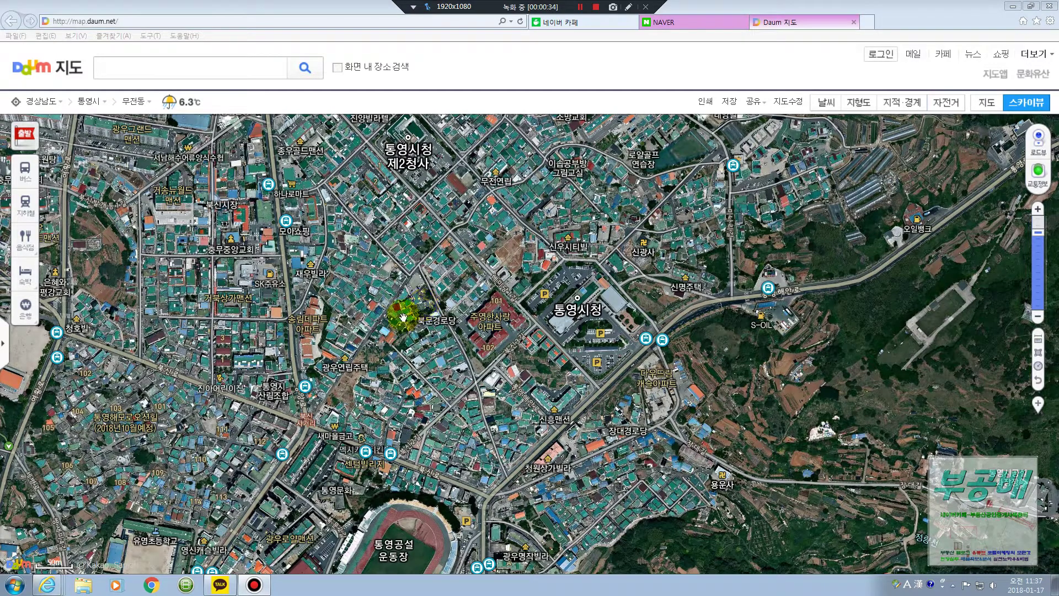
Search Naver for 알캡쳐 and find its software information entry in the results
{"action": "left_click", "coordinate": [683, 24]}
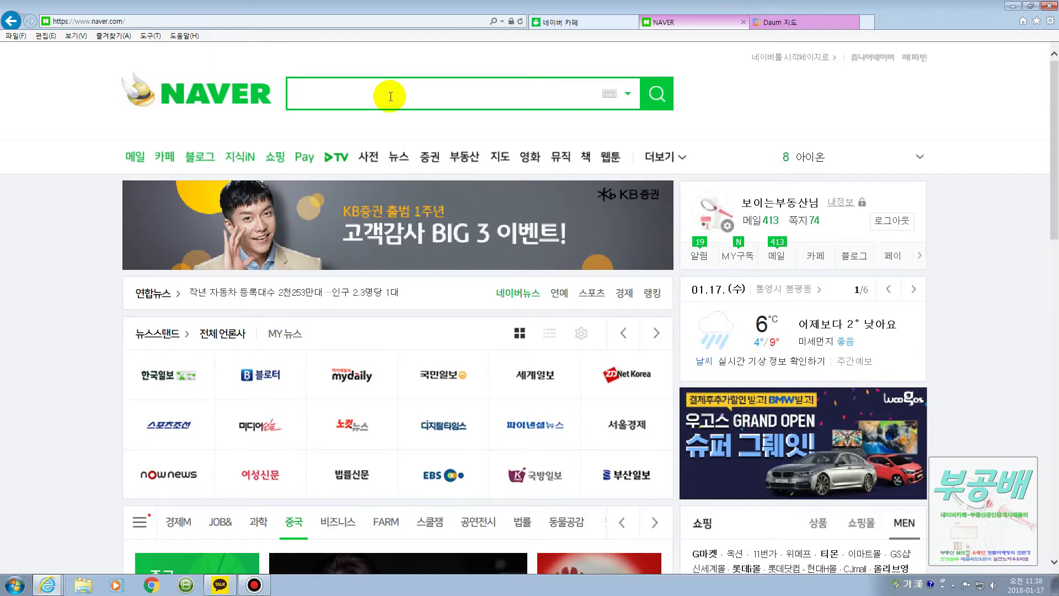
{"action": "type", "text": "알캡처"}
{"action": "key", "text": "Return"}
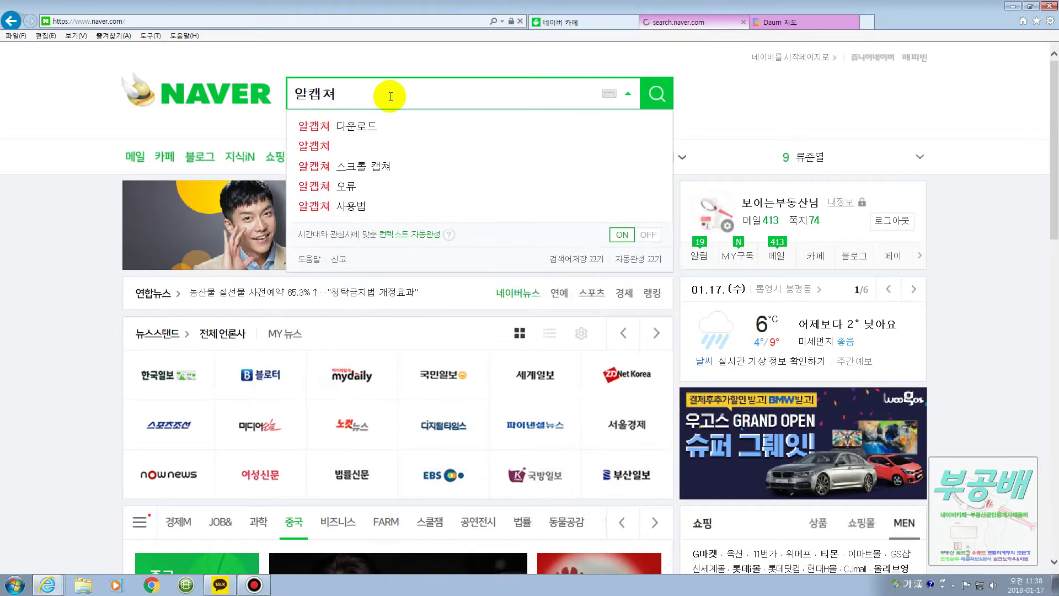
{"action": "scroll", "coordinate": [345, 359], "scroll_direction": "down", "scroll_amount": 3}
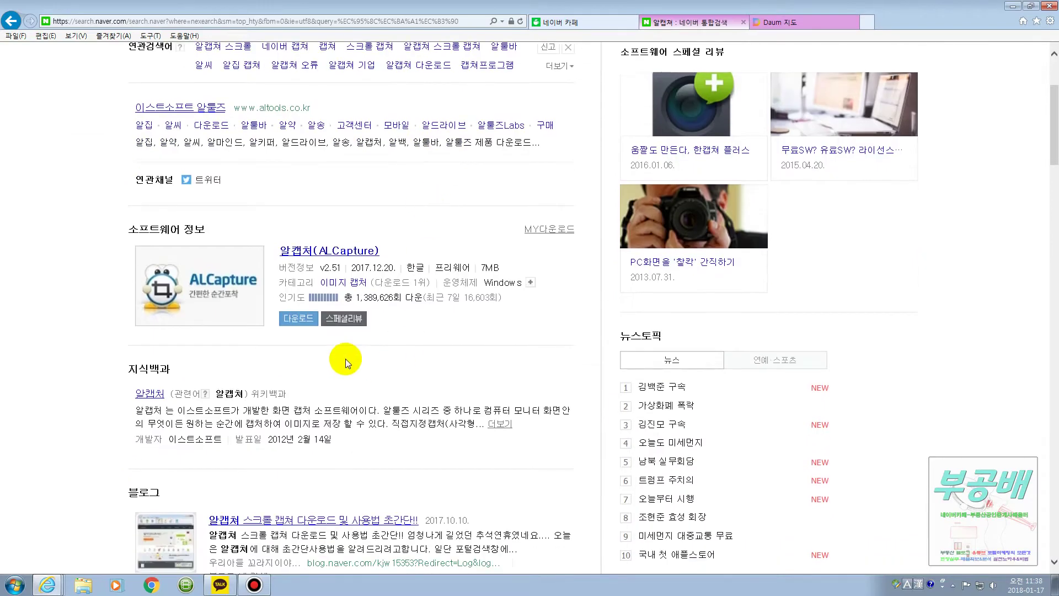
Open the 알캡처 (ALCapture) software page and start the free download of ALCapture251.exe
{"action": "left_click", "coordinate": [307, 323]}
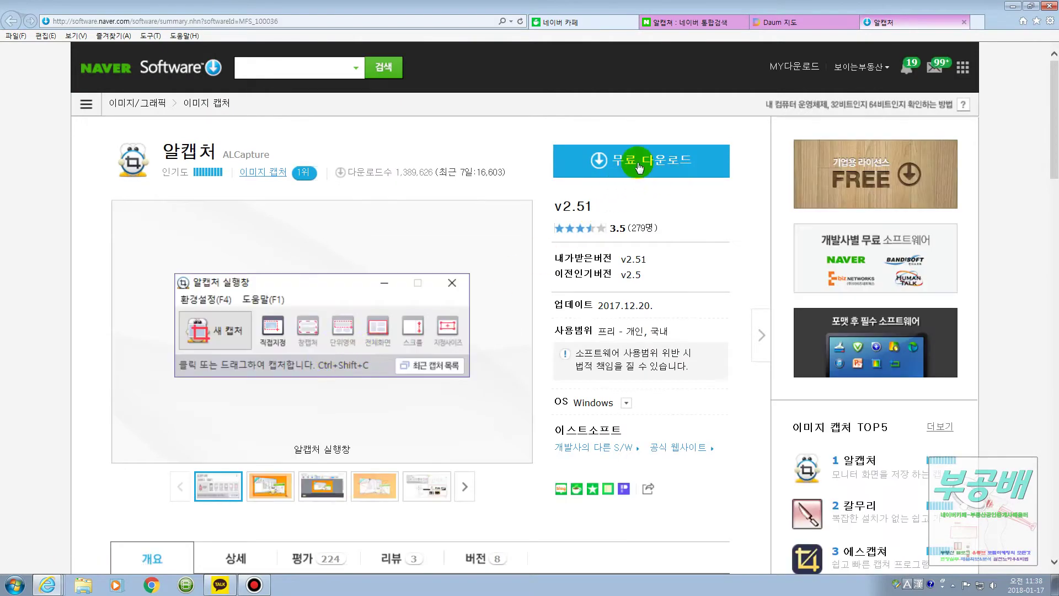
{"action": "left_click", "coordinate": [643, 175]}
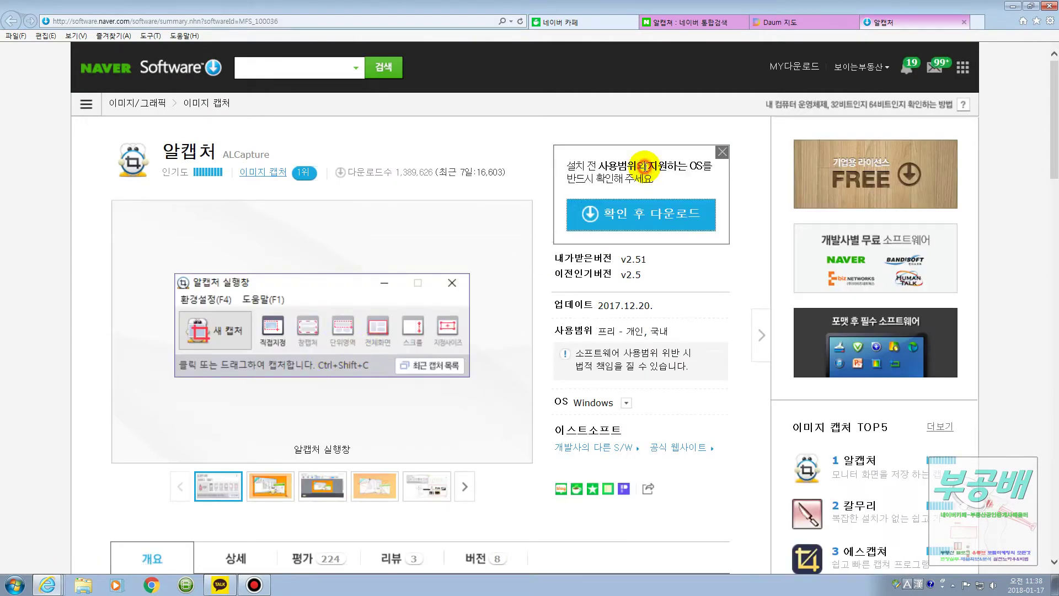
{"action": "left_click", "coordinate": [639, 223]}
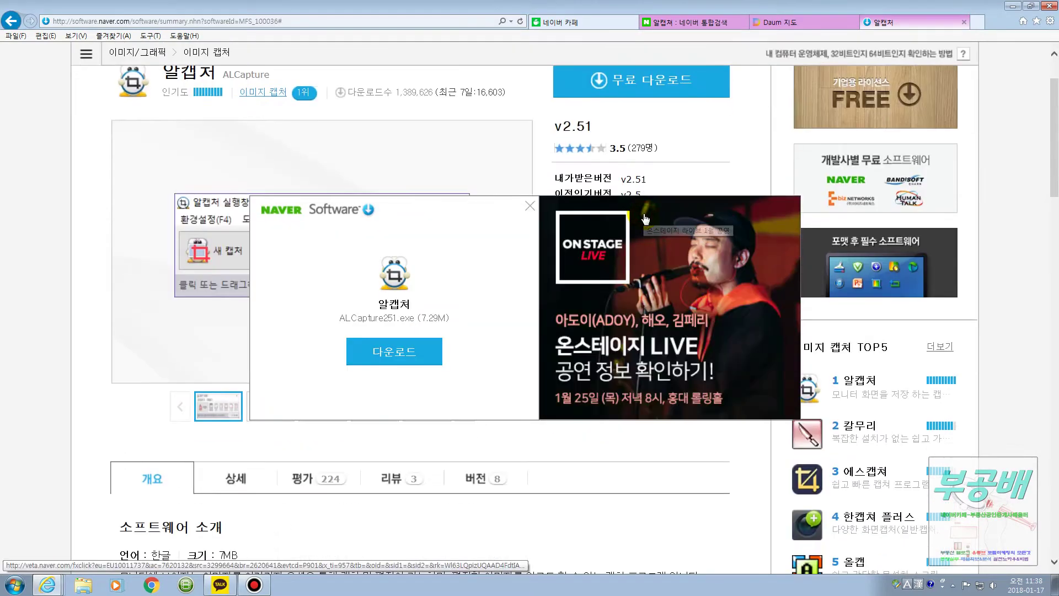
{"action": "left_click", "coordinate": [416, 354]}
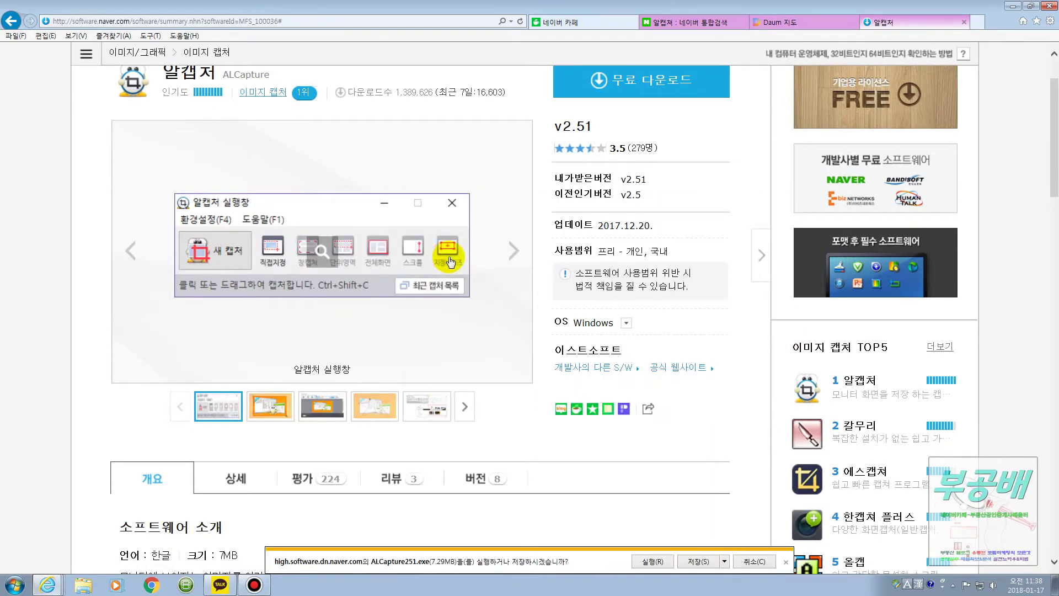
Run the downloaded ALCapture251.exe installer and accept its license agreement
{"action": "scroll", "coordinate": [448, 261], "scroll_direction": "down", "scroll_amount": 2}
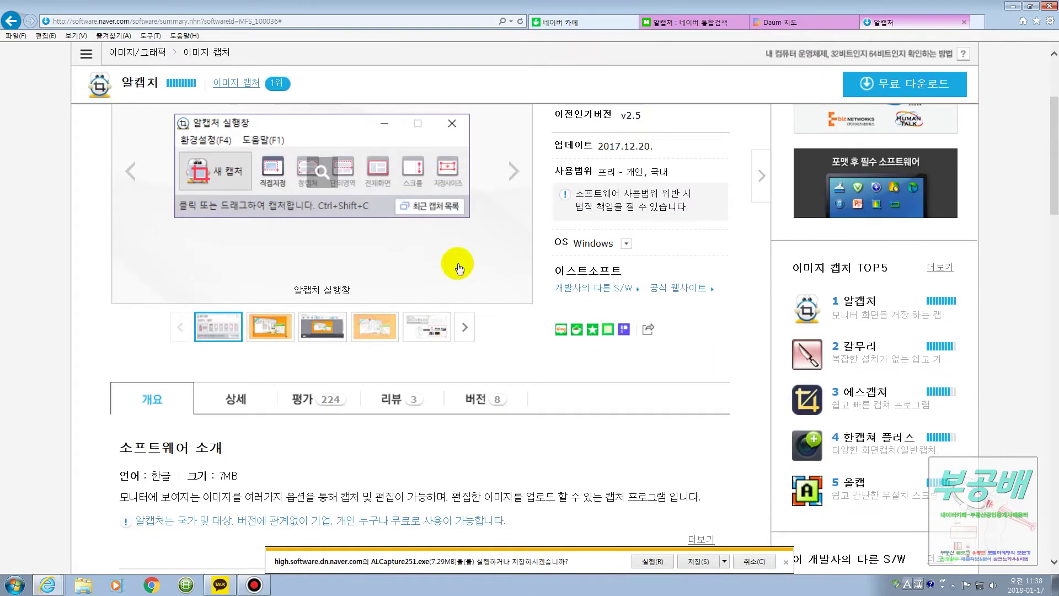
{"action": "left_click", "coordinate": [653, 561]}
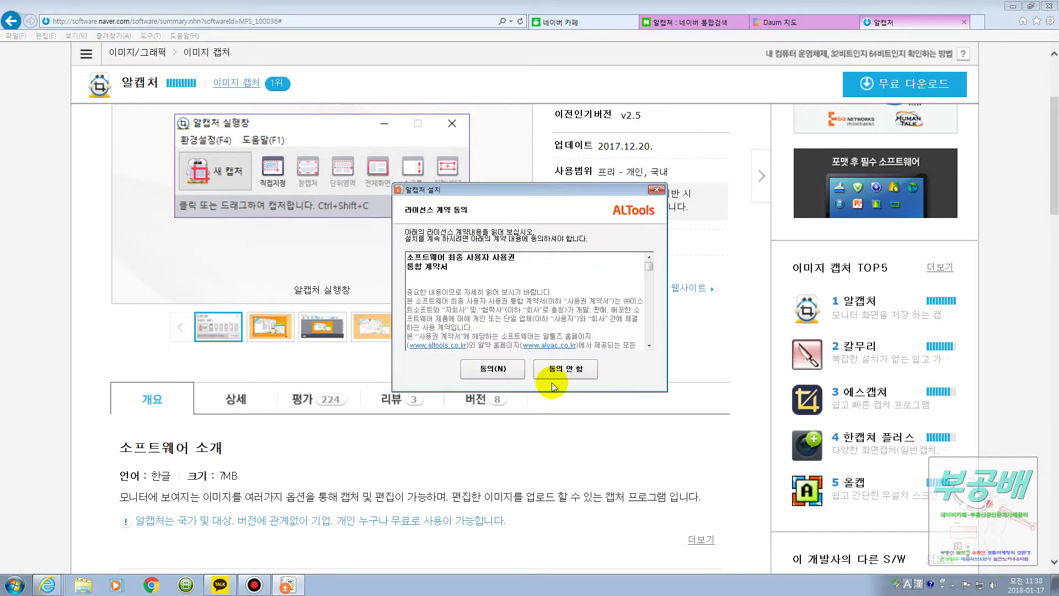
{"action": "left_click", "coordinate": [487, 370]}
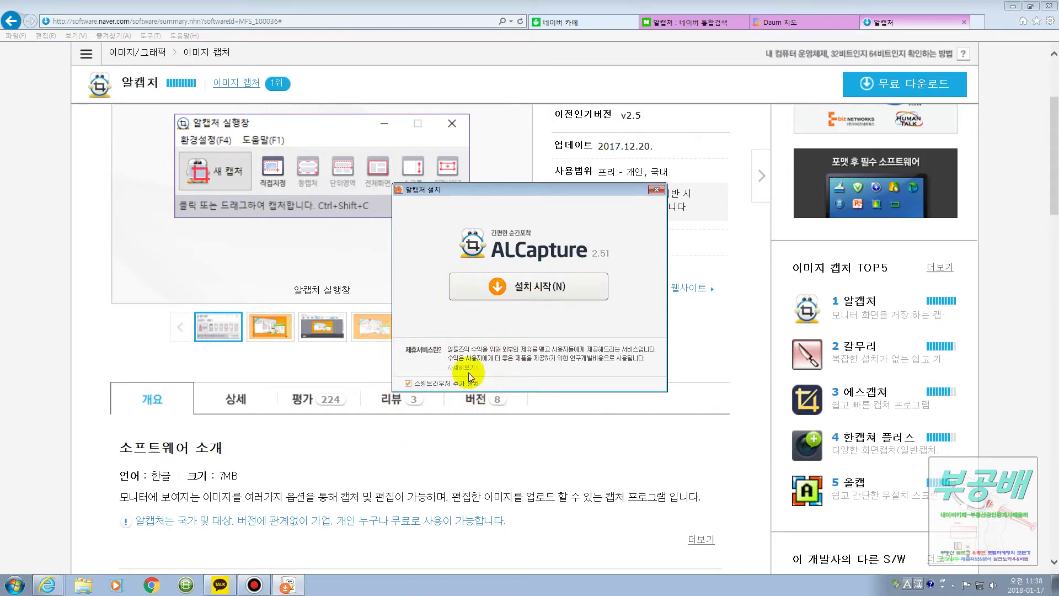
Complete the quick installation of ALCapture 2.51, declining the extra 스윙브라우저 and 알약 installations
{"action": "left_click", "coordinate": [408, 384]}
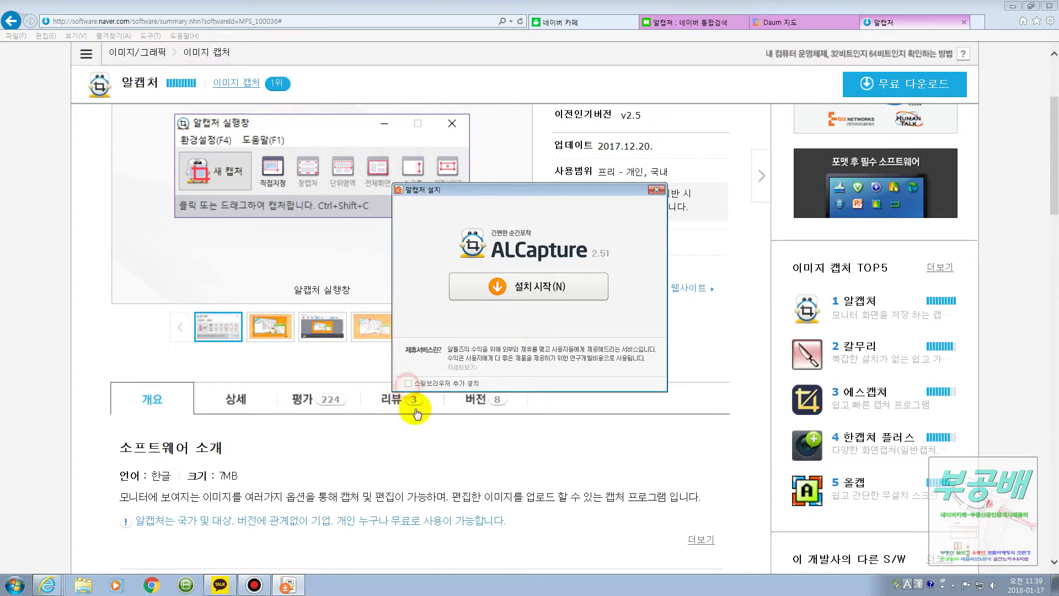
{"action": "left_click", "coordinate": [525, 288]}
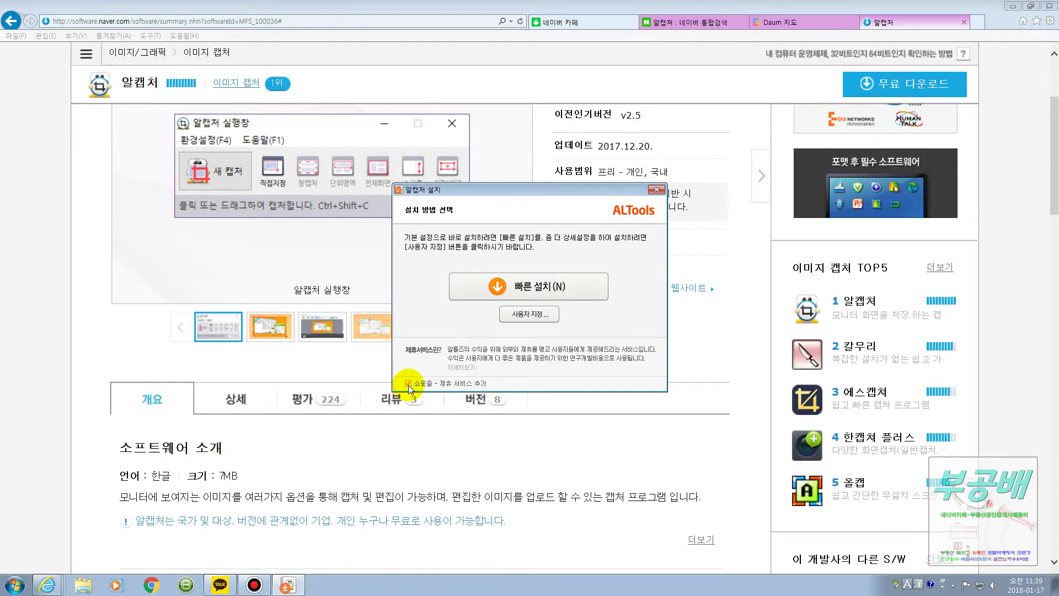
{"action": "left_click", "coordinate": [551, 291]}
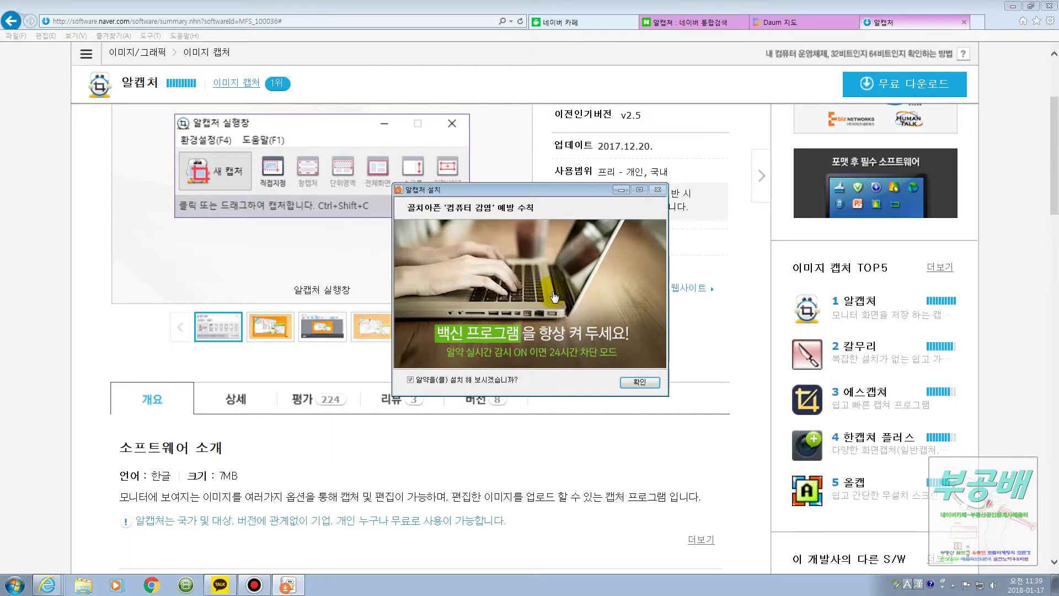
{"action": "left_click", "coordinate": [410, 381]}
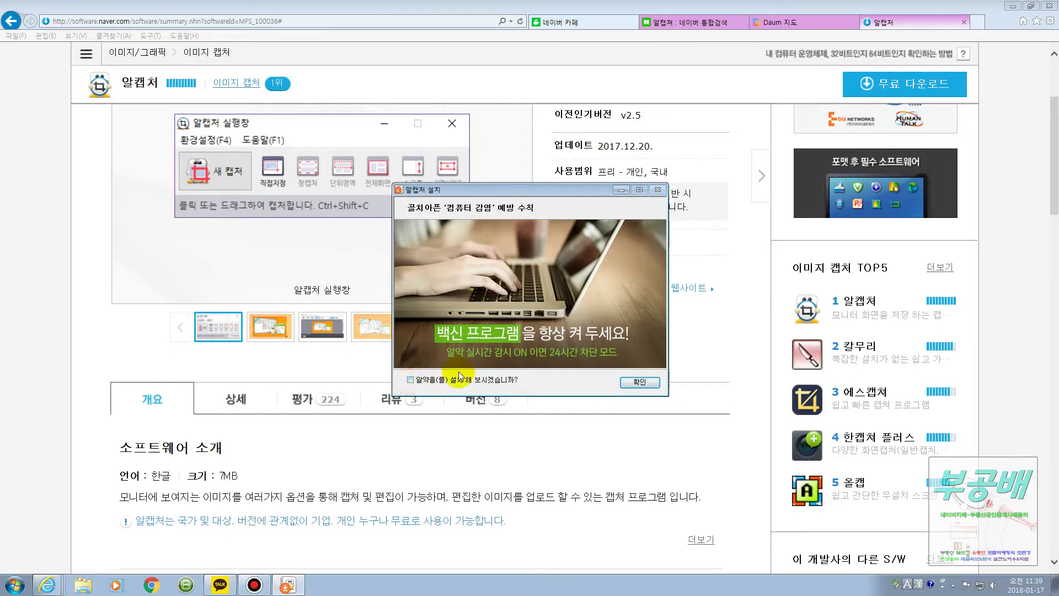
{"action": "left_click", "coordinate": [640, 382]}
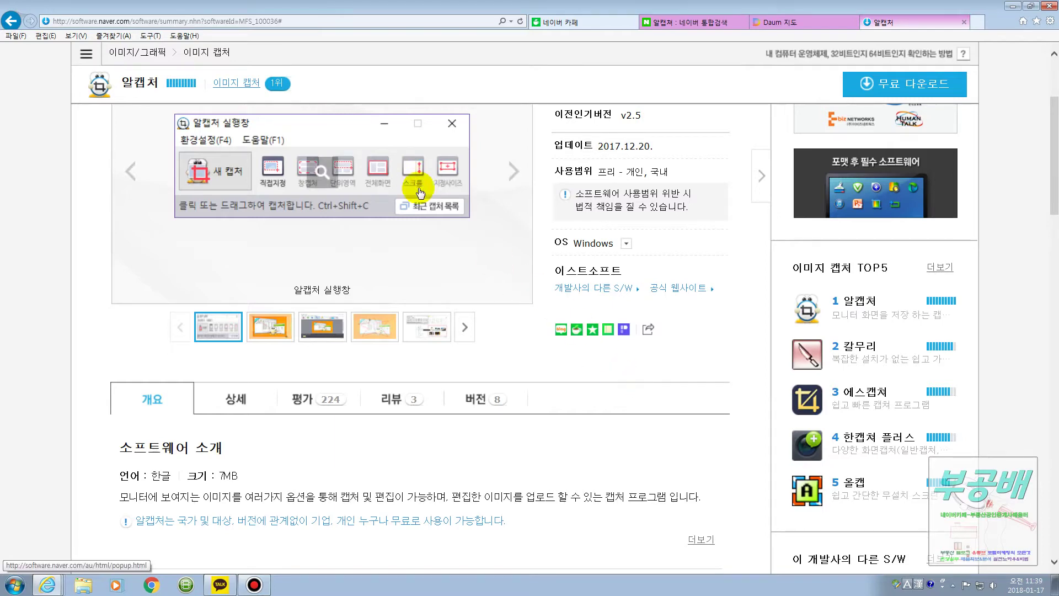
Move the browser window aside to expose the desktop and pin the 알캡처 shortcut to the Start menu
{"action": "left_click_drag", "start_coordinate": [315, 8], "coordinate": [1058, 108]}
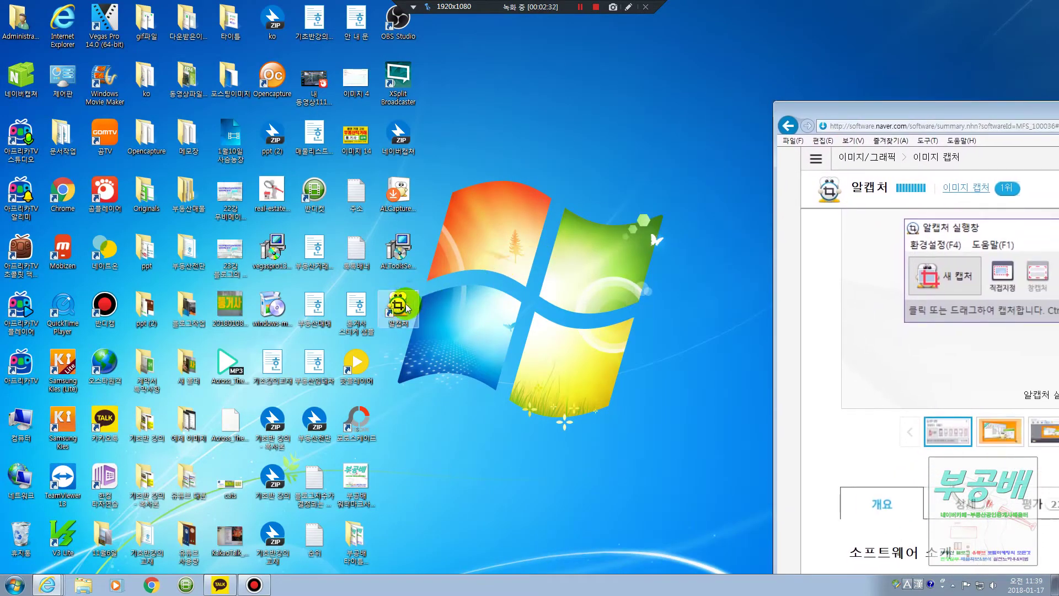
{"action": "left_click_drag", "start_coordinate": [880, 111], "coordinate": [159, 373]}
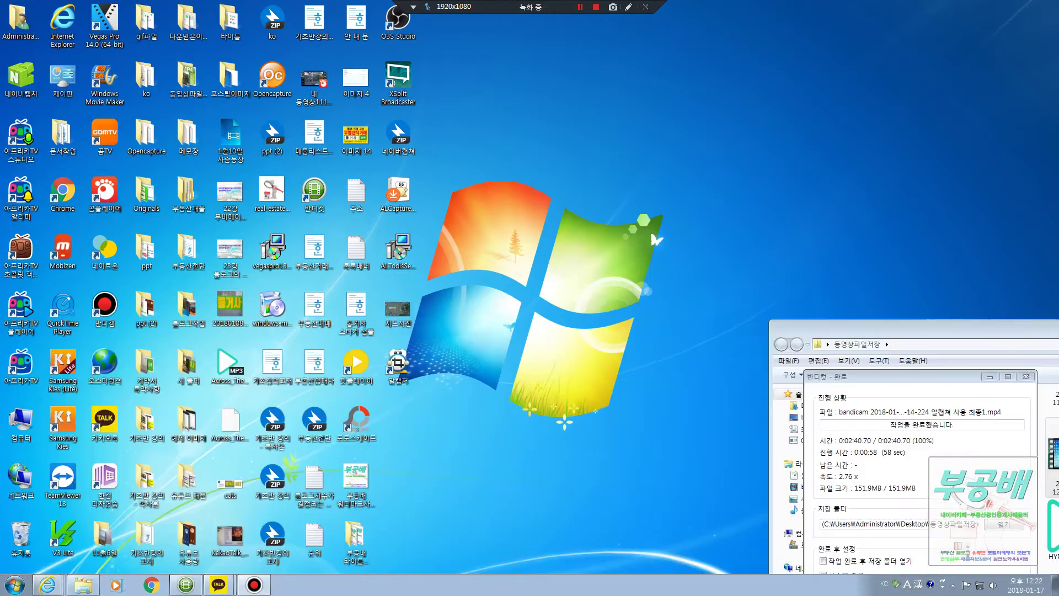
{"action": "left_click_drag", "start_coordinate": [404, 363], "coordinate": [404, 372]}
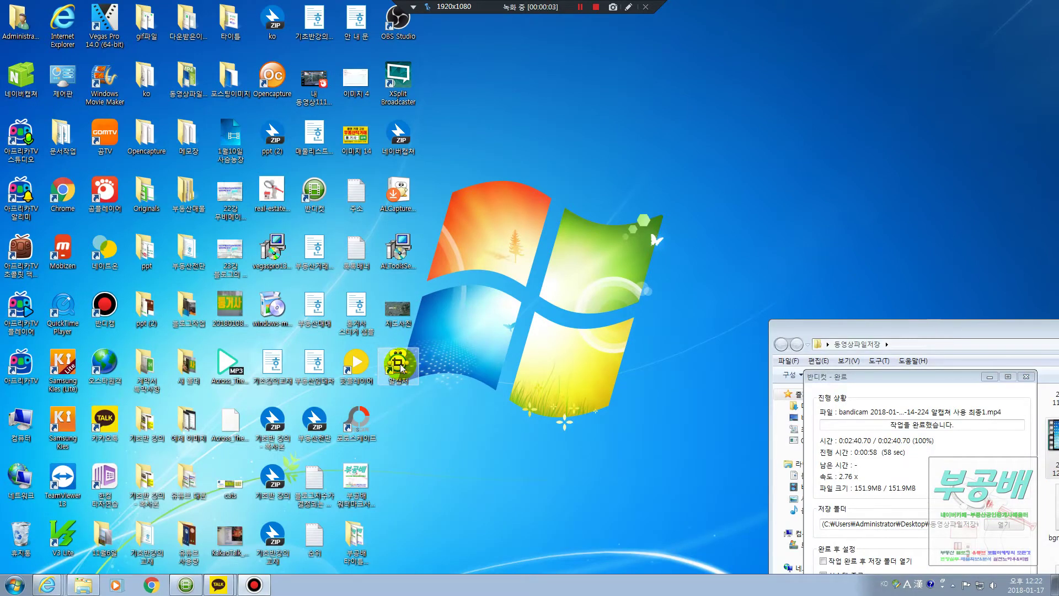
{"action": "right_click", "coordinate": [403, 368]}
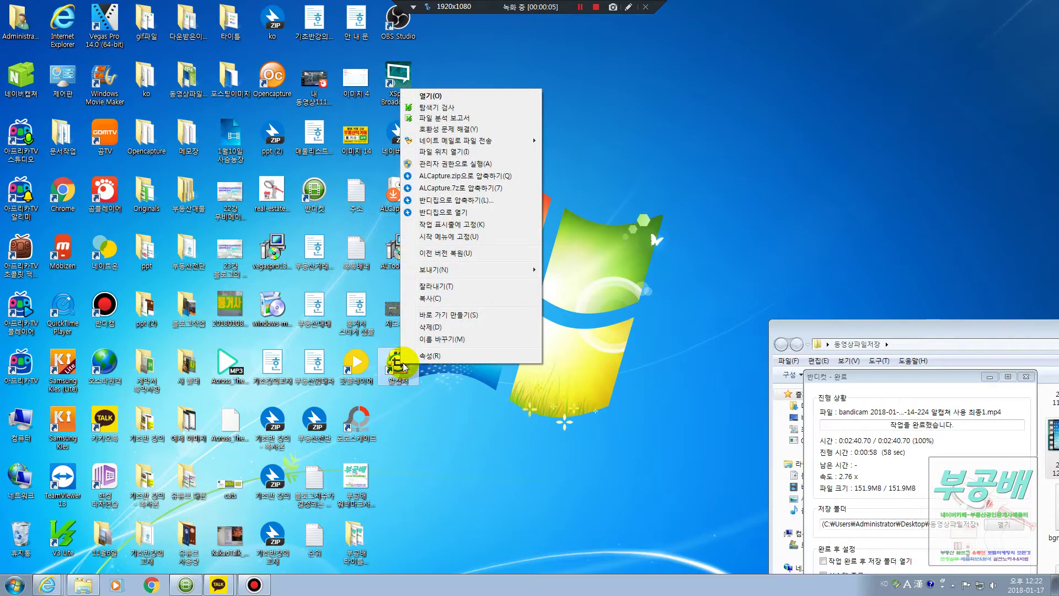
{"action": "left_click", "coordinate": [438, 238]}
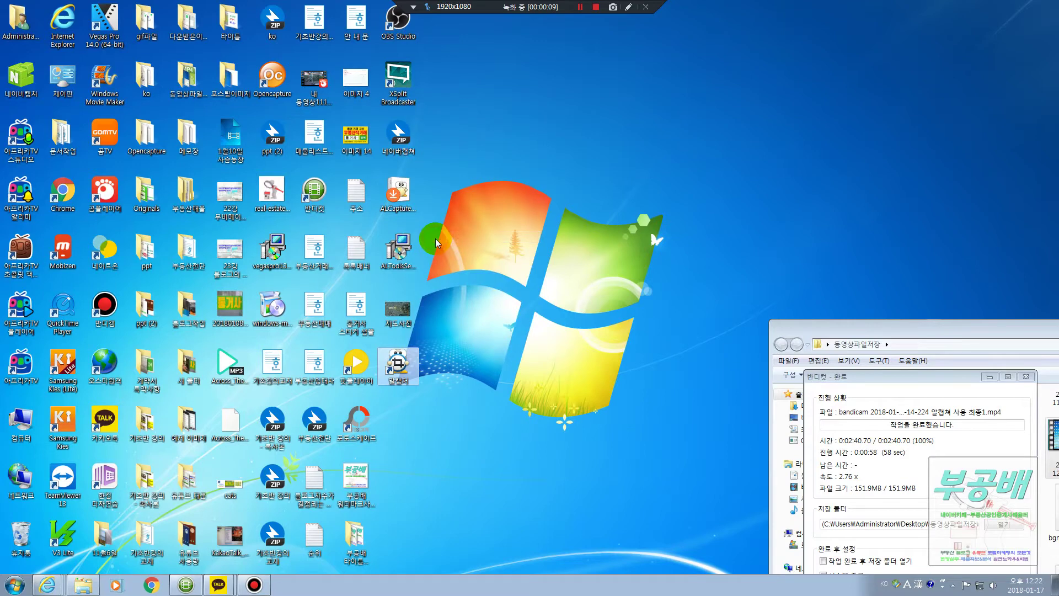
Launch 알캡처 and capture a rectangular area of about 1410 x 772 pixels from the Daum satellite map
{"action": "left_click", "coordinate": [21, 584]}
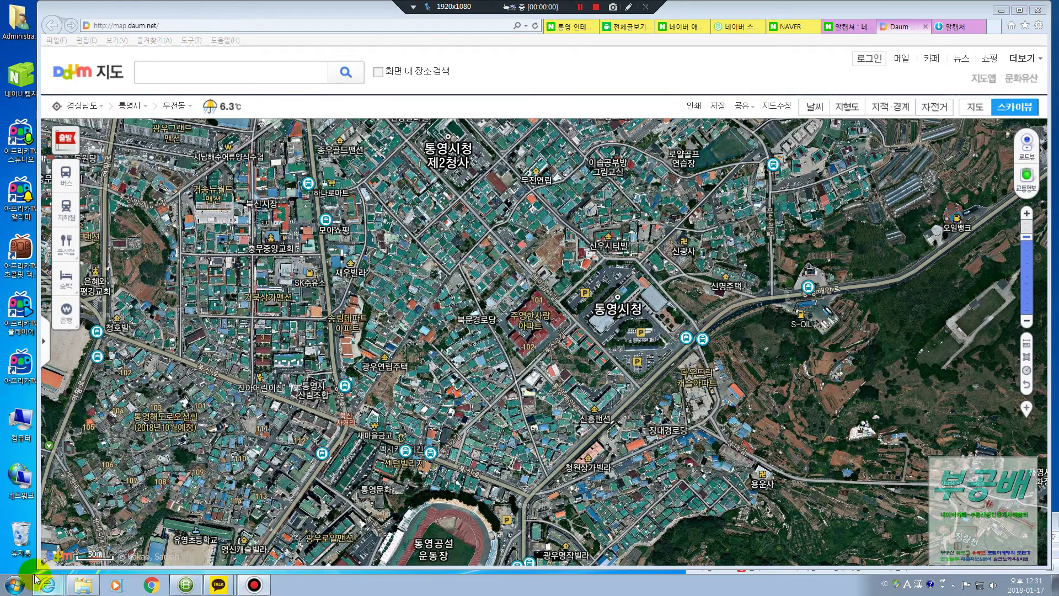
{"action": "left_click", "coordinate": [15, 584]}
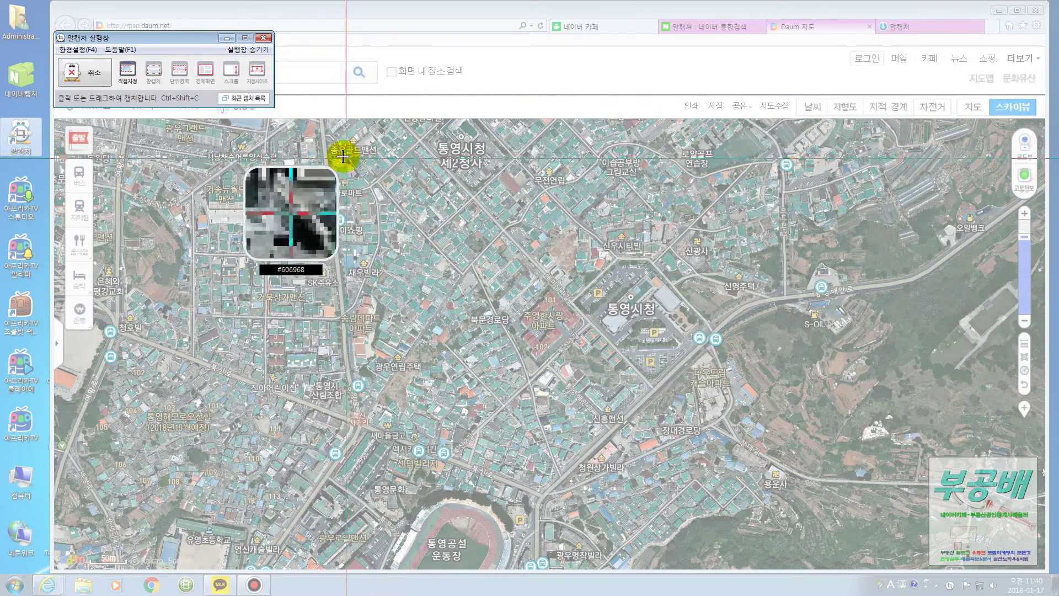
{"action": "left_click_drag", "start_coordinate": [219, 134], "coordinate": [996, 560]}
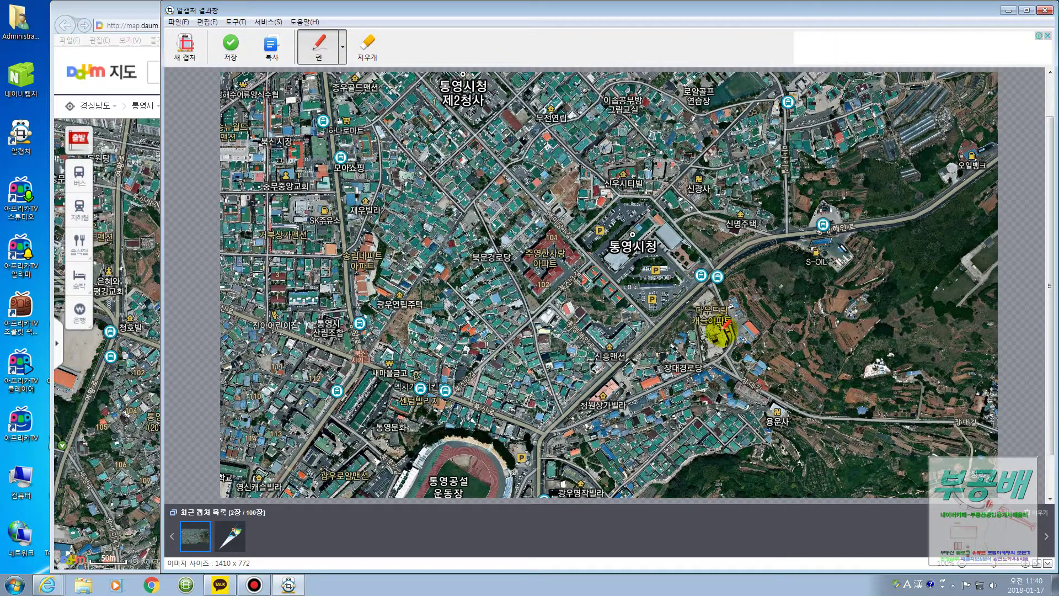
Export the captured map image from the 알캡처 result window to Paint (그림판)
{"action": "left_click_drag", "start_coordinate": [440, 9], "coordinate": [358, 11]}
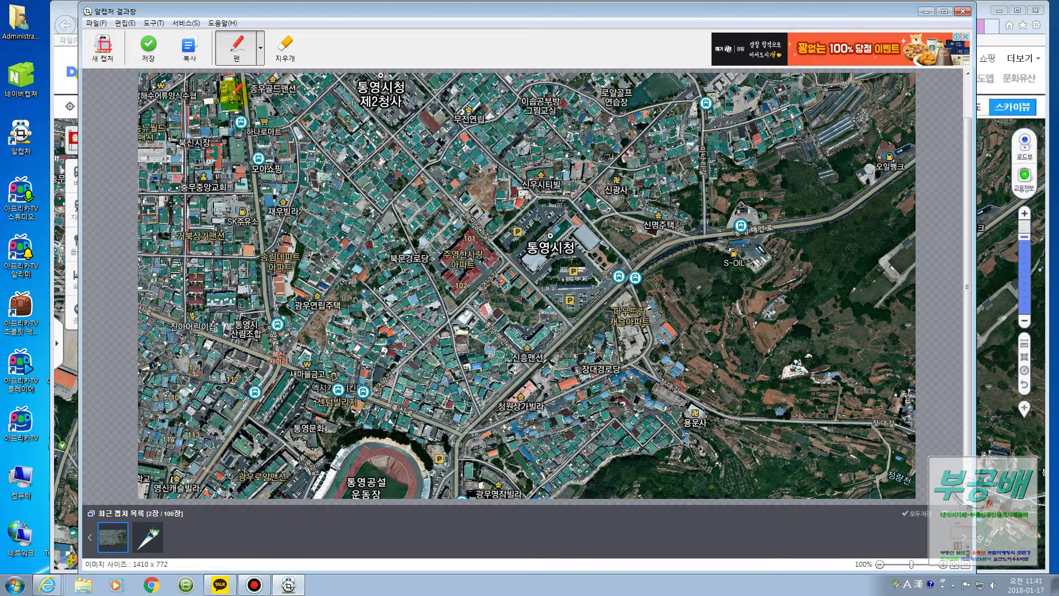
{"action": "left_click", "coordinate": [151, 23]}
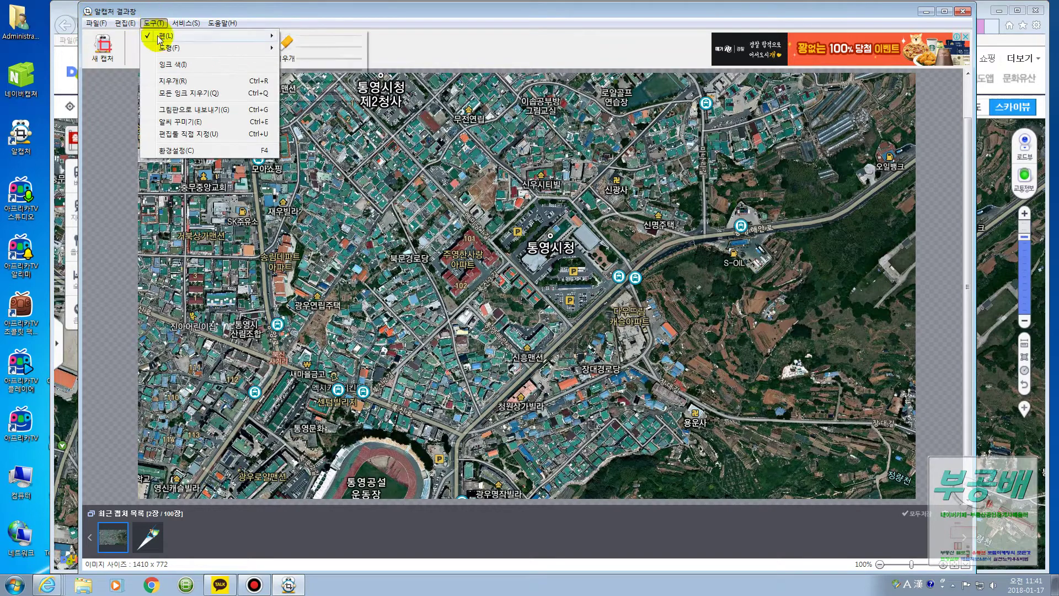
{"action": "mouse_move", "coordinate": [164, 49]}
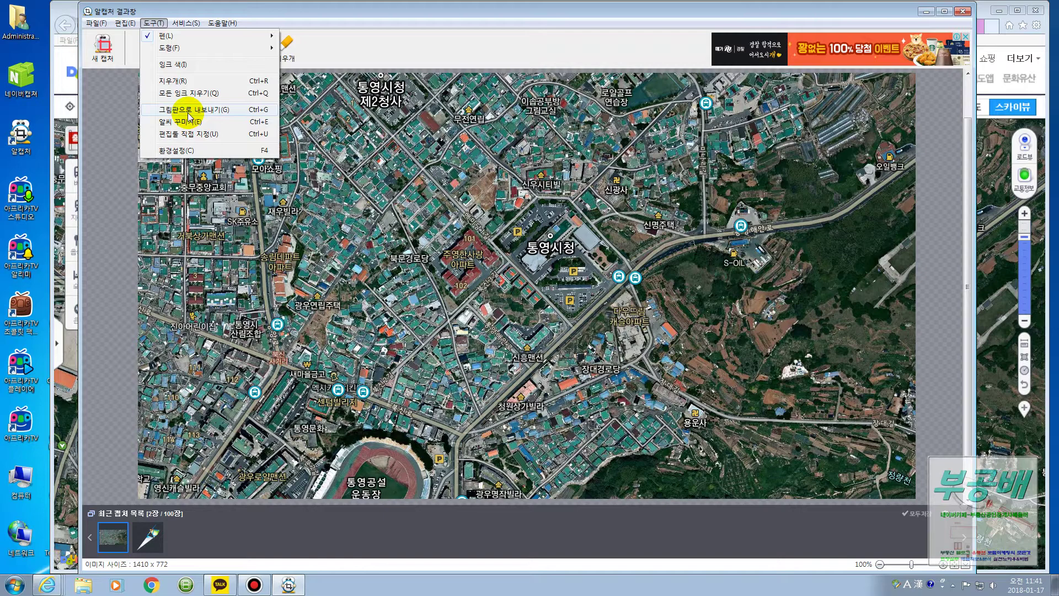
{"action": "left_click", "coordinate": [188, 109]}
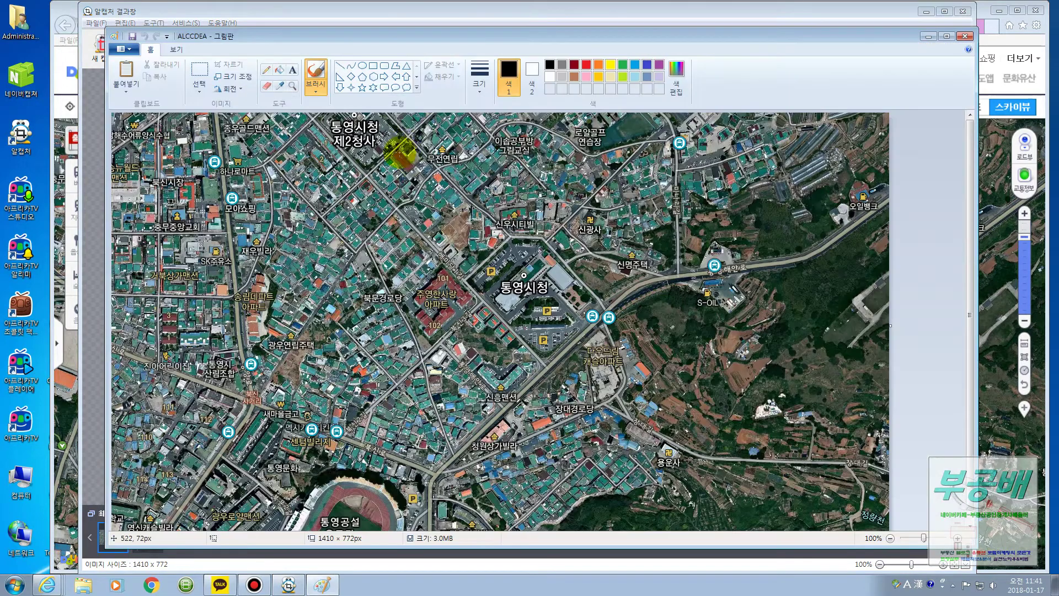
Draw a black straight diagonal line of about 197 x 82 px ending at 주영한사랑아파트 on the map
{"action": "left_click_drag", "start_coordinate": [440, 37], "coordinate": [413, 19]}
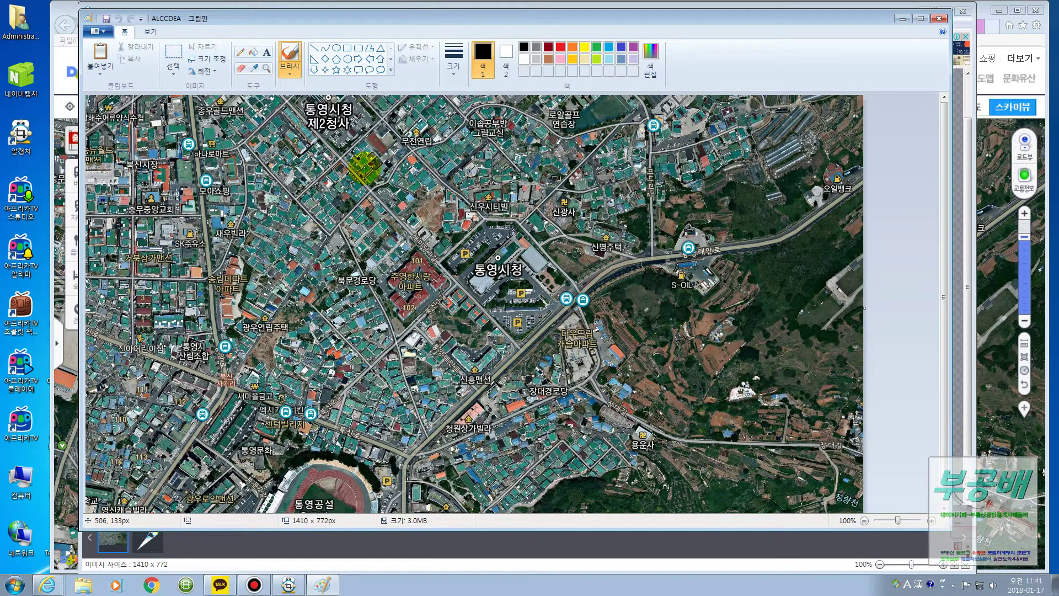
{"action": "left_click_drag", "start_coordinate": [340, 19], "coordinate": [332, 16]}
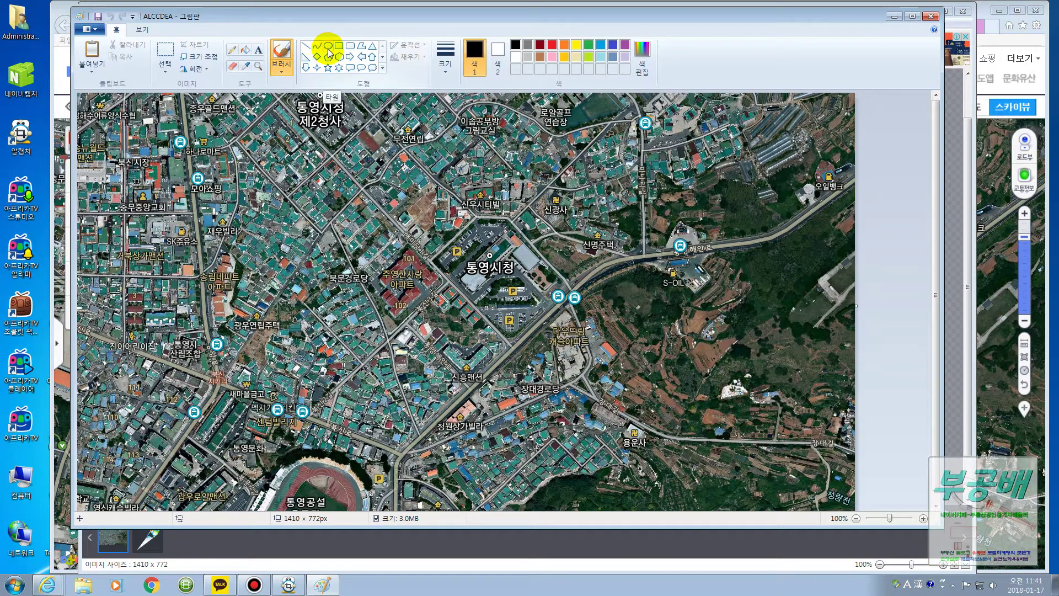
{"action": "left_click", "coordinate": [308, 52]}
{"action": "left_click_drag", "start_coordinate": [303, 211], "coordinate": [411, 256]}
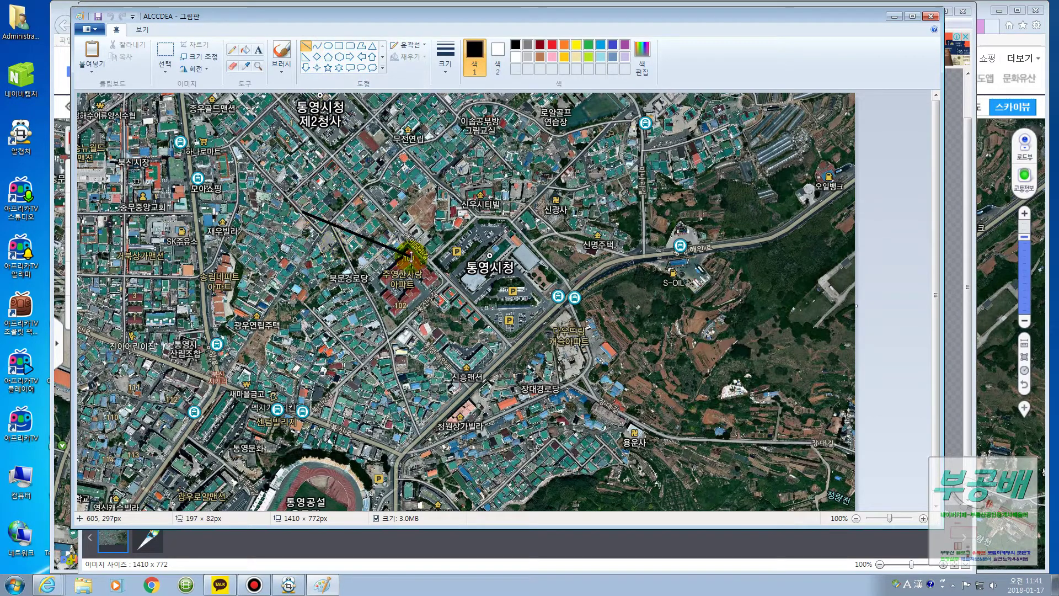
Draw a nearly vertical line of about 14 x 184 px north of 통영시청 and color it turquoise blue
{"action": "left_click_drag", "start_coordinate": [462, 128], "coordinate": [468, 227]}
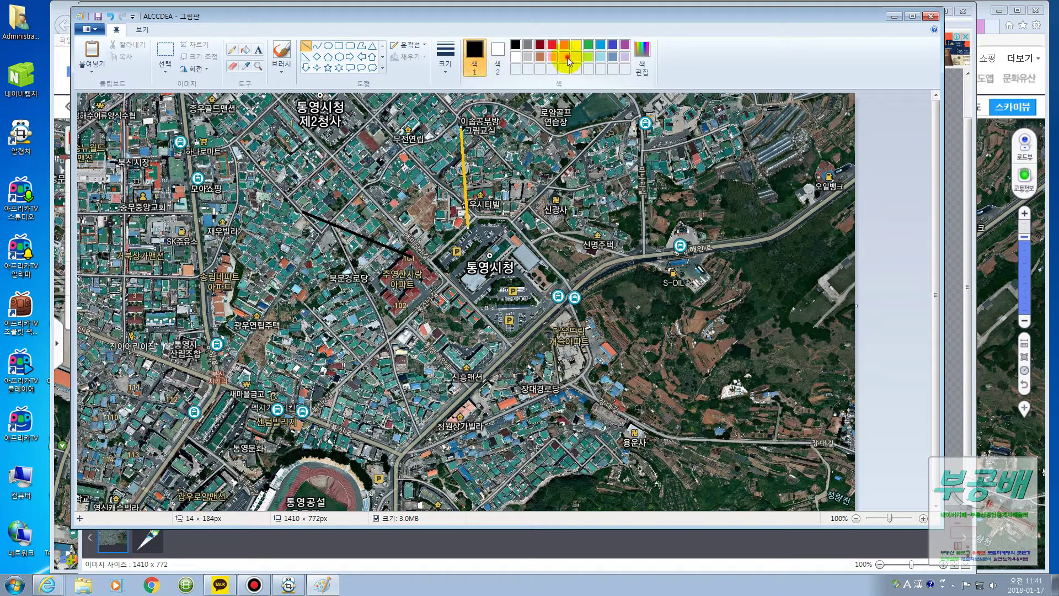
{"action": "left_click", "coordinate": [567, 58]}
{"action": "left_click", "coordinate": [601, 47]}
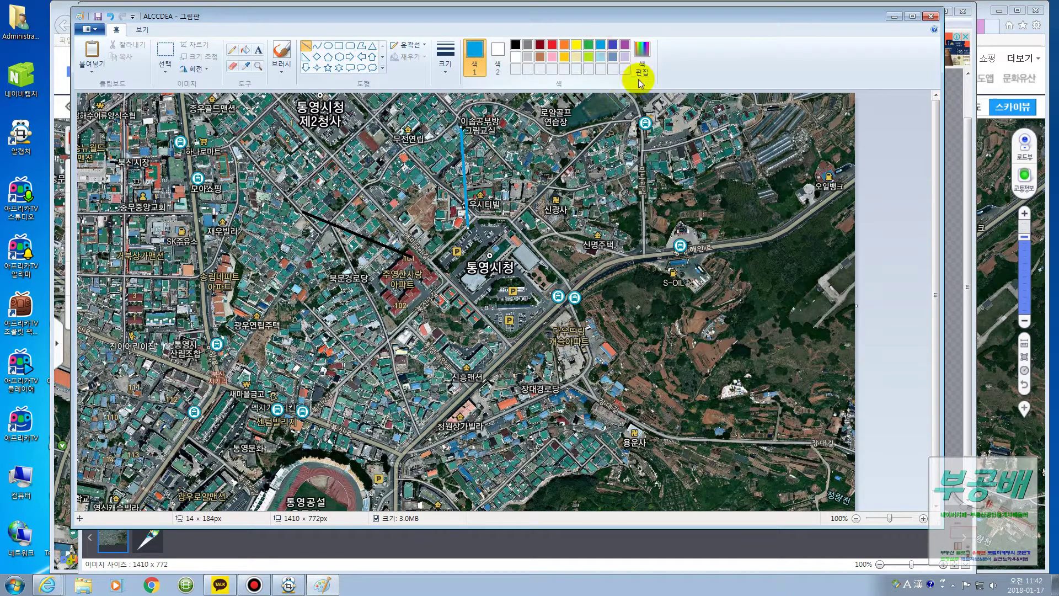
Choose the third line thickness and draw a turquoise diagonal line of about 191 x 134 px above the black line
{"action": "left_click", "coordinate": [445, 63]}
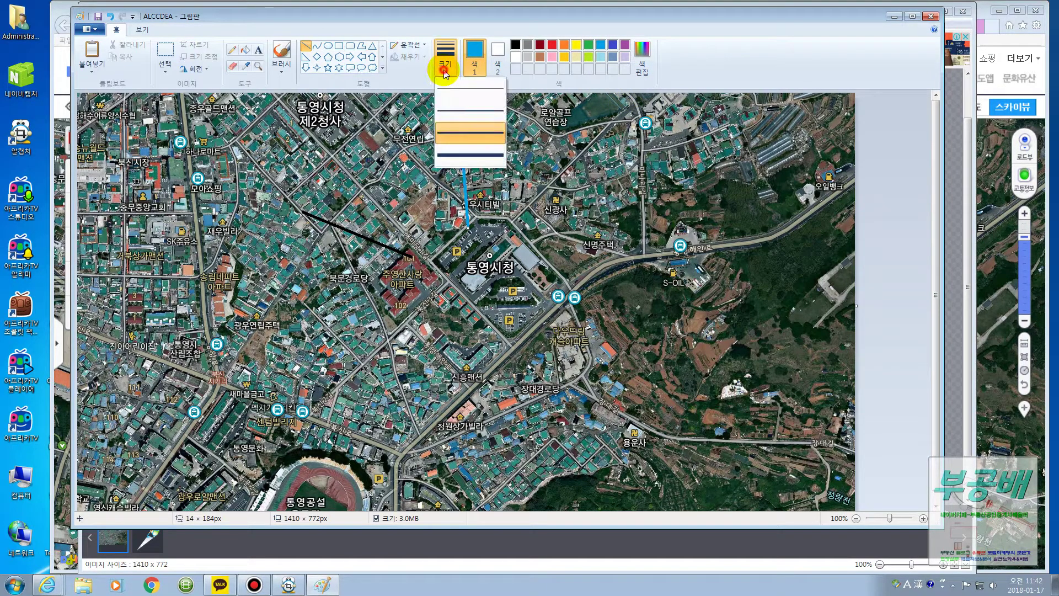
{"action": "left_click", "coordinate": [469, 131]}
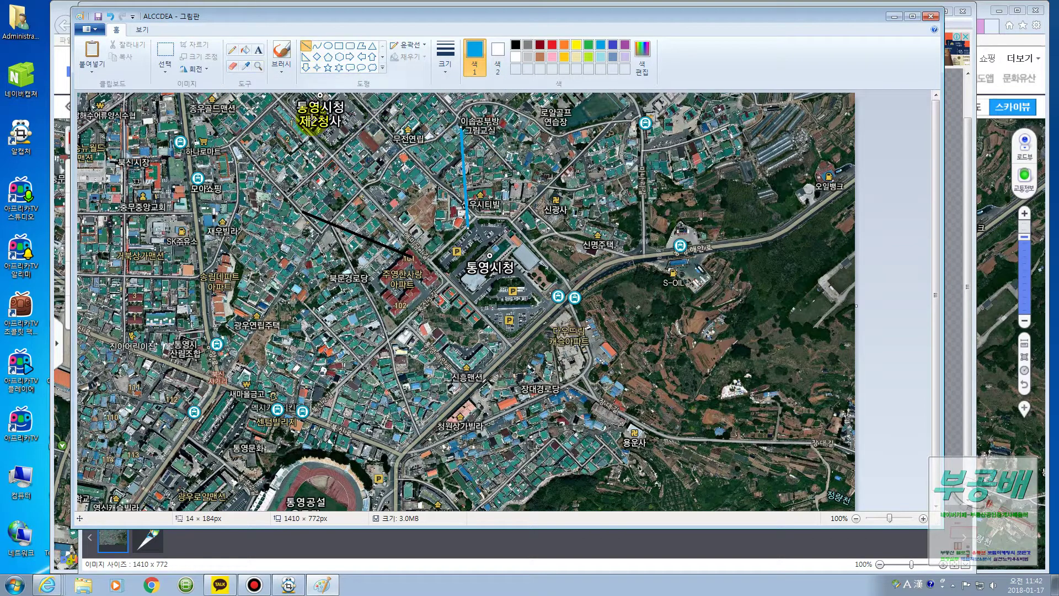
{"action": "left_click_drag", "start_coordinate": [322, 159], "coordinate": [429, 232]}
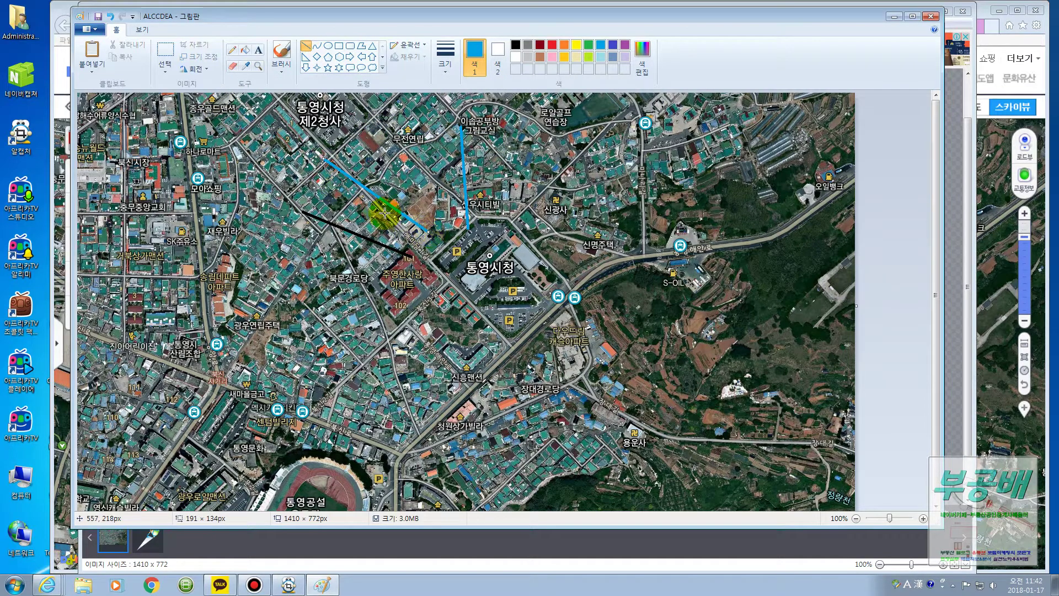
Change the turquoise diagonal line to the thickest width and red, and extend its lower end to the parking lot by 통영시청
{"action": "left_click", "coordinate": [445, 68]}
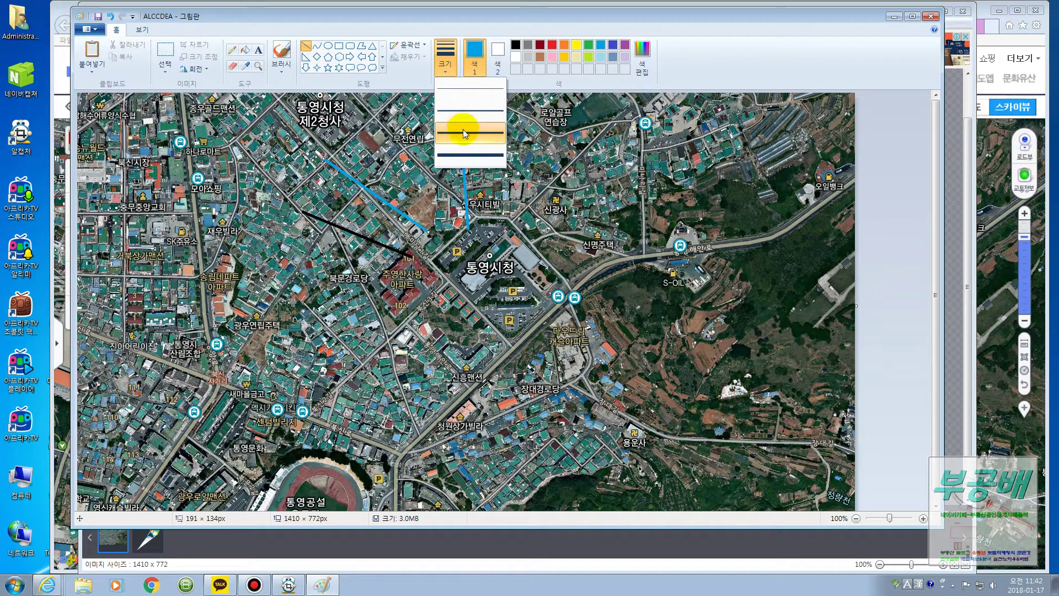
{"action": "left_click", "coordinate": [465, 157]}
{"action": "left_click", "coordinate": [552, 47]}
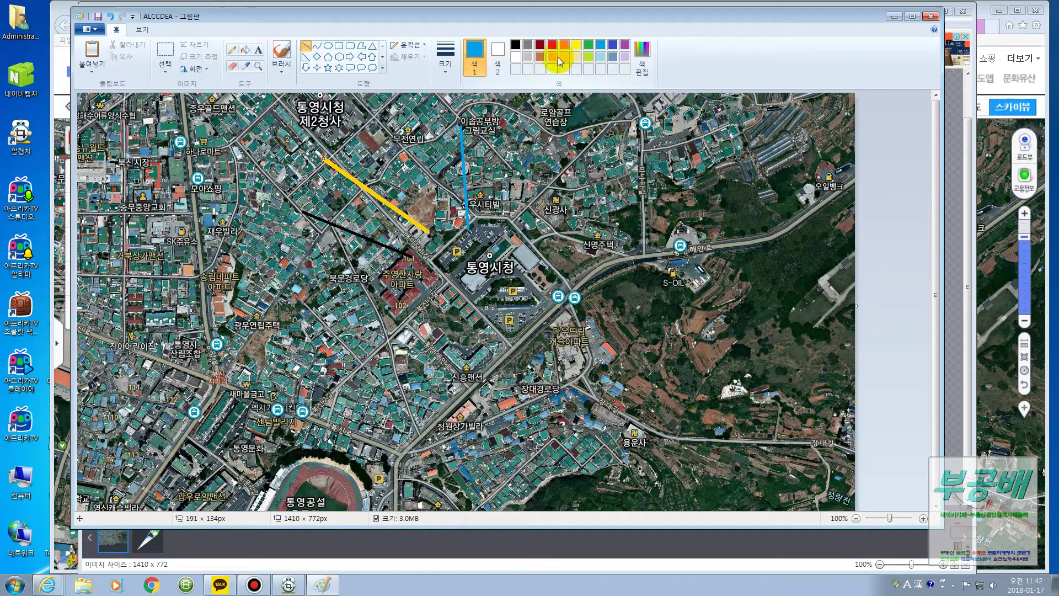
{"action": "left_click", "coordinate": [552, 47]}
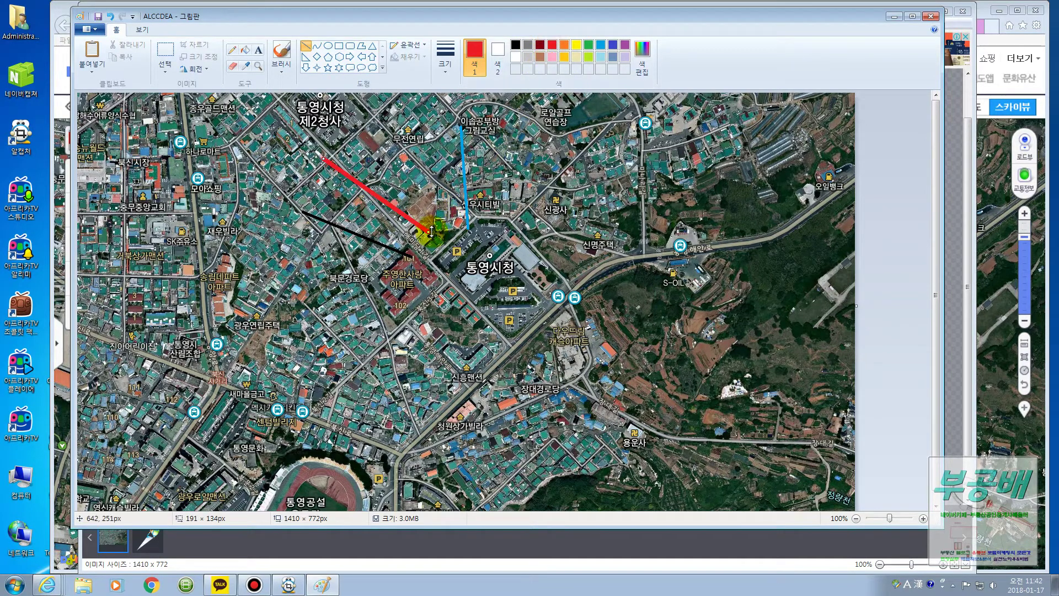
{"action": "left_click_drag", "start_coordinate": [428, 230], "coordinate": [451, 241]}
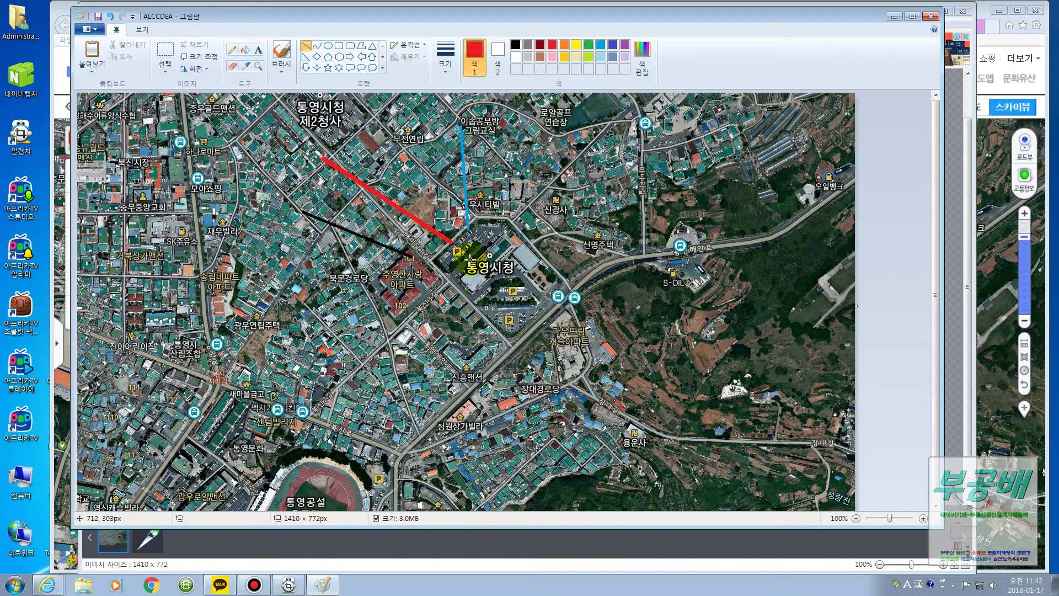
Add two short red lines as an arrowhead at the diagonal line's lower end, the vertical one about 5 x 80 px
{"action": "left_click_drag", "start_coordinate": [451, 200], "coordinate": [452, 236]}
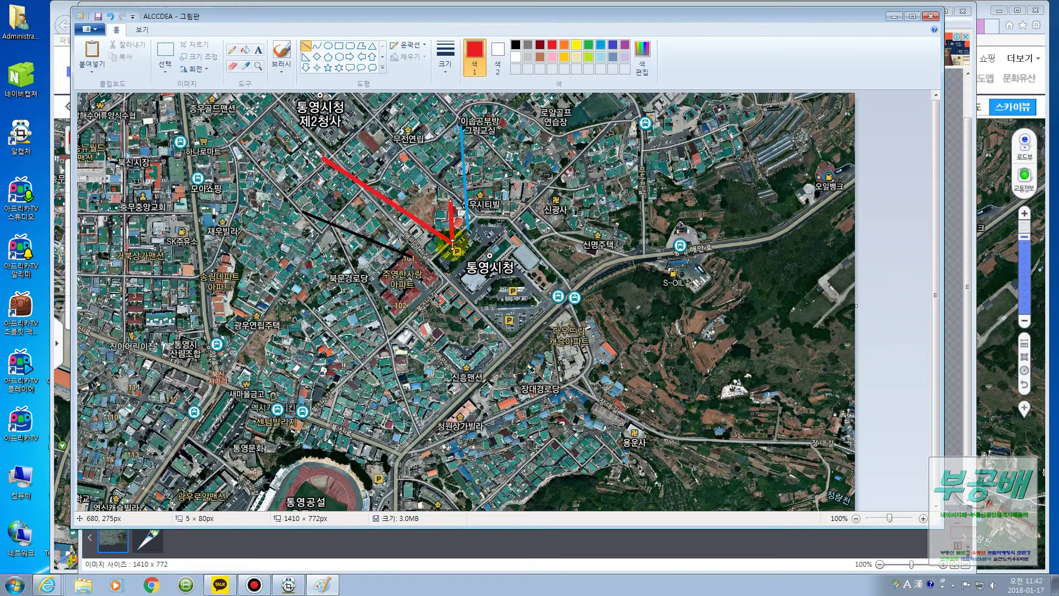
{"action": "left_click_drag", "start_coordinate": [414, 249], "coordinate": [452, 247]}
{"action": "left_click", "coordinate": [580, 229]}
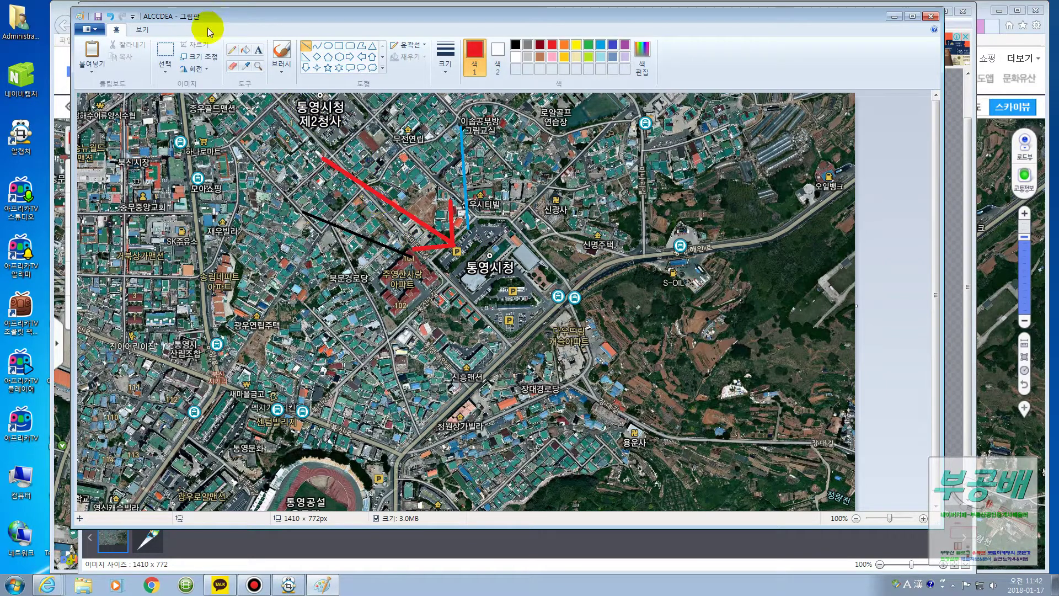
Undo all the lines drawn on the map image
{"action": "left_click", "coordinate": [108, 20]}
{"action": "left_click", "coordinate": [109, 20]}
{"action": "left_click", "coordinate": [109, 20]}
{"action": "left_click", "coordinate": [109, 20]}
{"action": "left_click", "coordinate": [110, 20]}
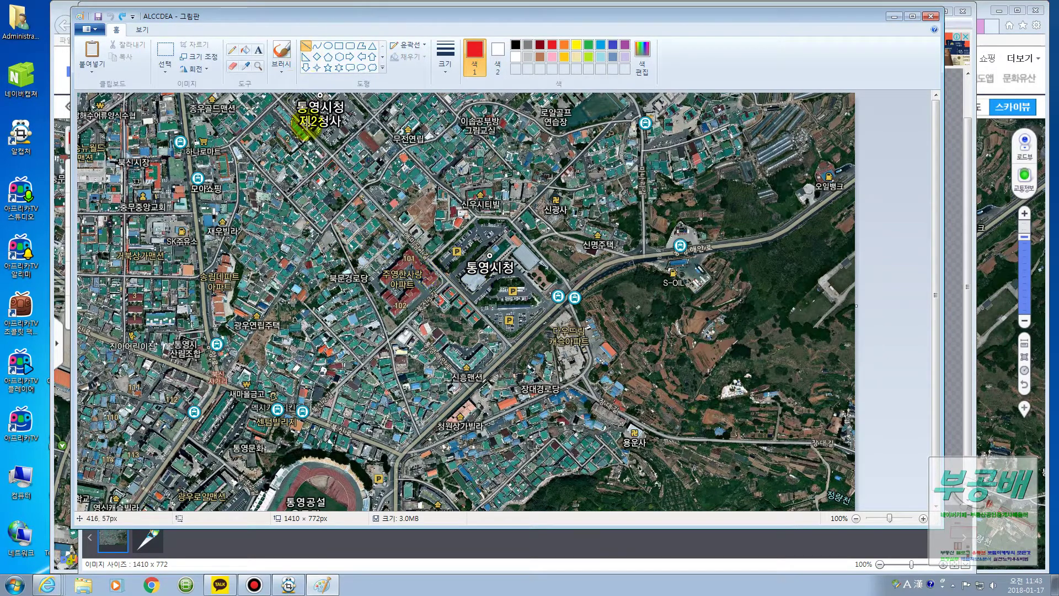
Try a red three-line arrow pointing at 통영시청 from the west, and undo its three lines
{"action": "mouse_move", "coordinate": [353, 230]}
{"action": "left_mouse_down"}
{"action": "mouse_move", "coordinate": [479, 266]}
{"action": "mouse_move", "coordinate": [433, 272]}
{"action": "mouse_move", "coordinate": [441, 269]}
{"action": "left_mouse_up"}
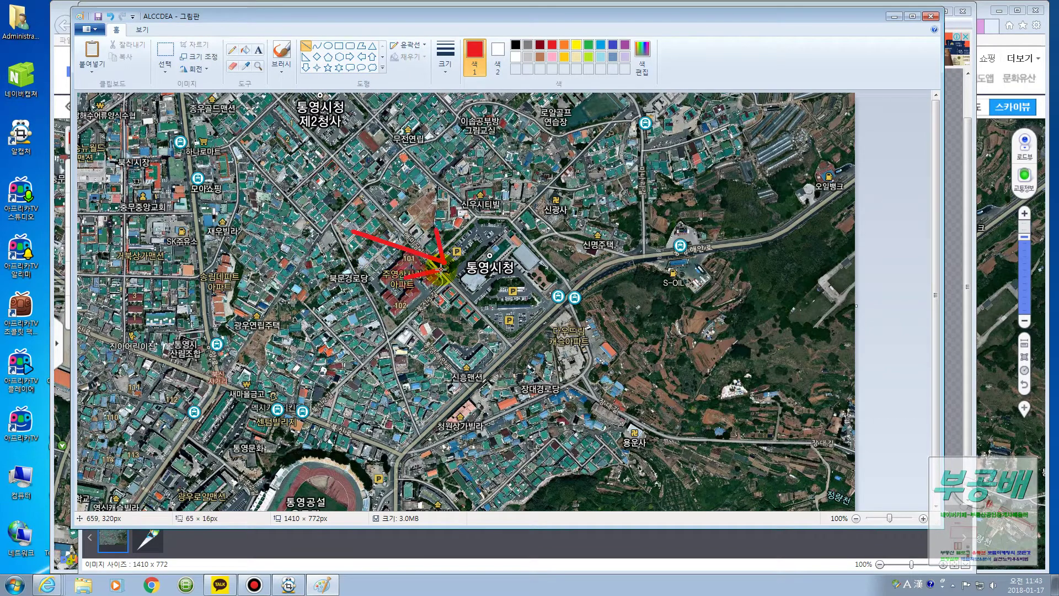
{"action": "key", "text": "ctrl+z"}
{"action": "key", "text": "ctrl+z"}
{"action": "key", "text": "ctrl+z"}
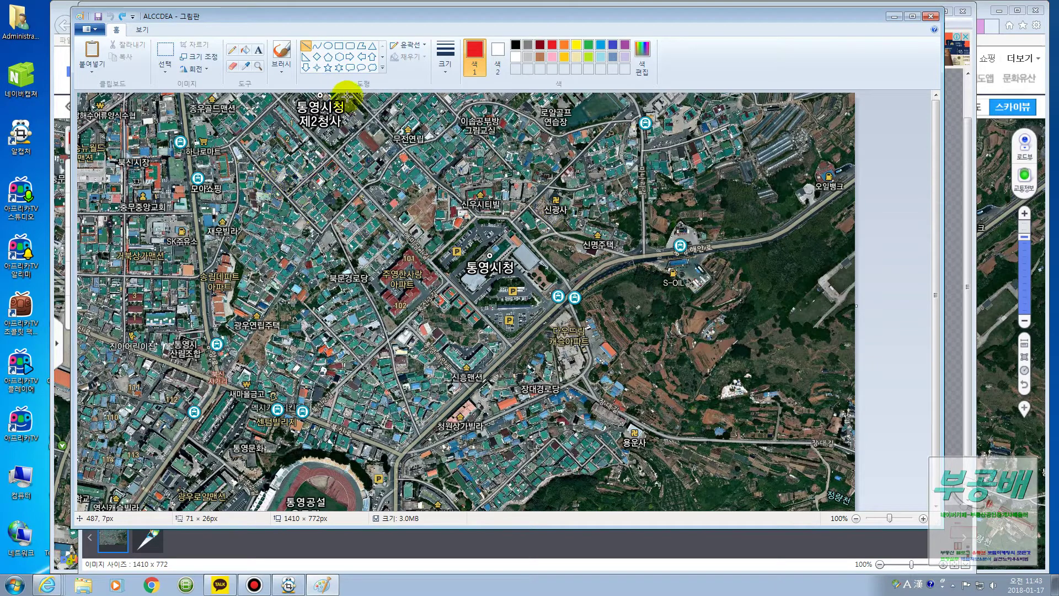
Draw a thick red ellipse around 통영시청 and resize it to about 253 x 236 px
{"action": "left_click", "coordinate": [328, 49]}
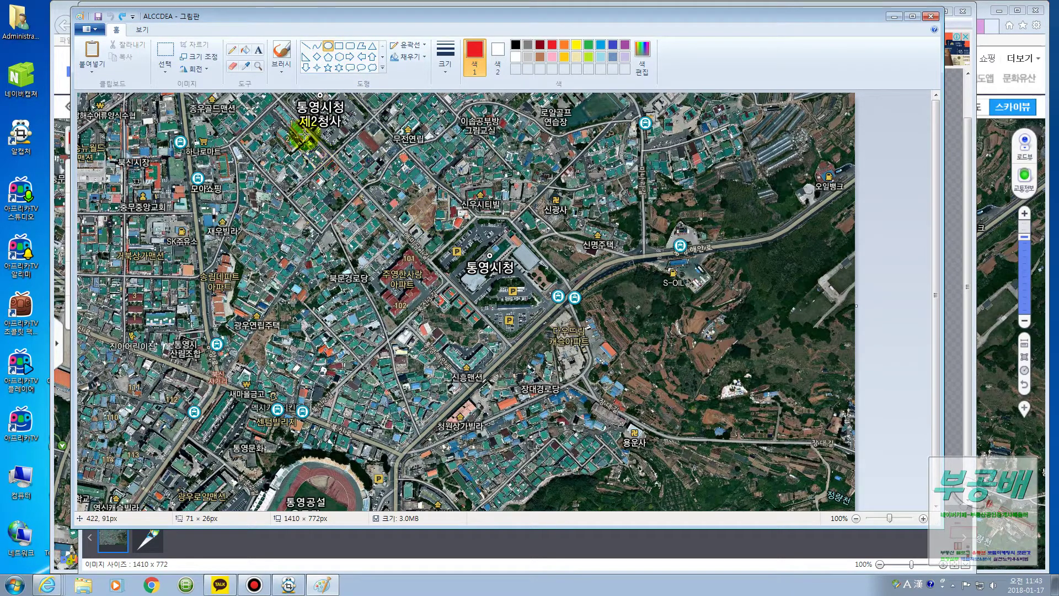
{"action": "left_click_drag", "start_coordinate": [433, 210], "coordinate": [595, 357]}
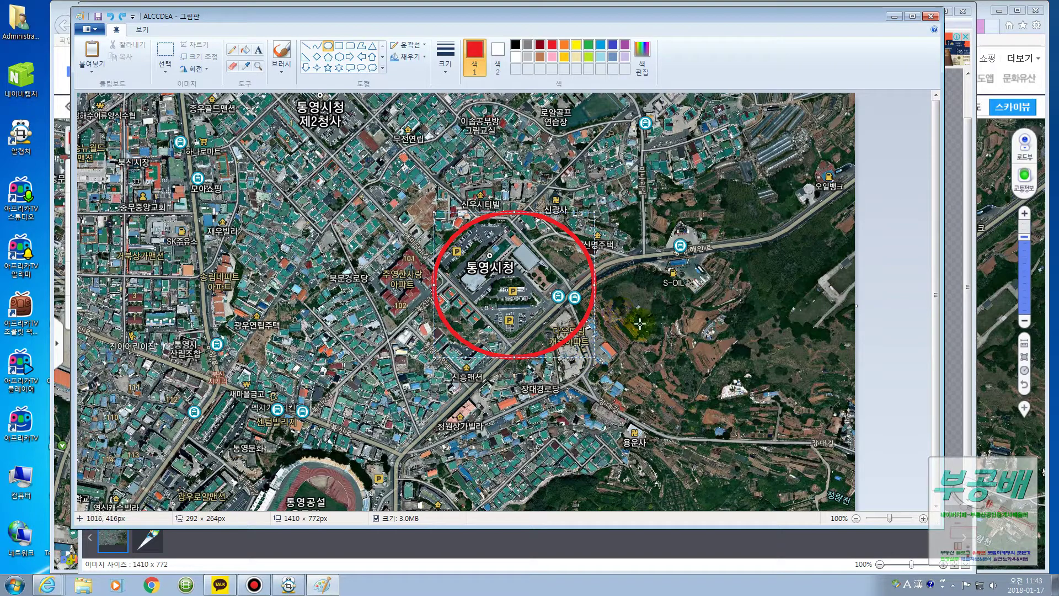
{"action": "left_click_drag", "start_coordinate": [594, 357], "coordinate": [573, 343]}
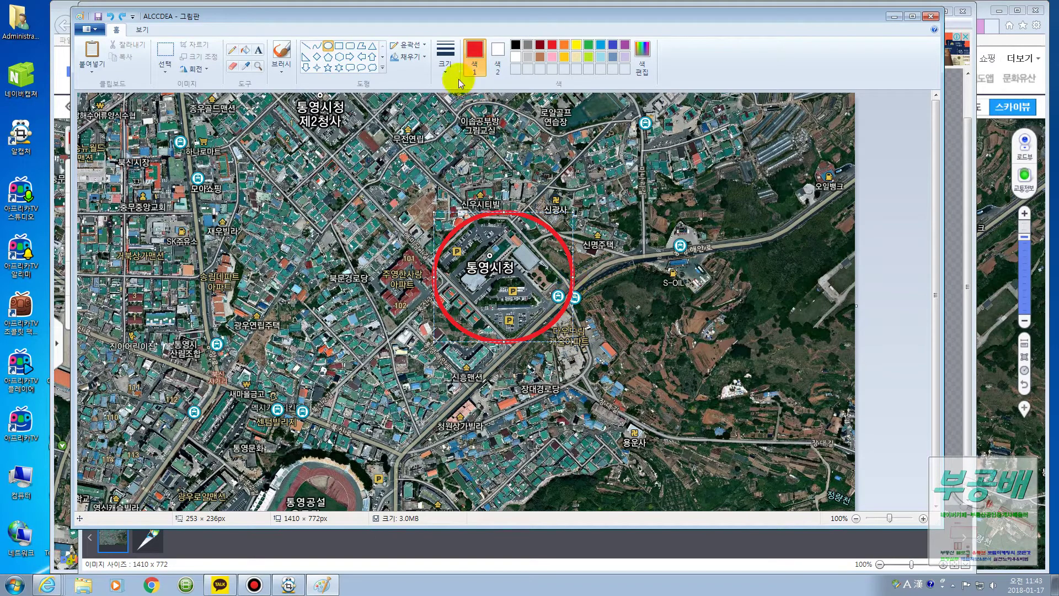
Apply a solid white fill to the circle around 통영시청
{"action": "left_click", "coordinate": [498, 55]}
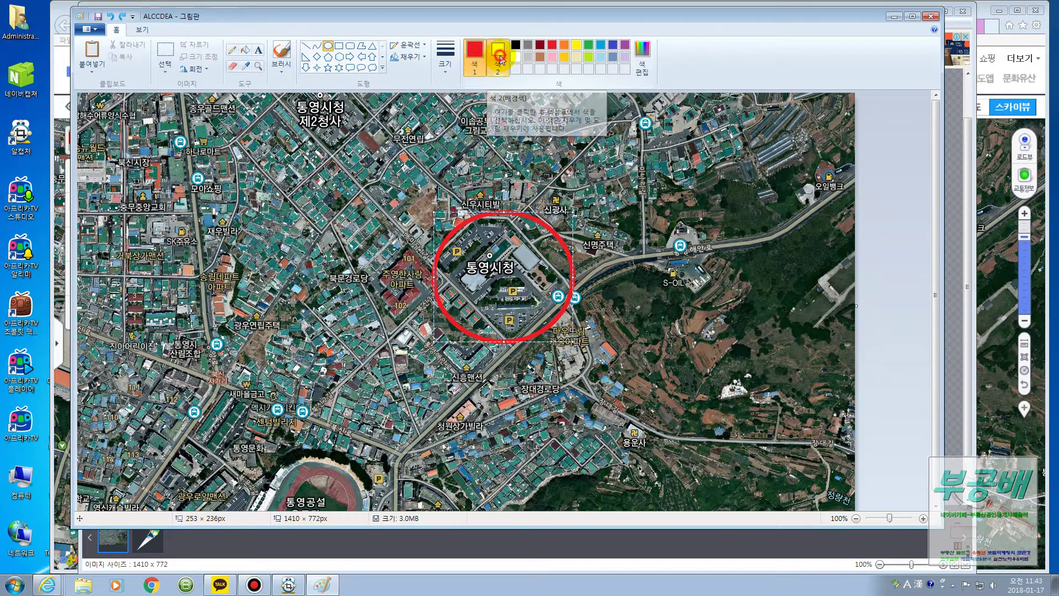
{"action": "left_click", "coordinate": [422, 57]}
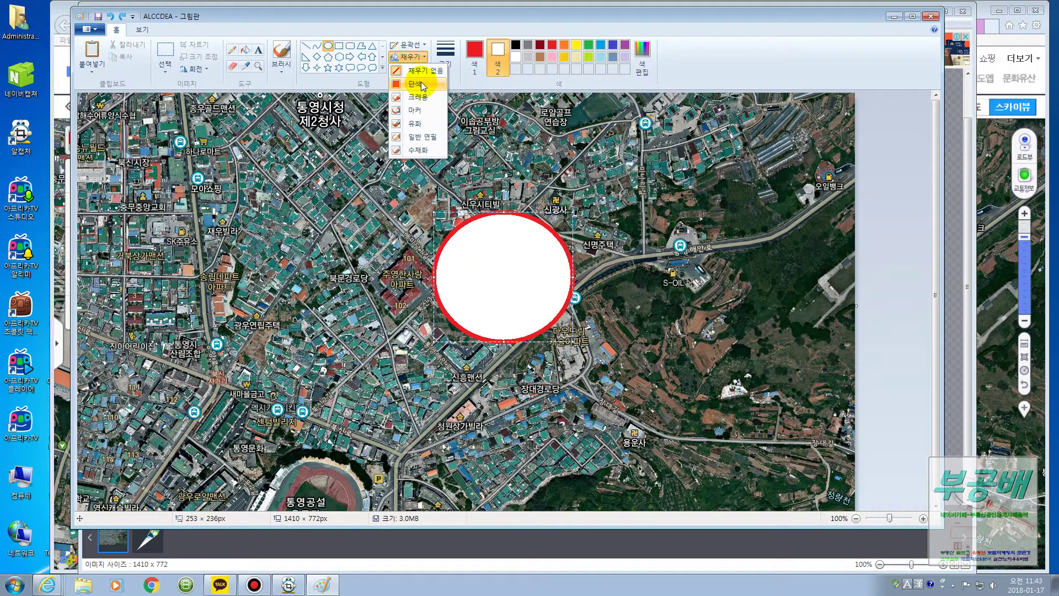
{"action": "left_click", "coordinate": [419, 71]}
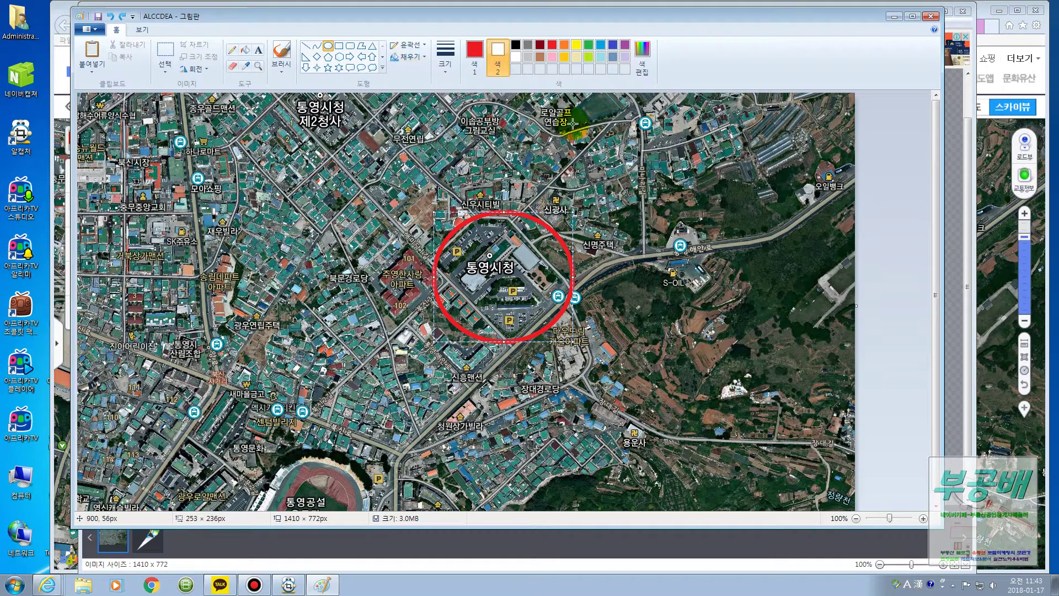
{"action": "left_click", "coordinate": [421, 57]}
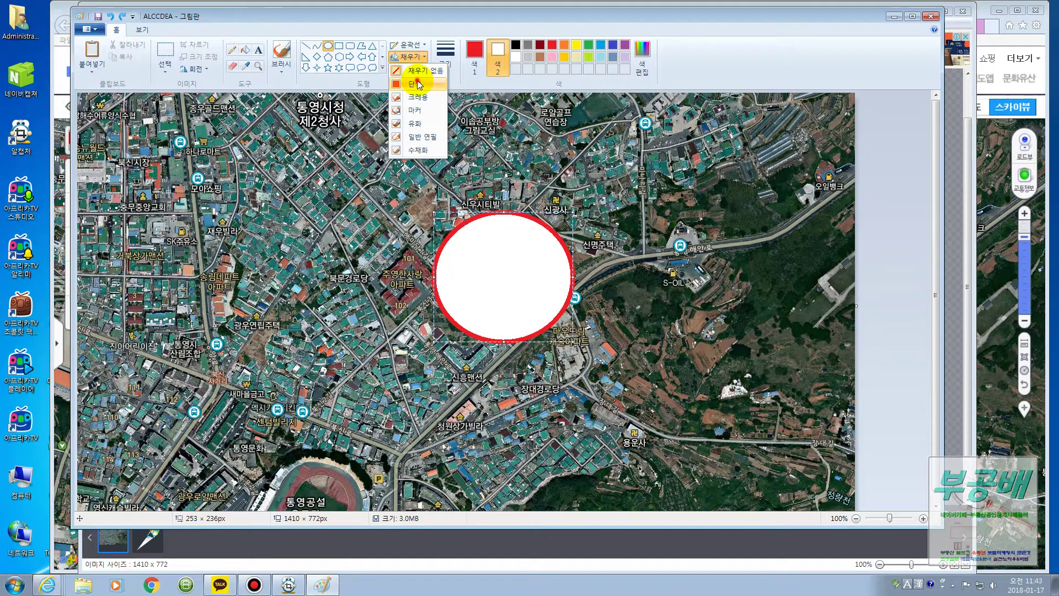
{"action": "left_click", "coordinate": [417, 83]}
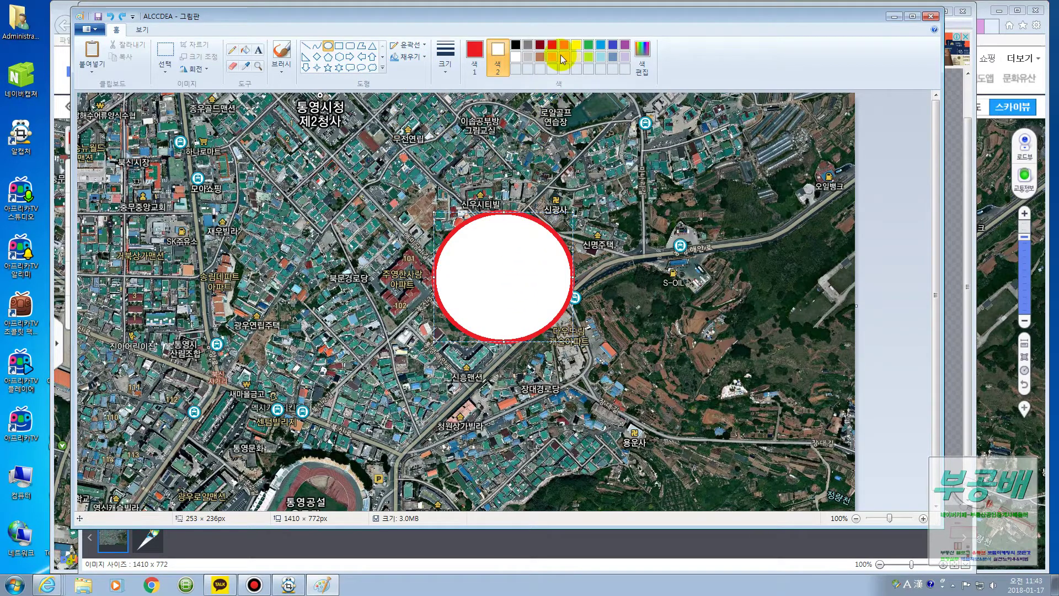
Try various palette colors for the circle's fill, ending on white, and remove the fill
{"action": "left_click", "coordinate": [563, 57]}
{"action": "left_click", "coordinate": [576, 45]}
{"action": "left_click", "coordinate": [589, 45]}
{"action": "left_click", "coordinate": [613, 44]}
{"action": "left_click", "coordinate": [612, 57]}
{"action": "left_click", "coordinate": [601, 57]}
{"action": "left_click", "coordinate": [577, 57]}
{"action": "left_click", "coordinate": [564, 56]}
{"action": "left_click", "coordinate": [553, 57]}
{"action": "left_click", "coordinate": [516, 56]}
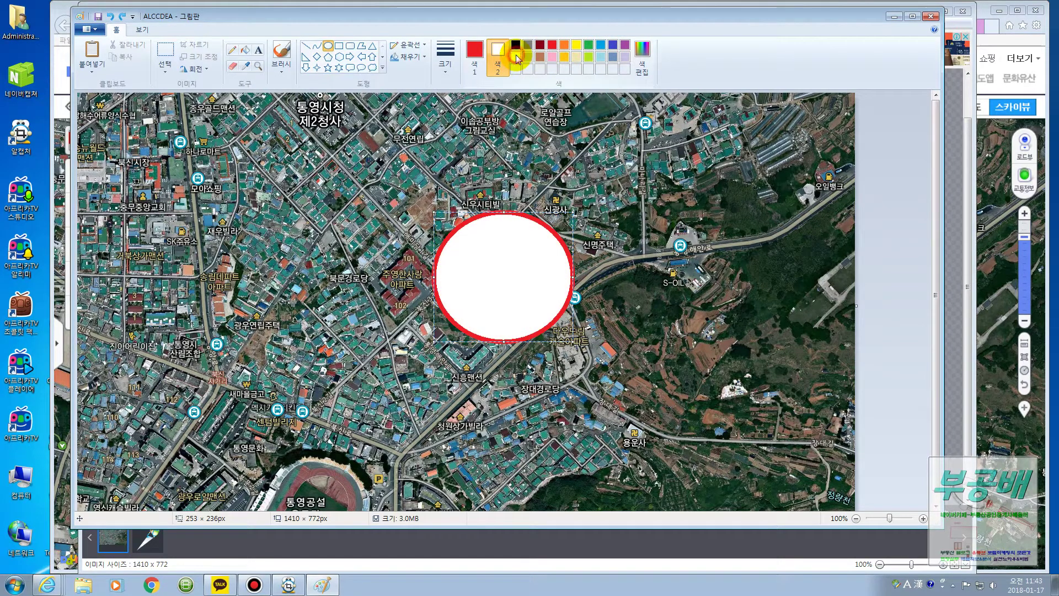
{"action": "left_click", "coordinate": [424, 57]}
{"action": "left_click", "coordinate": [419, 68]}
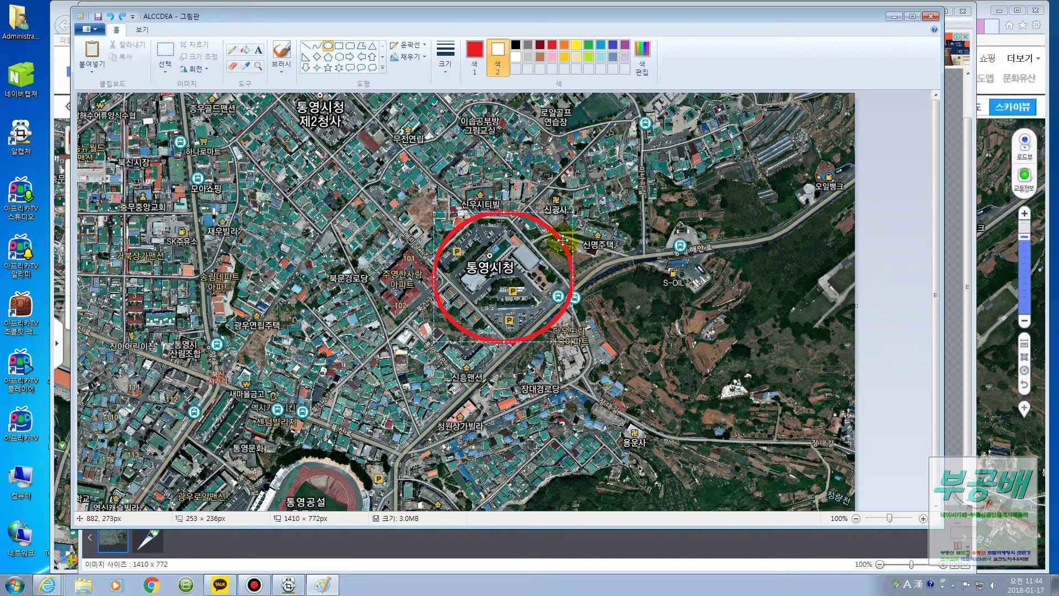
Remove the circle's outline and restore it as a solid-color outline
{"action": "left_click", "coordinate": [424, 45]}
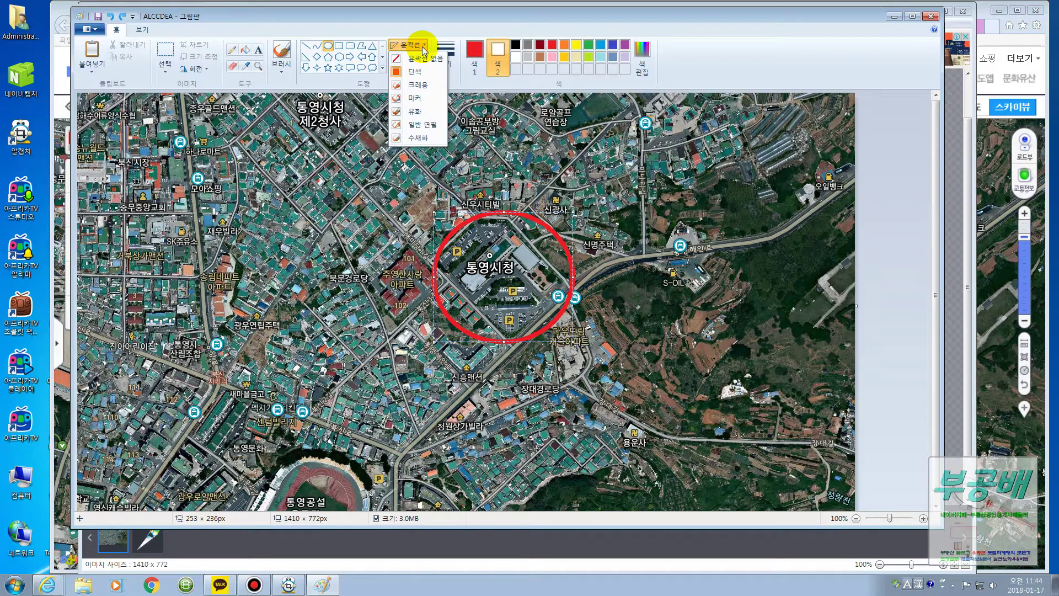
{"action": "left_click", "coordinate": [426, 58]}
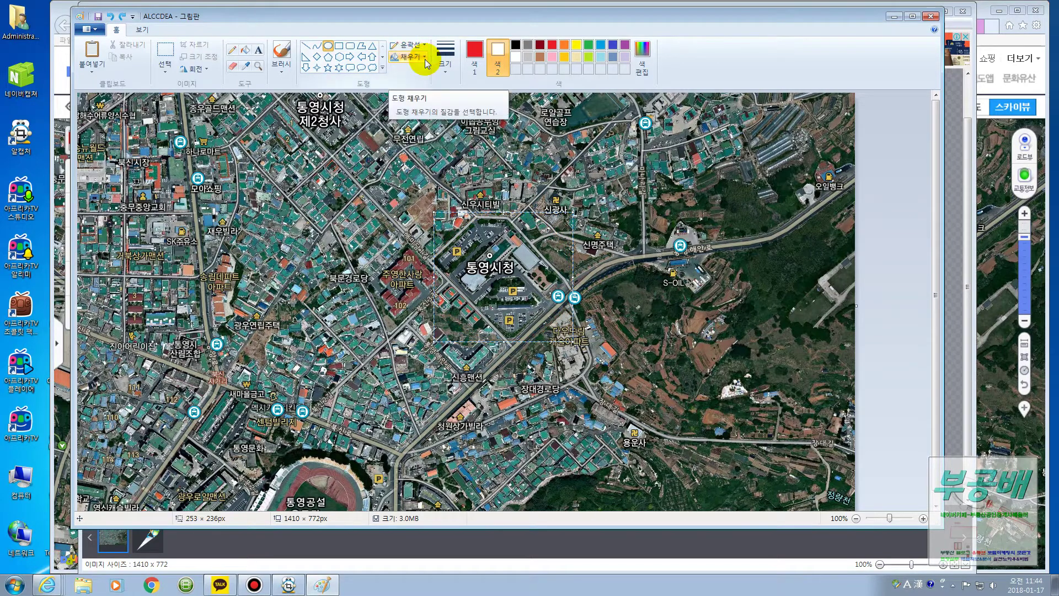
{"action": "left_click", "coordinate": [420, 44]}
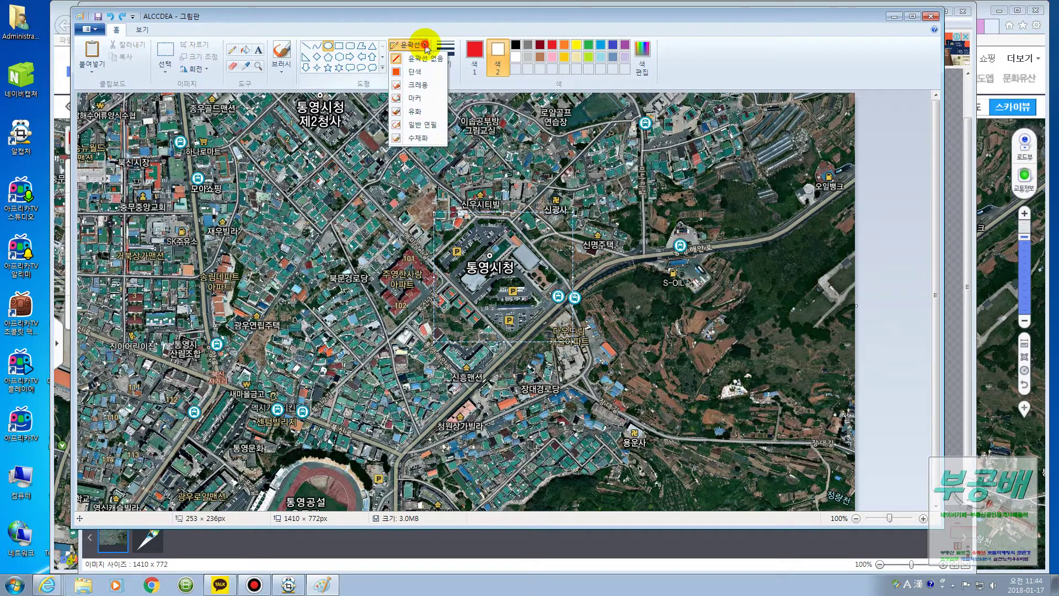
{"action": "left_click", "coordinate": [419, 72]}
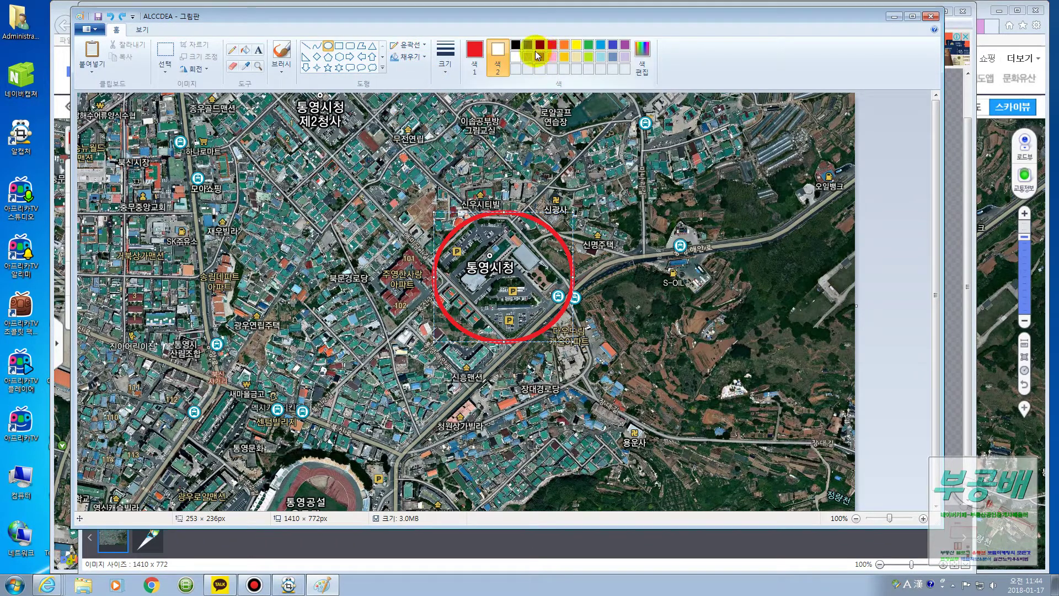
Set color 2 to red and try various color 1 choices for the circle's outline, ending on lime
{"action": "left_click", "coordinate": [552, 44]}
{"action": "left_click", "coordinate": [473, 55]}
{"action": "left_click", "coordinate": [527, 45]}
{"action": "left_click", "coordinate": [564, 45]}
{"action": "left_click", "coordinate": [601, 44]}
{"action": "left_click", "coordinate": [624, 47]}
{"action": "left_click", "coordinate": [577, 47]}
{"action": "left_click", "coordinate": [541, 55]}
{"action": "left_click", "coordinate": [528, 53]}
{"action": "left_click", "coordinate": [540, 44]}
{"action": "left_click", "coordinate": [564, 45]}
{"action": "left_click", "coordinate": [576, 44]}
{"action": "left_click", "coordinate": [614, 47]}
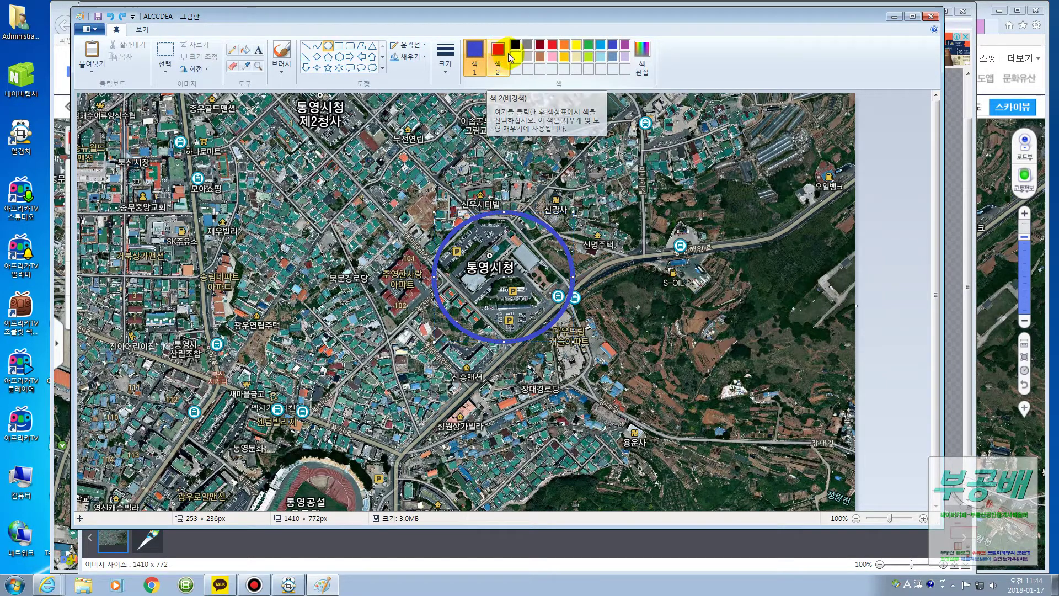
{"action": "left_click", "coordinate": [540, 57]}
{"action": "left_click", "coordinate": [576, 57]}
{"action": "left_click", "coordinate": [587, 57]}
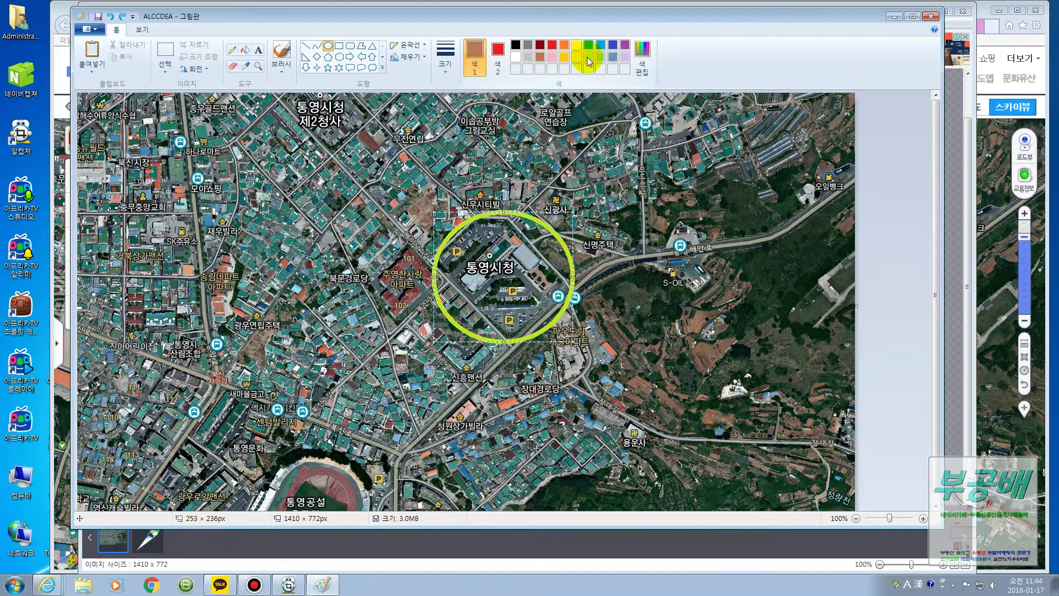
Try a solid fill on the circle with color 2 changed to pink, and clear the fill
{"action": "left_click", "coordinate": [420, 58]}
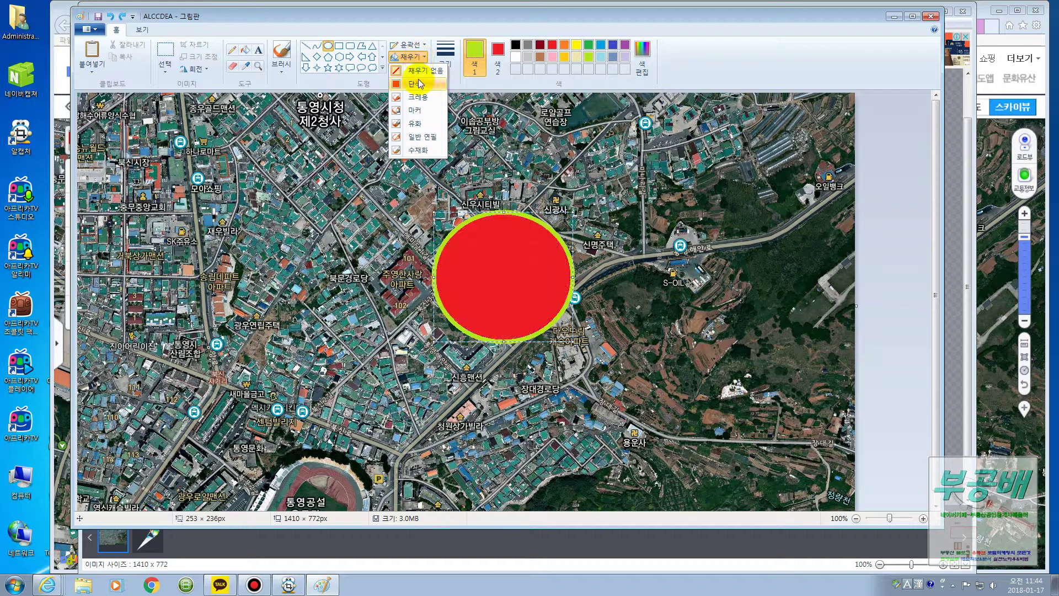
{"action": "left_click", "coordinate": [419, 83]}
{"action": "left_click", "coordinate": [498, 56]}
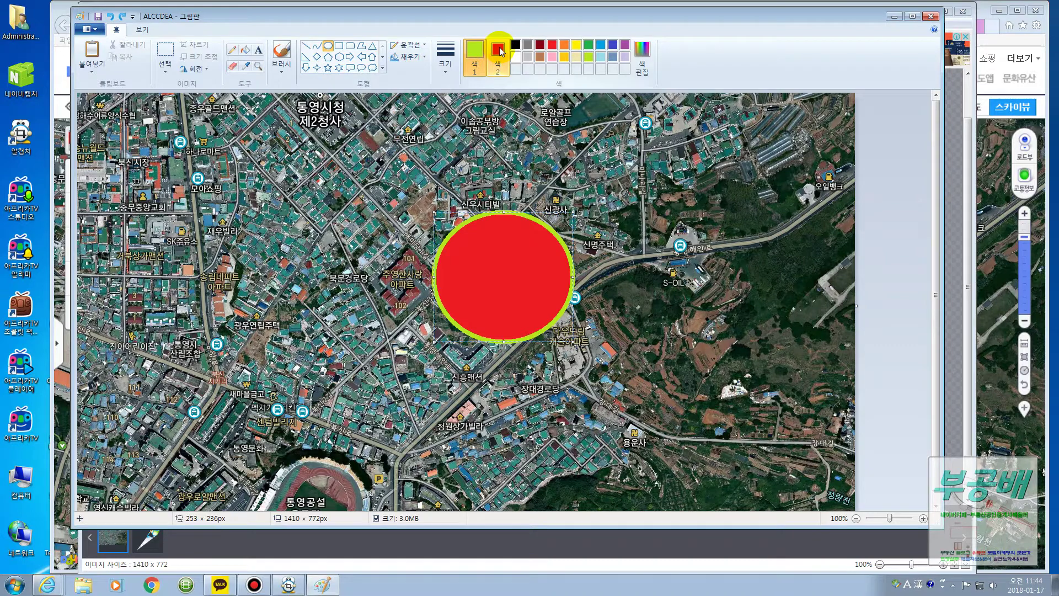
{"action": "left_click", "coordinate": [552, 57]}
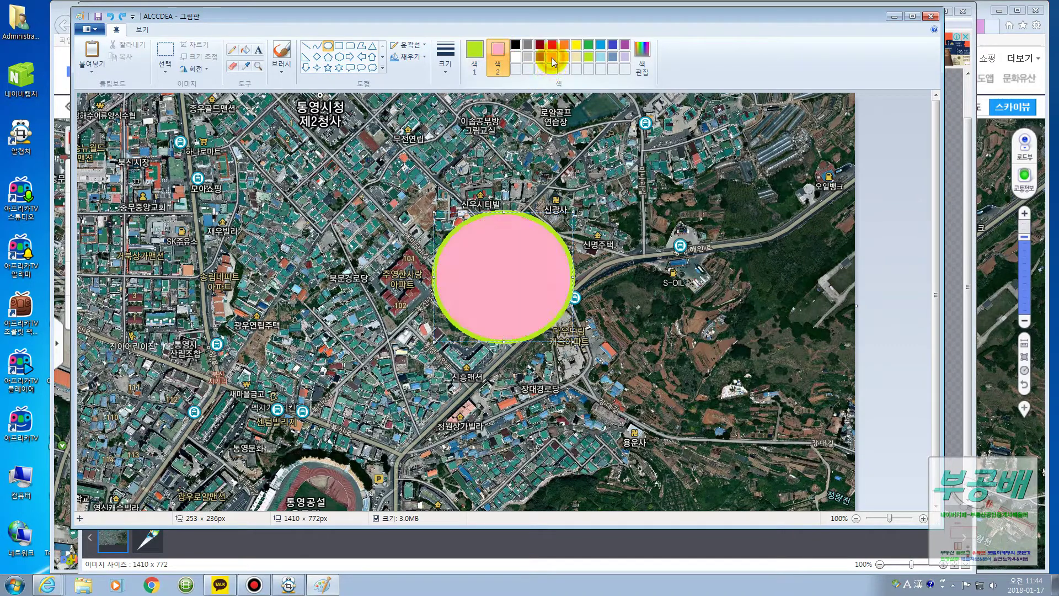
{"action": "left_click", "coordinate": [411, 57]}
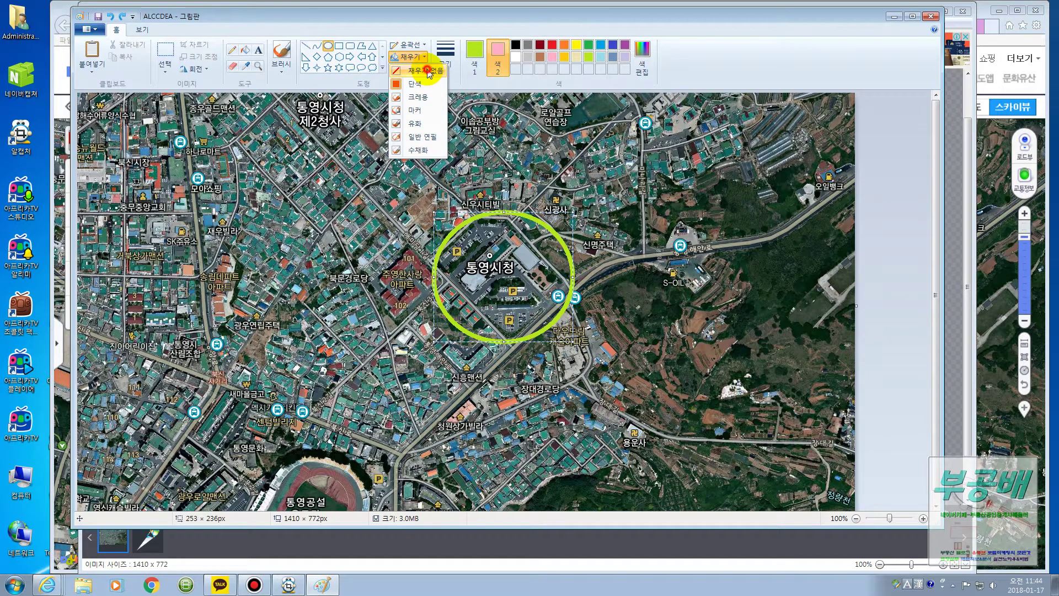
{"action": "left_click", "coordinate": [428, 70]}
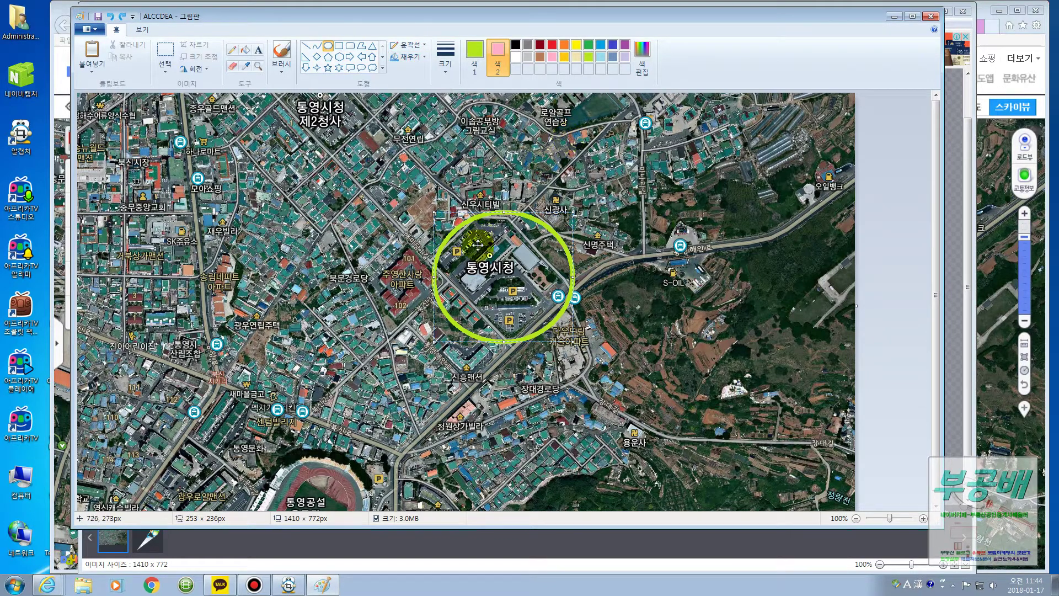
Preview other outline widths for the lime circle, keep the thickest one, and finalize the circle on the map
{"action": "left_click", "coordinate": [450, 73]}
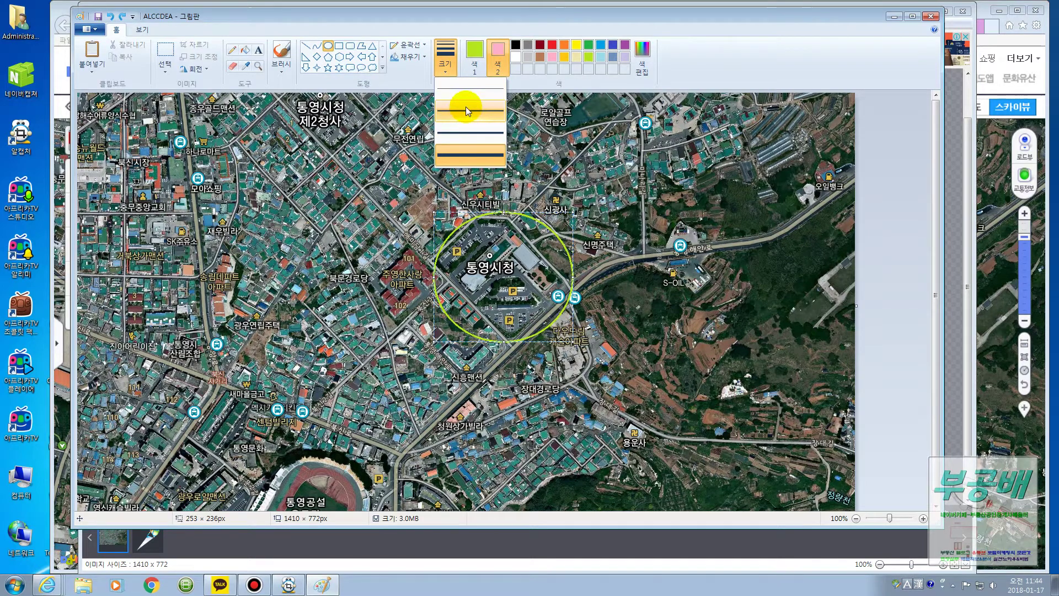
{"action": "left_click", "coordinate": [472, 135]}
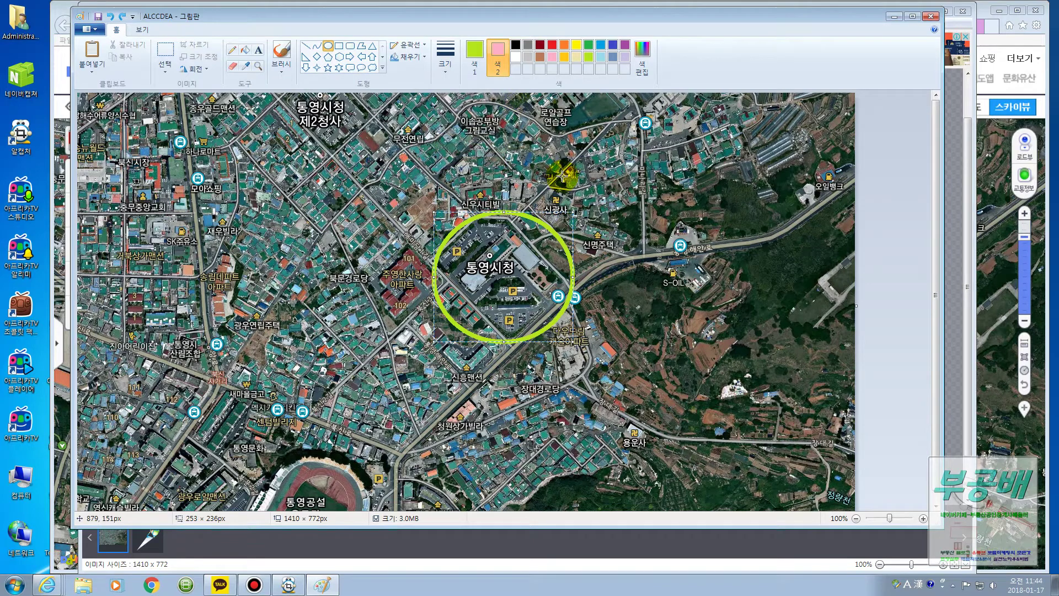
{"action": "left_click", "coordinate": [741, 237]}
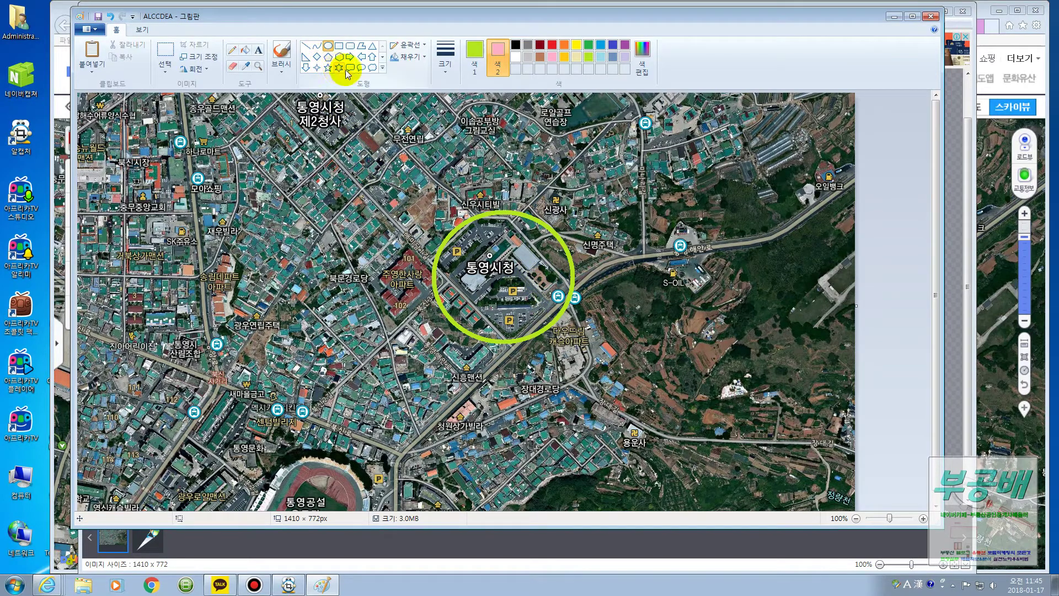
Draw a lime arrow from three straight lines northwest of the circle, pointing toward 통영시청
{"action": "left_click", "coordinate": [308, 49]}
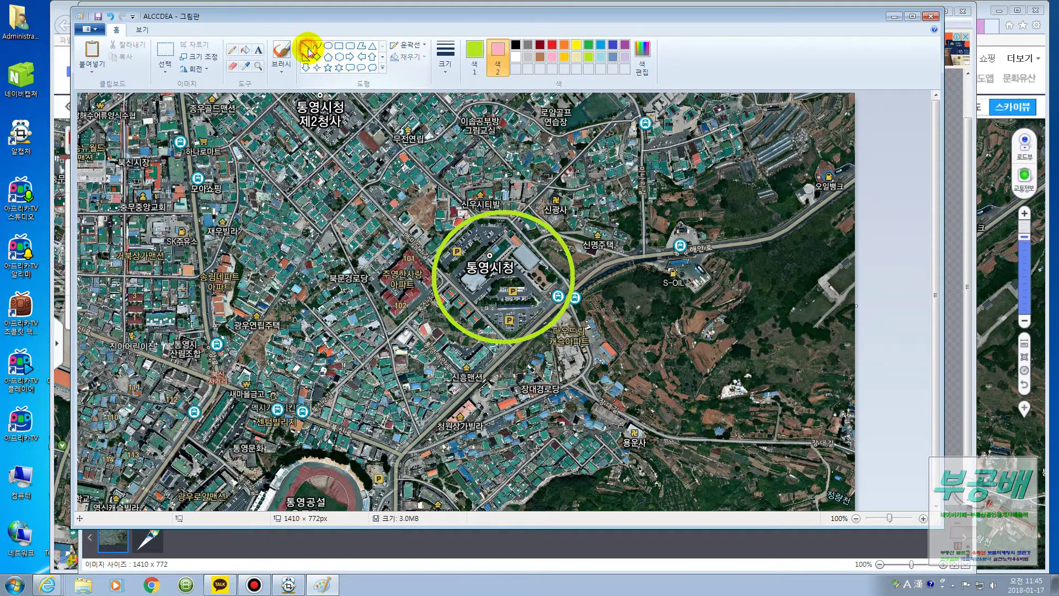
{"action": "mouse_move", "coordinate": [366, 187]}
{"action": "left_mouse_down"}
{"action": "mouse_move", "coordinate": [416, 226]}
{"action": "mouse_move", "coordinate": [423, 219]}
{"action": "mouse_move", "coordinate": [409, 230]}
{"action": "mouse_move", "coordinate": [421, 228]}
{"action": "left_mouse_up"}
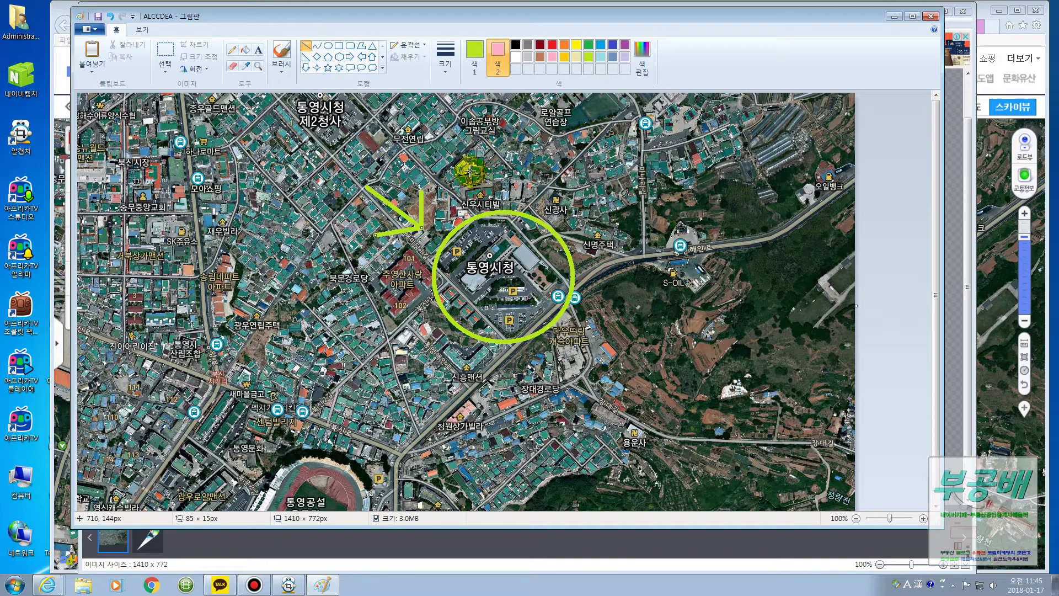
Undo the three lime lines of the hand-drawn arrow northwest of the circle
{"action": "left_click", "coordinate": [112, 17]}
{"action": "left_click", "coordinate": [113, 17]}
{"action": "left_click", "coordinate": [113, 17]}
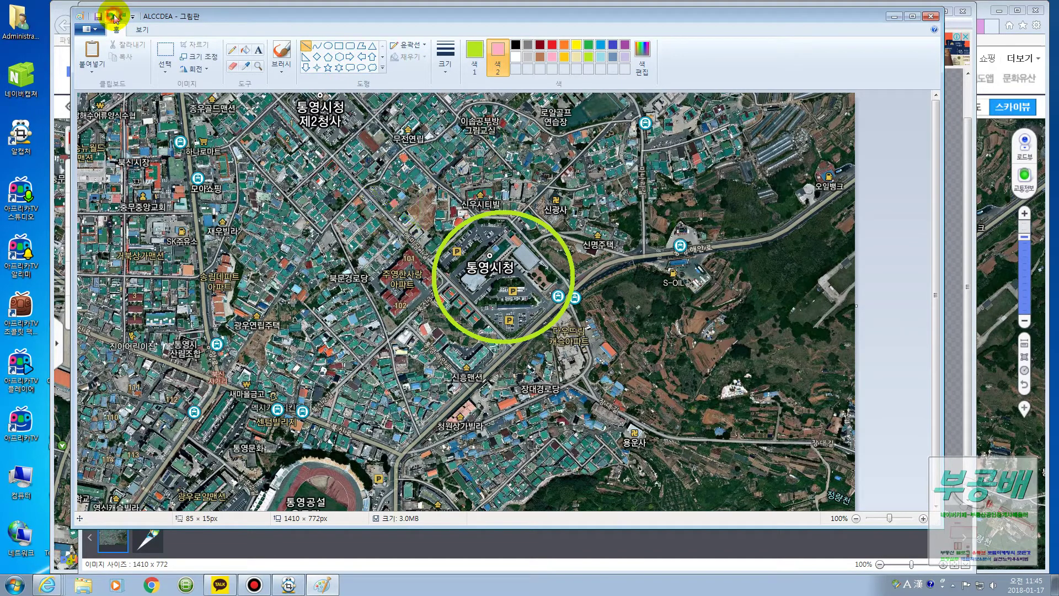
Draw a right arrow shape pointing at the circle from the west, outline it in red, and enlarge it to about 125 × 63 px
{"action": "left_click", "coordinate": [350, 57]}
{"action": "left_click_drag", "start_coordinate": [356, 239], "coordinate": [422, 270]}
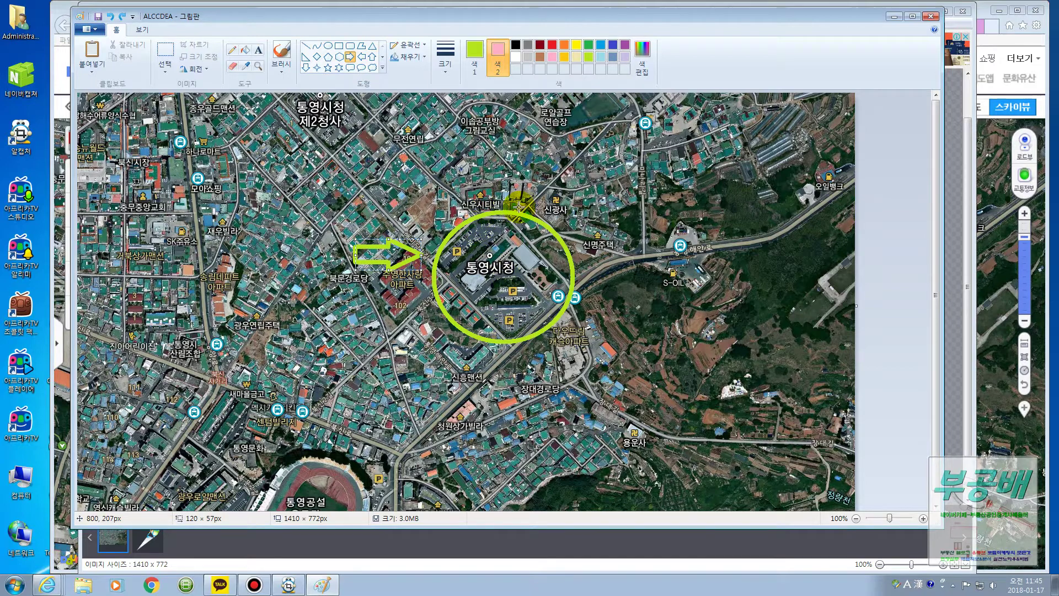
{"action": "left_click", "coordinate": [477, 52]}
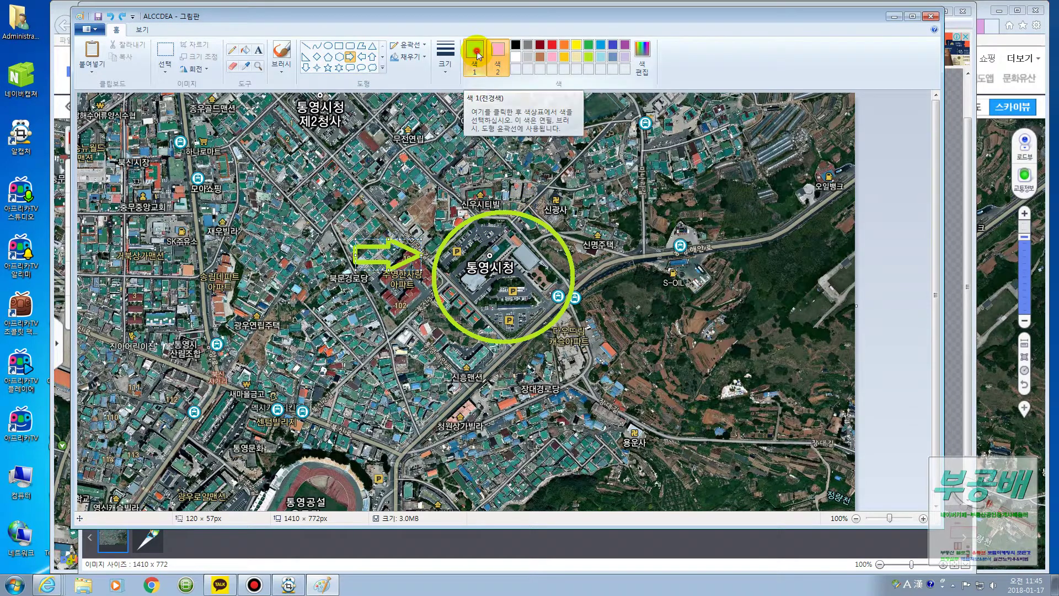
{"action": "left_click", "coordinate": [552, 44]}
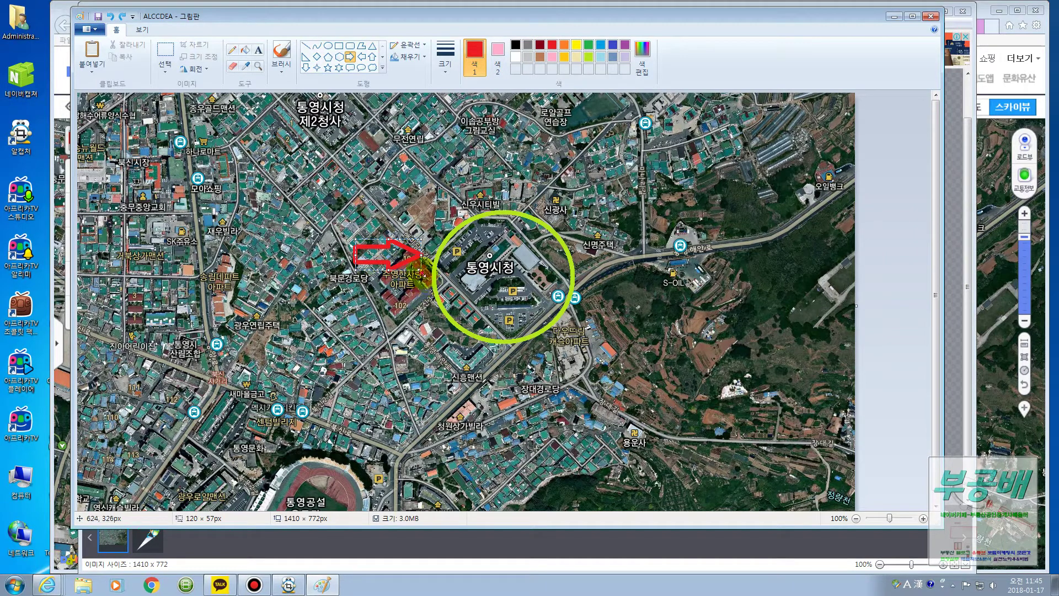
{"action": "mouse_move", "coordinate": [421, 255]}
{"action": "left_mouse_down"}
{"action": "mouse_move", "coordinate": [413, 261]}
{"action": "mouse_move", "coordinate": [424, 273]}
{"action": "left_mouse_up"}
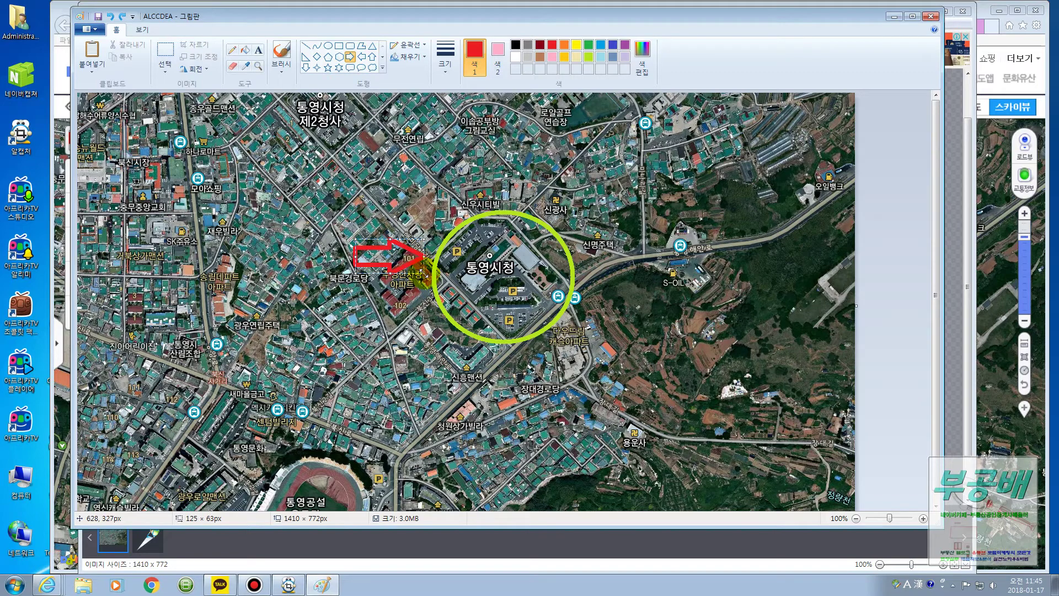
{"action": "left_click", "coordinate": [380, 250]}
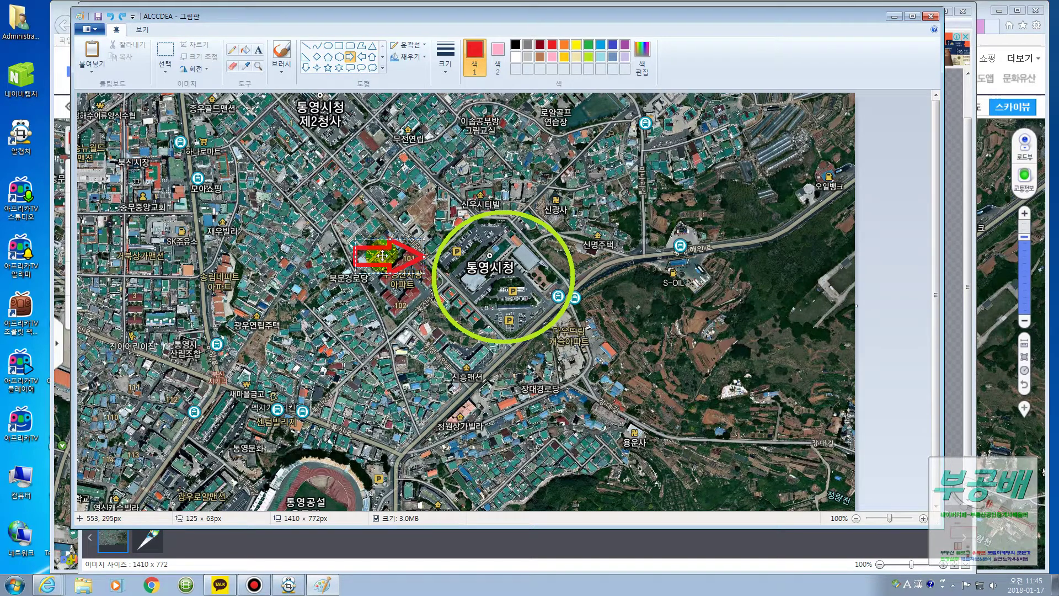
Give the arrow a solid fill and set color 2 to white
{"action": "left_click", "coordinate": [414, 57]}
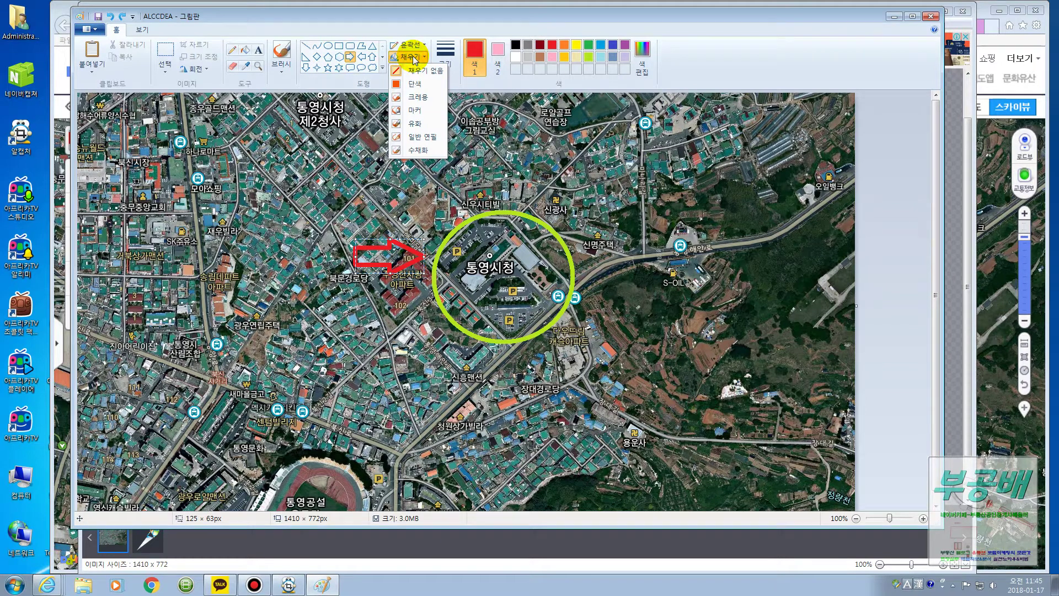
{"action": "left_click", "coordinate": [414, 84]}
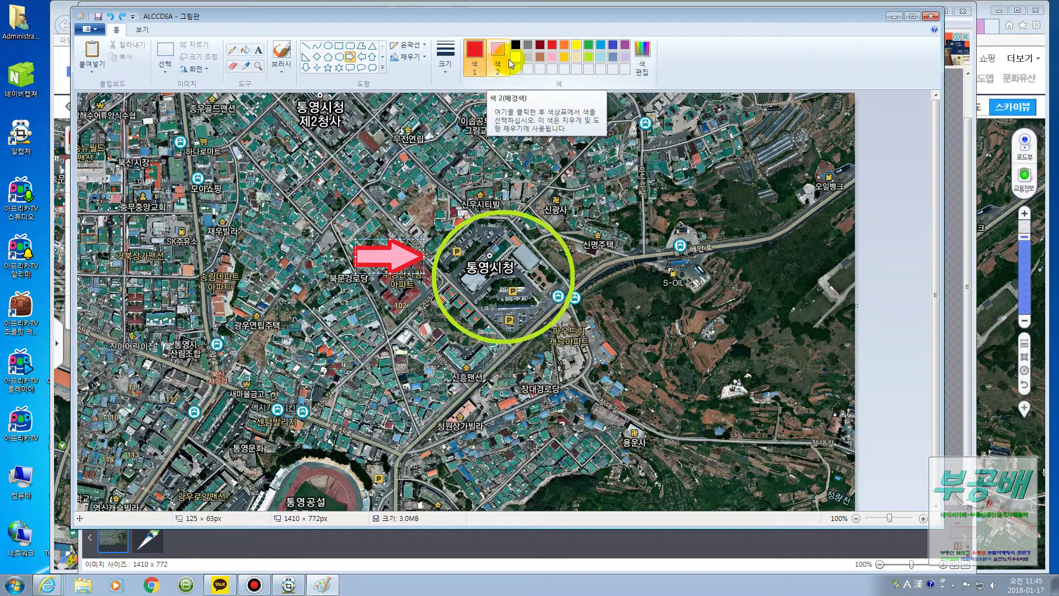
{"action": "left_click", "coordinate": [500, 55]}
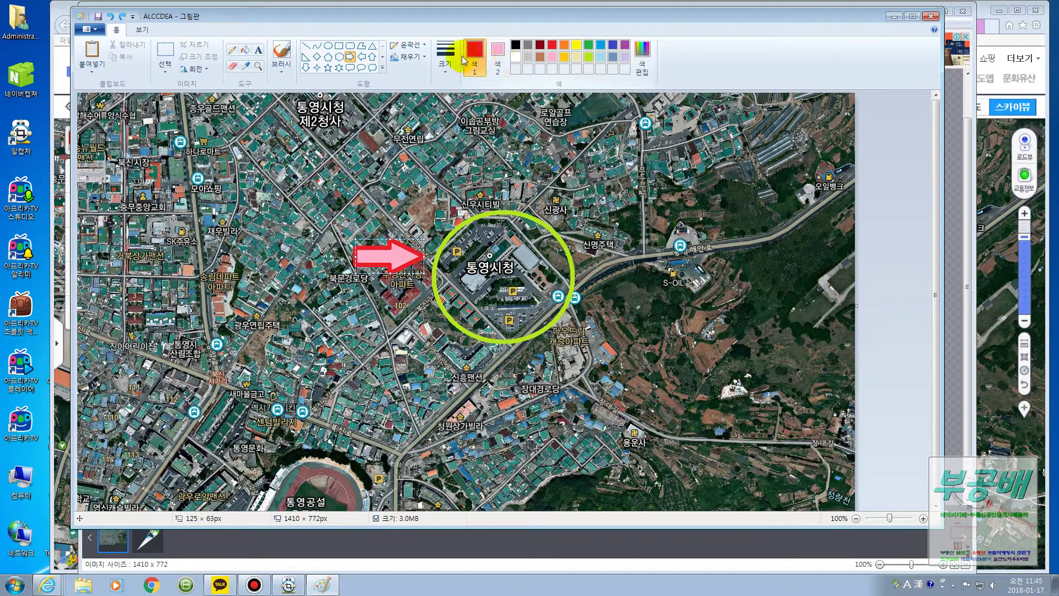
{"action": "left_click", "coordinate": [486, 68]}
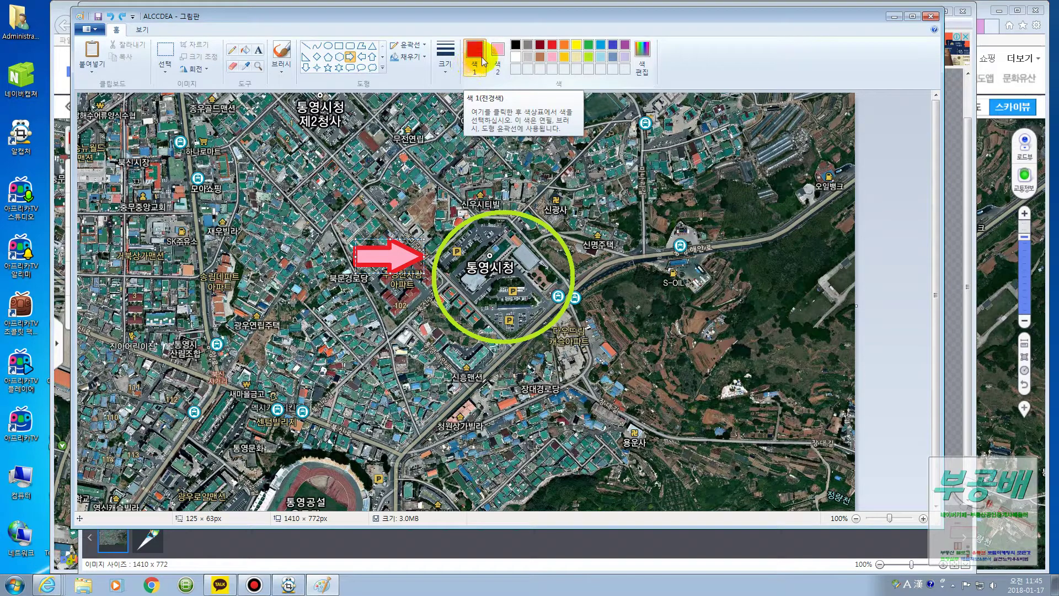
{"action": "left_click", "coordinate": [497, 68]}
{"action": "left_click", "coordinate": [515, 56]}
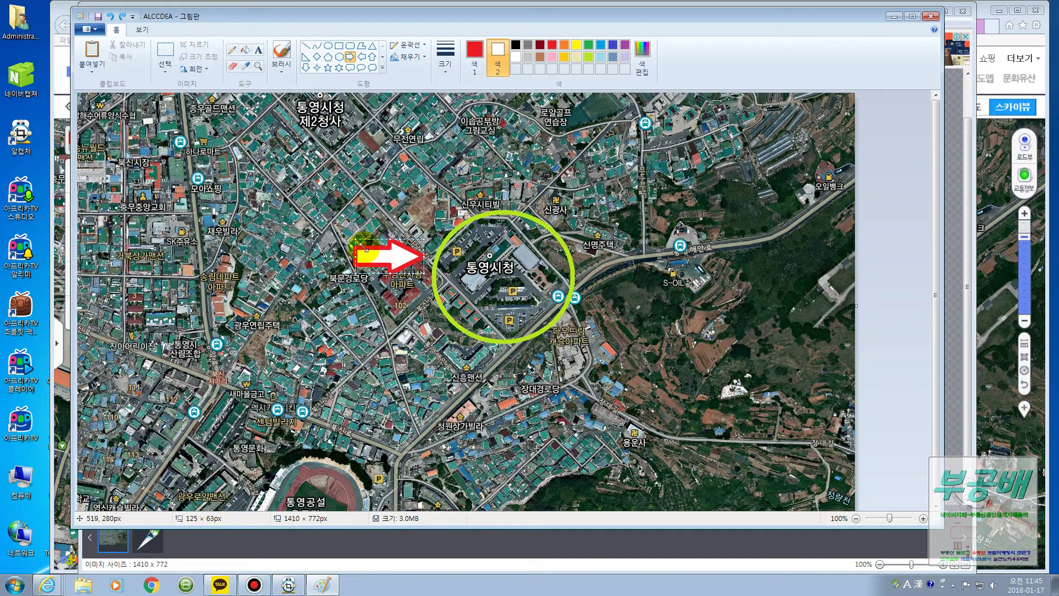
Change color 1 to yellow for the arrow's outline
{"action": "left_click", "coordinate": [476, 58]}
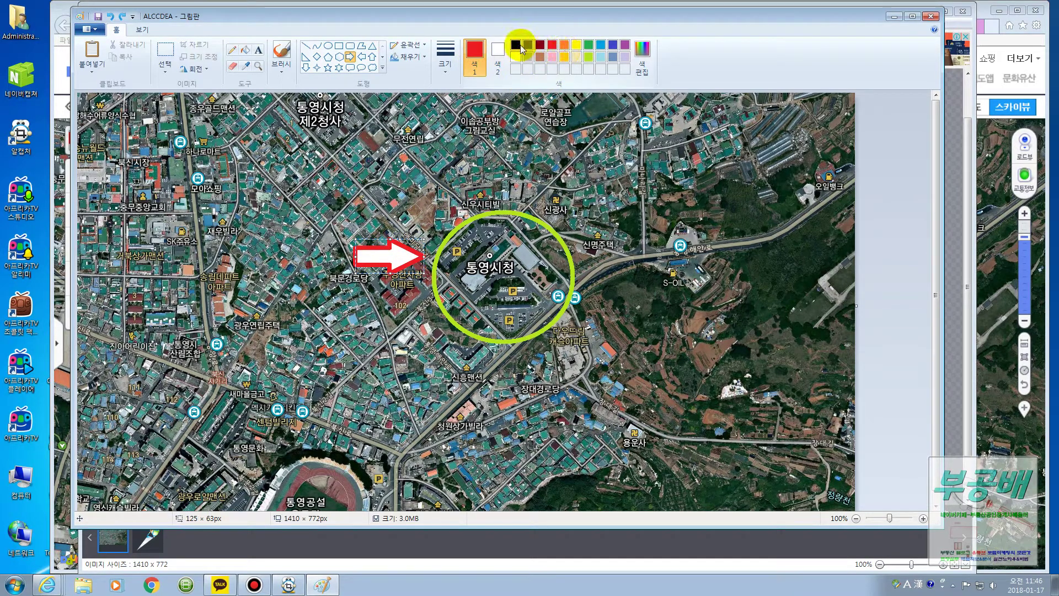
{"action": "left_click", "coordinate": [518, 46]}
{"action": "left_click", "coordinate": [576, 45]}
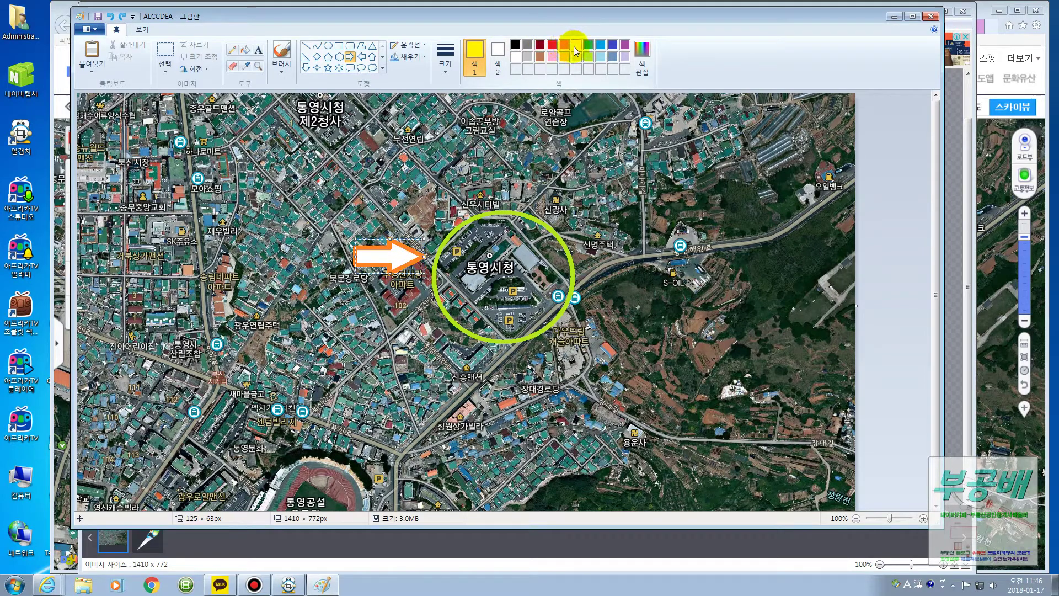
Apply the solid outline style to the arrow, then move it slightly down beside the circle's west edge and finalize it
{"action": "left_click", "coordinate": [423, 53]}
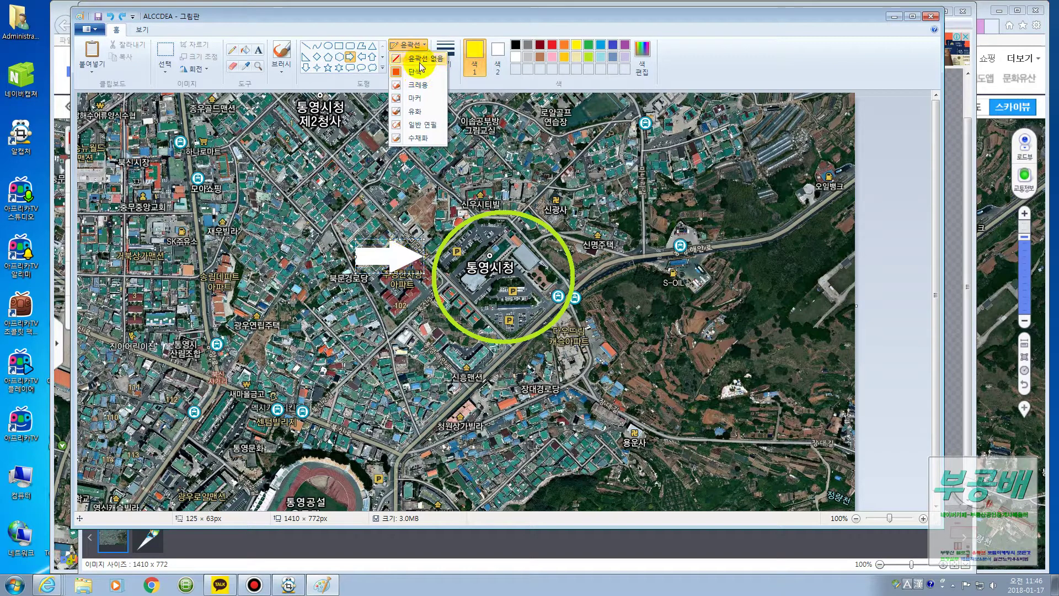
{"action": "left_click", "coordinate": [419, 76]}
{"action": "left_click", "coordinate": [409, 45]}
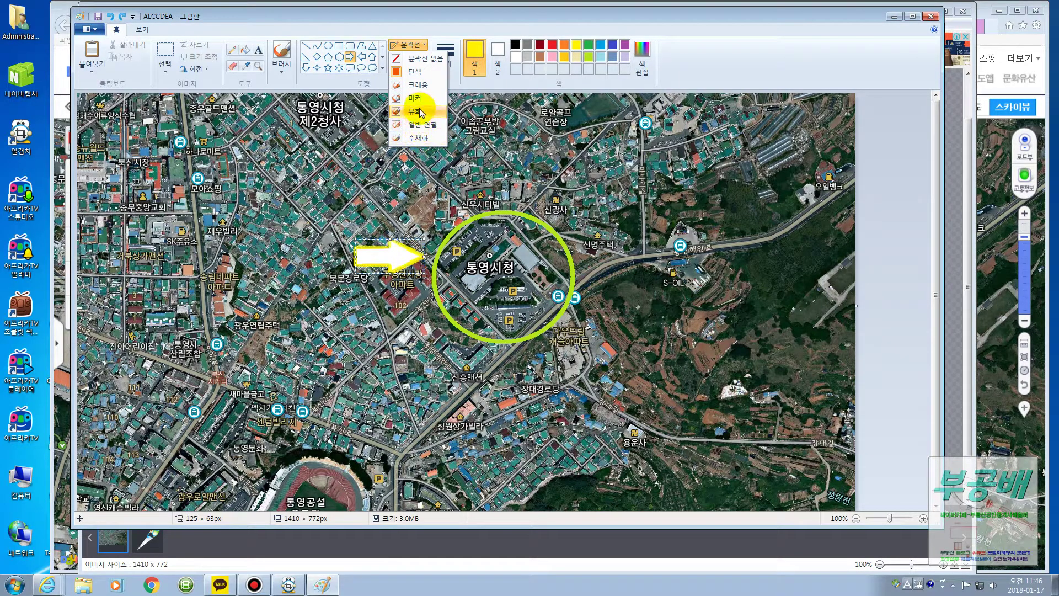
{"action": "left_click", "coordinate": [415, 72]}
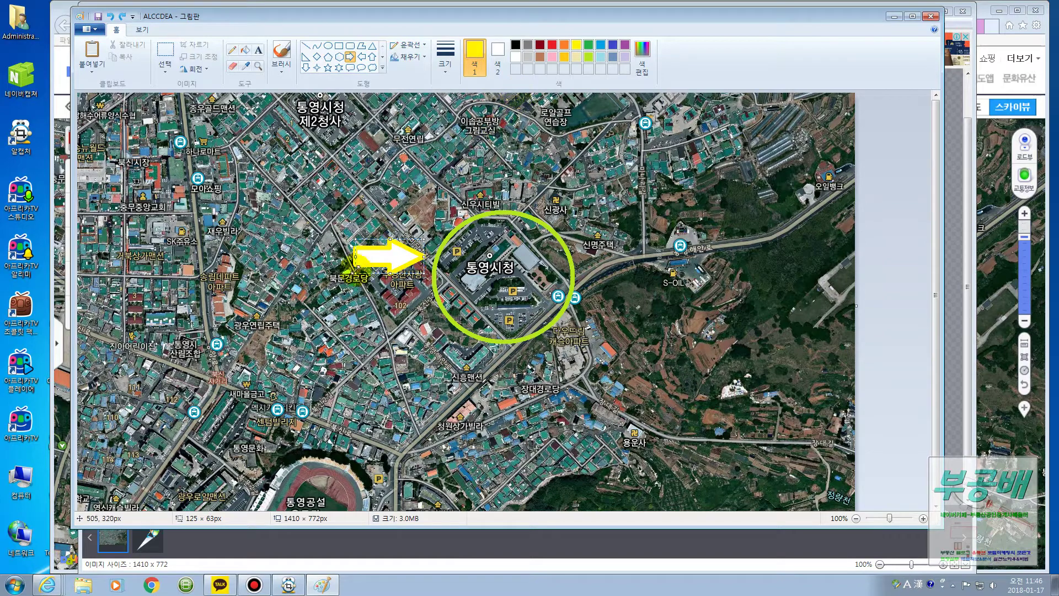
{"action": "left_click_drag", "start_coordinate": [353, 239], "coordinate": [410, 275]}
{"action": "left_click", "coordinate": [424, 205]}
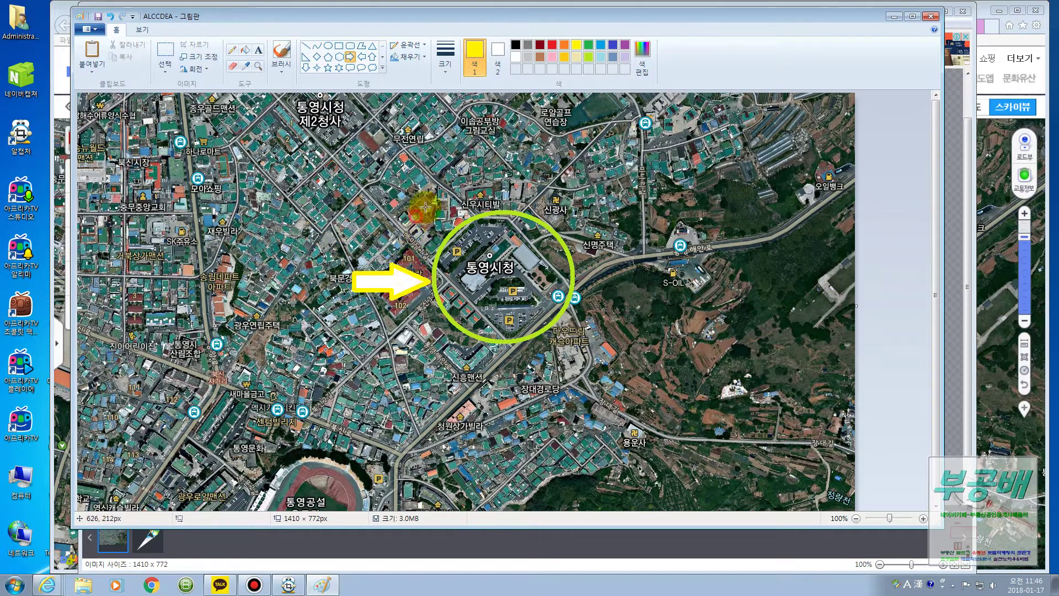
{"action": "left_click", "coordinate": [383, 68]}
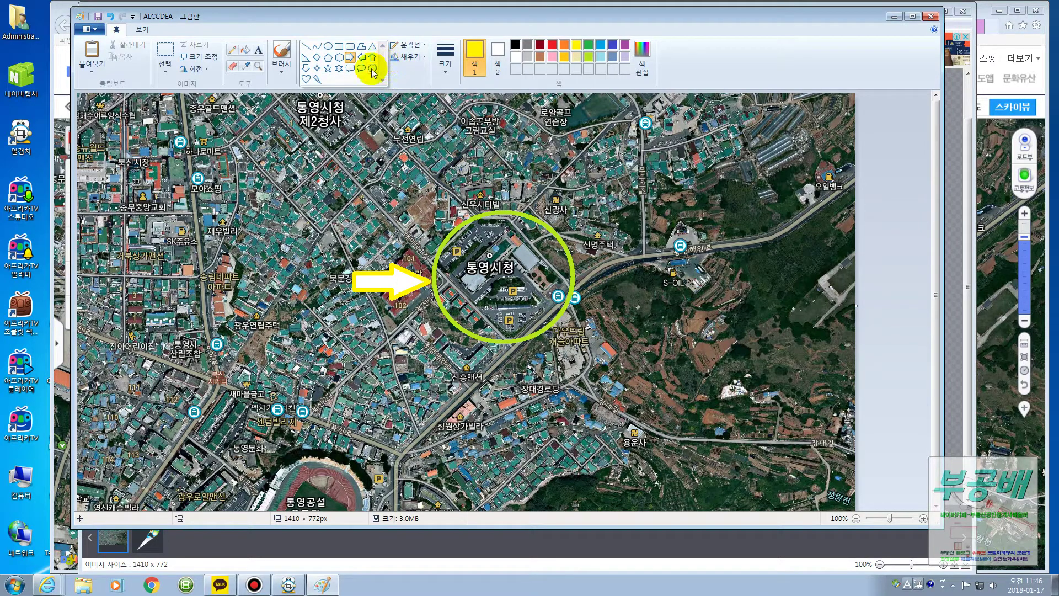
{"action": "left_click", "coordinate": [383, 44]}
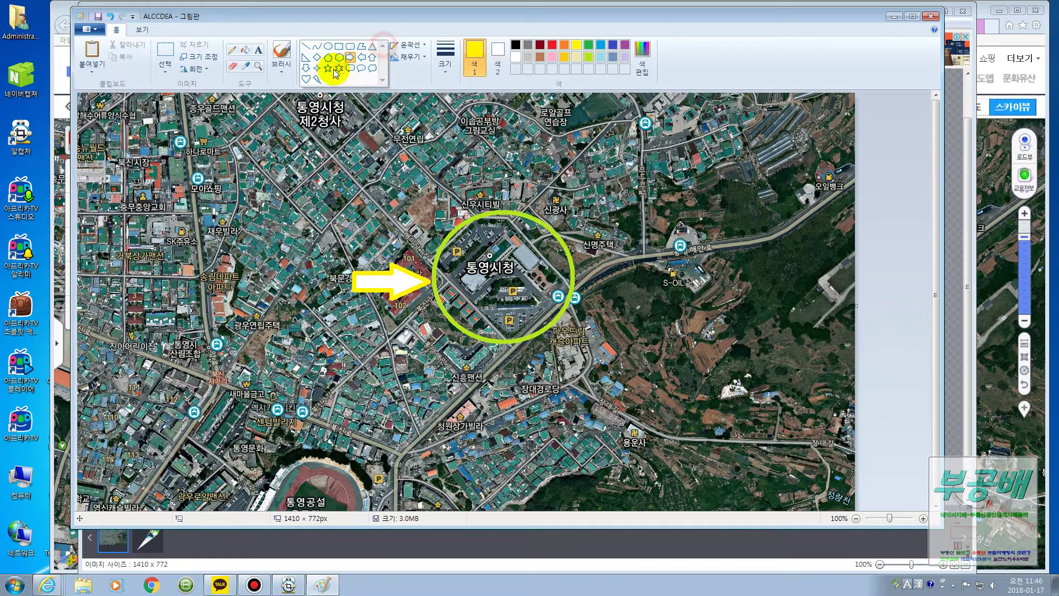
{"action": "left_click", "coordinate": [408, 73]}
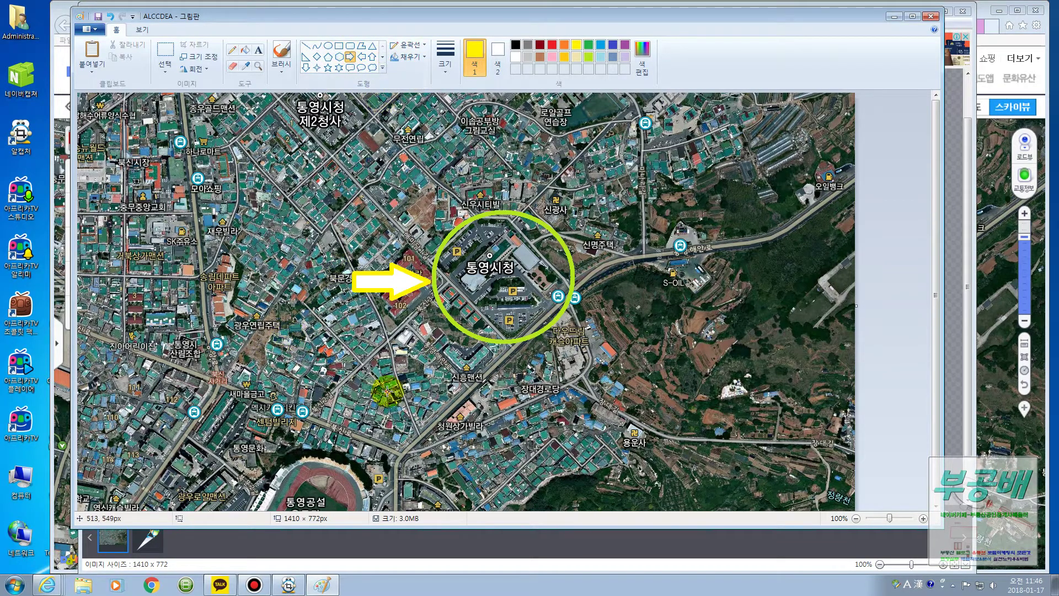
Add a text box about 276 × 96 px on the map west of the arrow, reading "여기는 통영시청"
{"action": "left_click", "coordinate": [259, 51]}
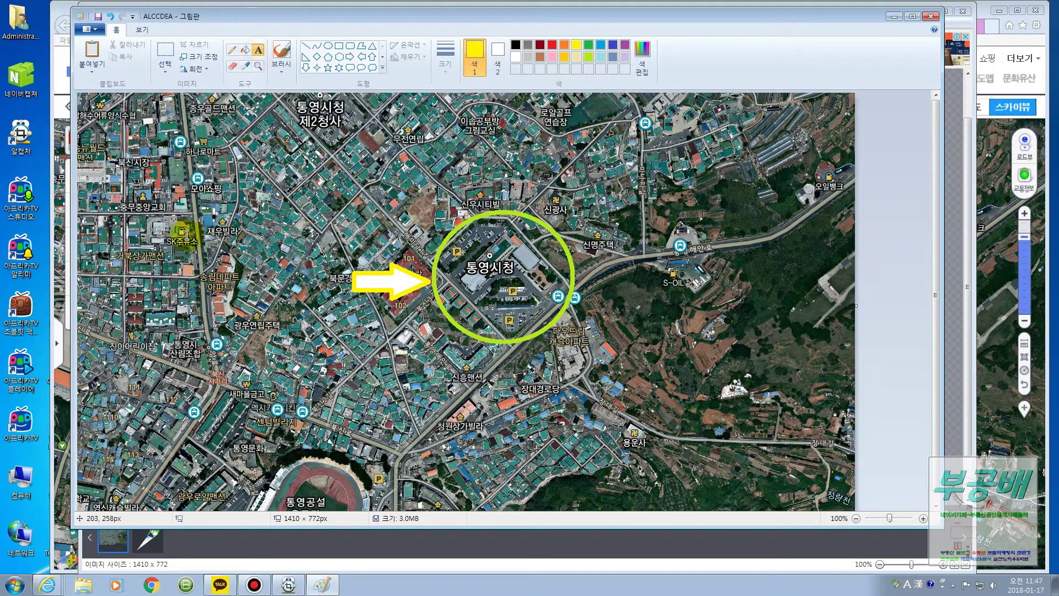
{"action": "left_click_drag", "start_coordinate": [183, 234], "coordinate": [335, 286]}
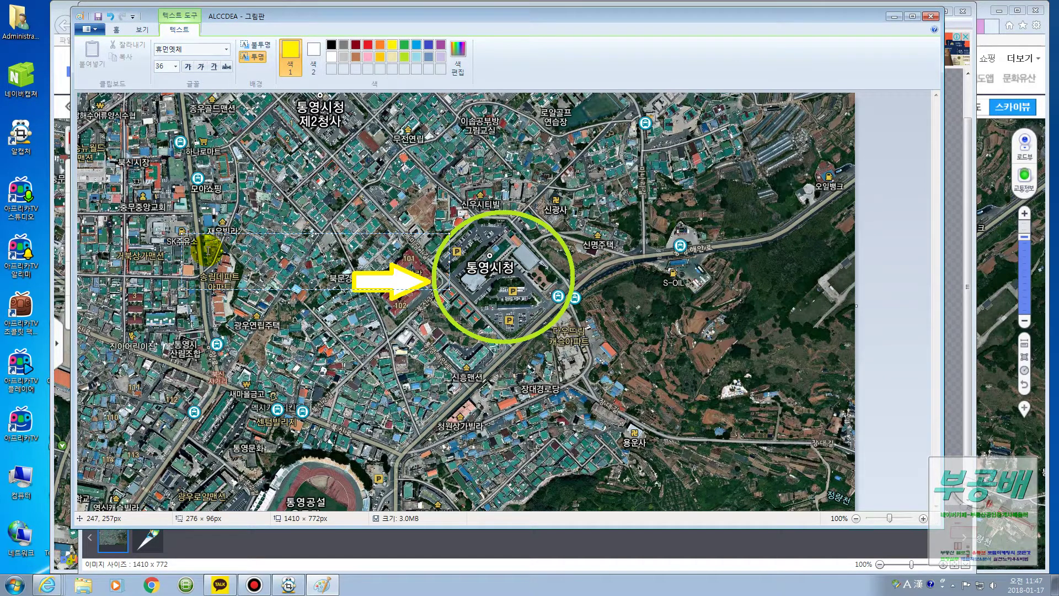
{"action": "type", "text": "du"}
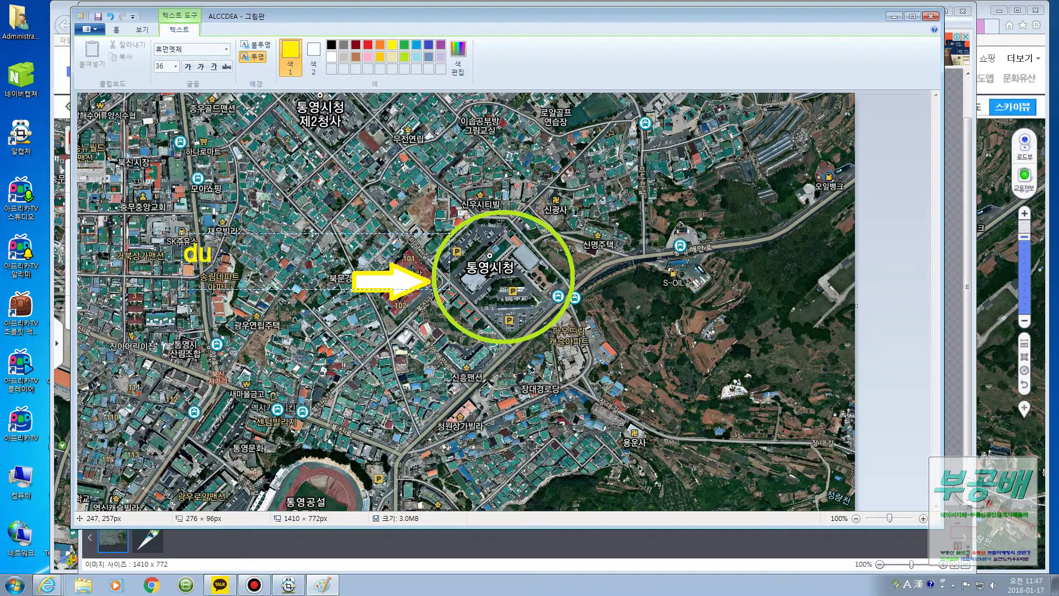
{"action": "key", "text": "BackSpace"}
{"action": "key", "text": "BackSpace"}
{"action": "type", "text": "여기는 통영시청"}
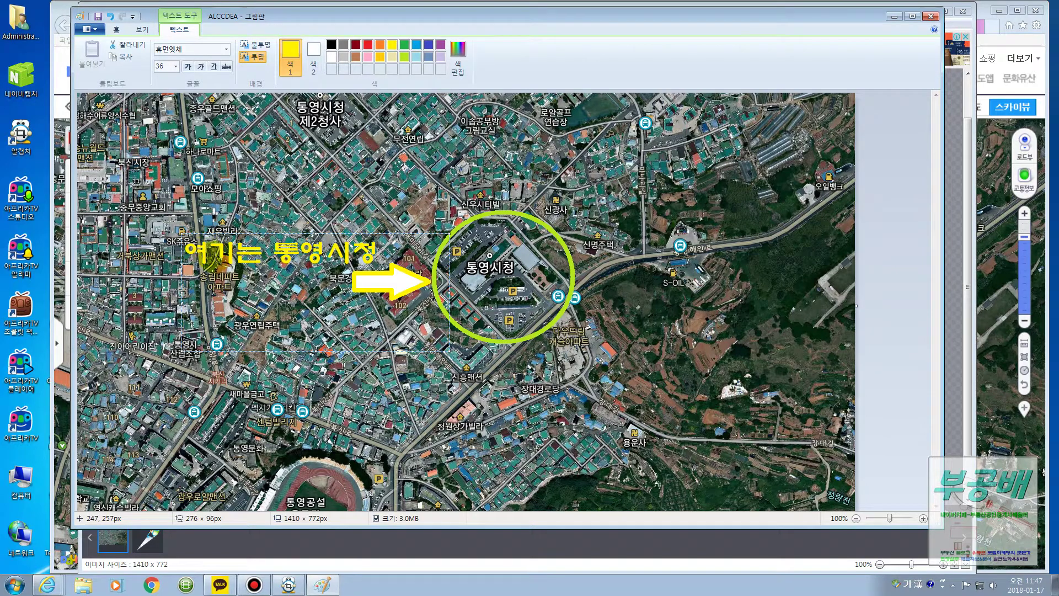
Set the font size of the whole label to 26 and enlarge its text box to about 333 × 131 px
{"action": "left_click_drag", "start_coordinate": [381, 253], "coordinate": [196, 255]}
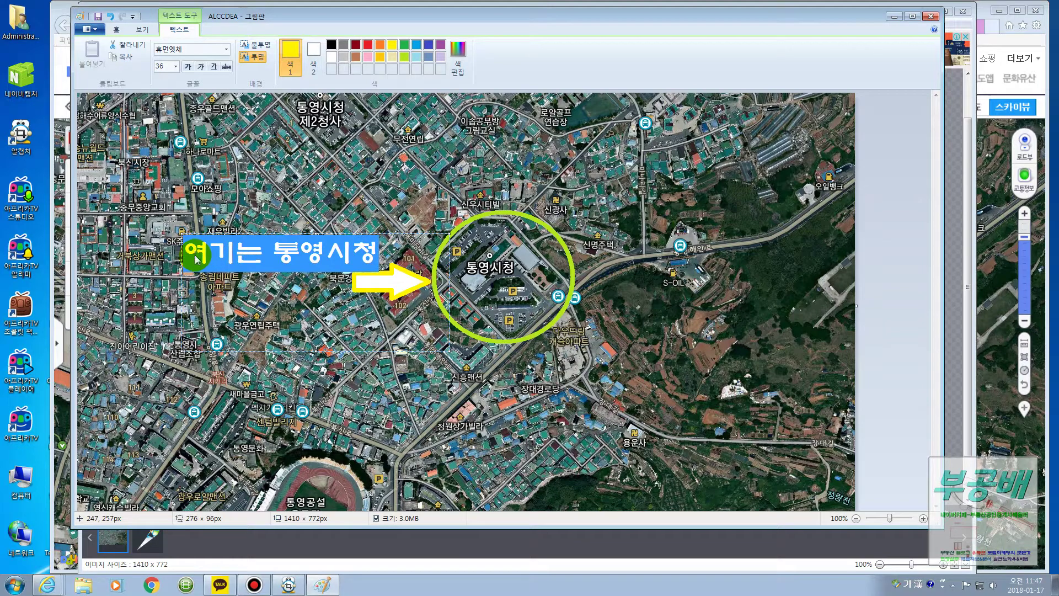
{"action": "left_click", "coordinate": [301, 254]}
{"action": "left_click_drag", "start_coordinate": [386, 249], "coordinate": [184, 251]}
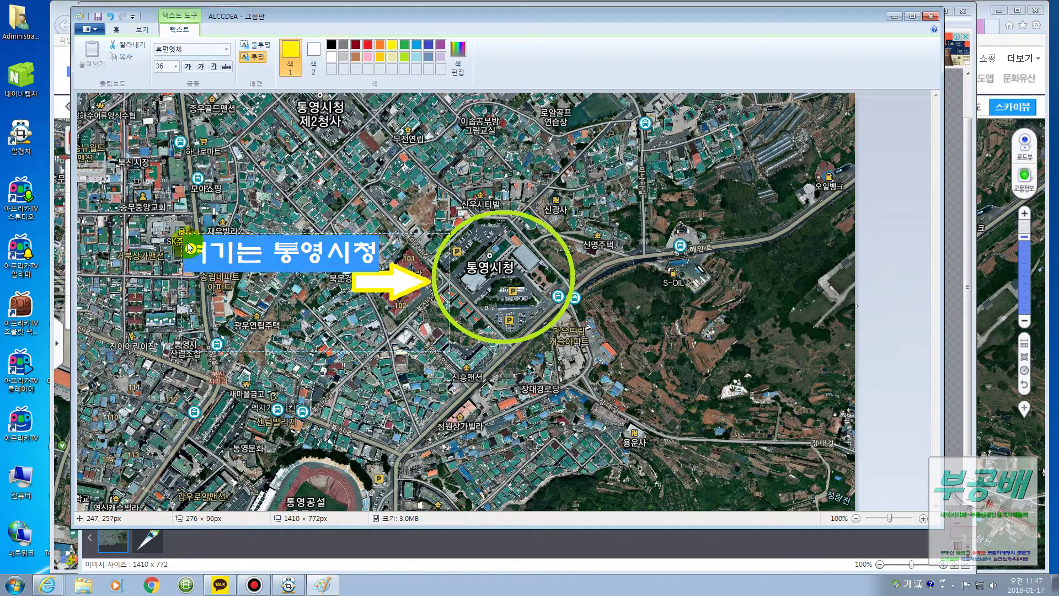
{"action": "left_click", "coordinate": [345, 253]}
{"action": "left_click_drag", "start_coordinate": [375, 254], "coordinate": [184, 251]}
{"action": "left_click", "coordinate": [175, 67]}
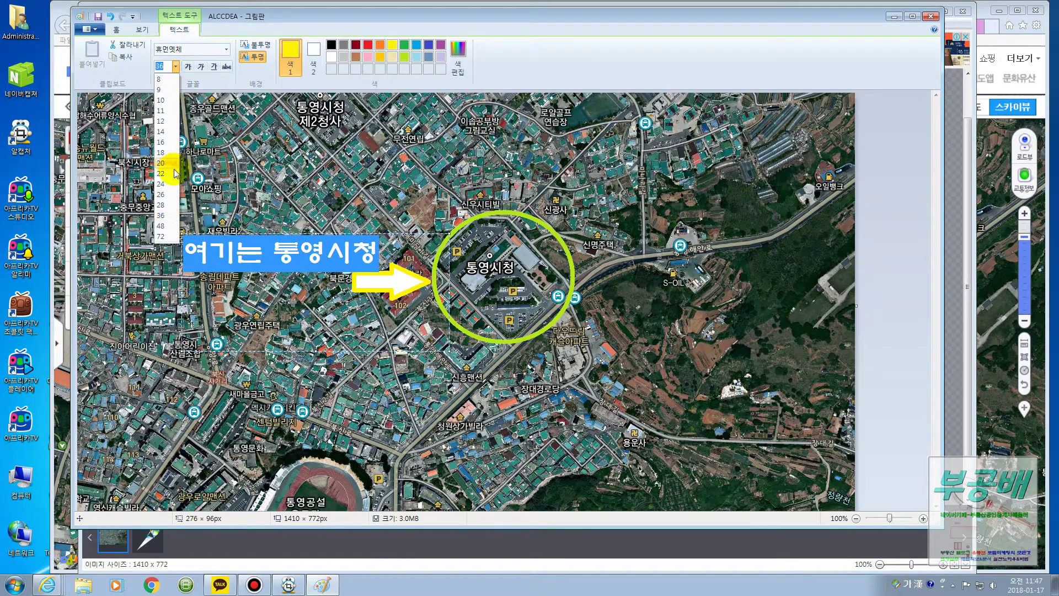
{"action": "left_click", "coordinate": [171, 194]}
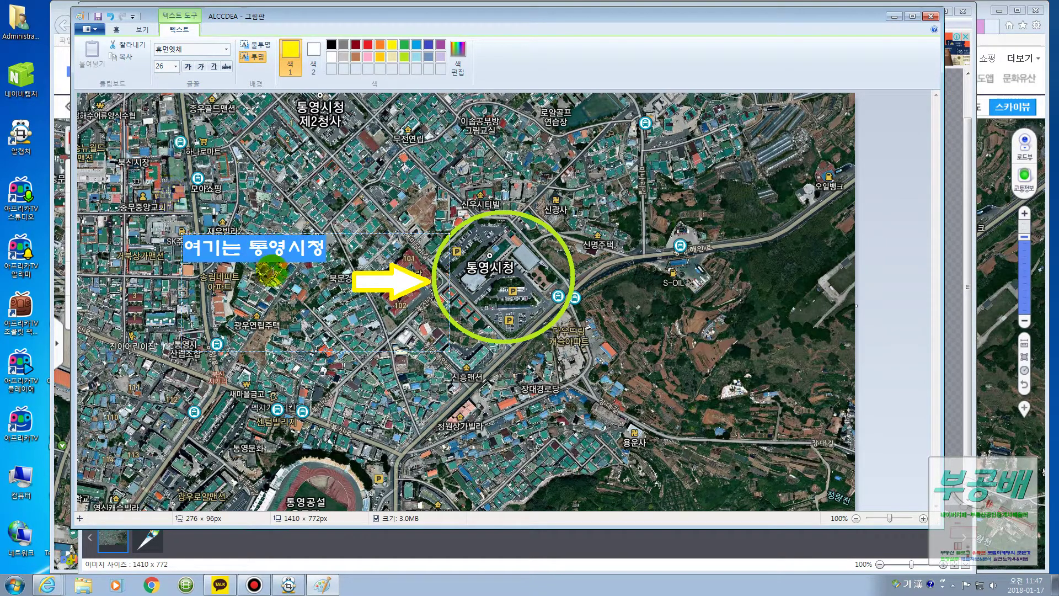
{"action": "left_click_drag", "start_coordinate": [448, 349], "coordinate": [358, 302]}
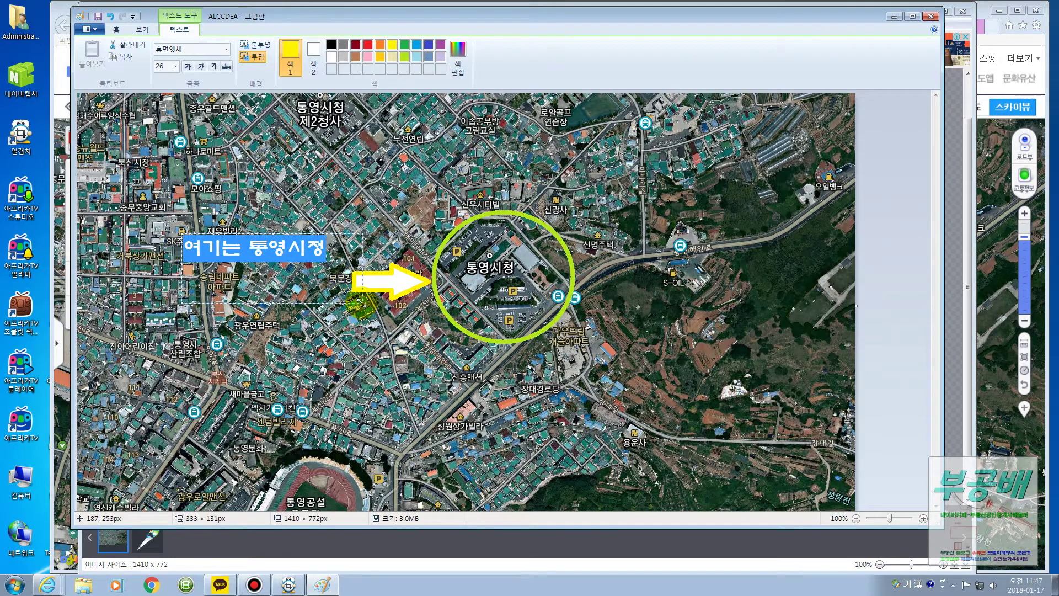
{"action": "left_click", "coordinate": [342, 269]}
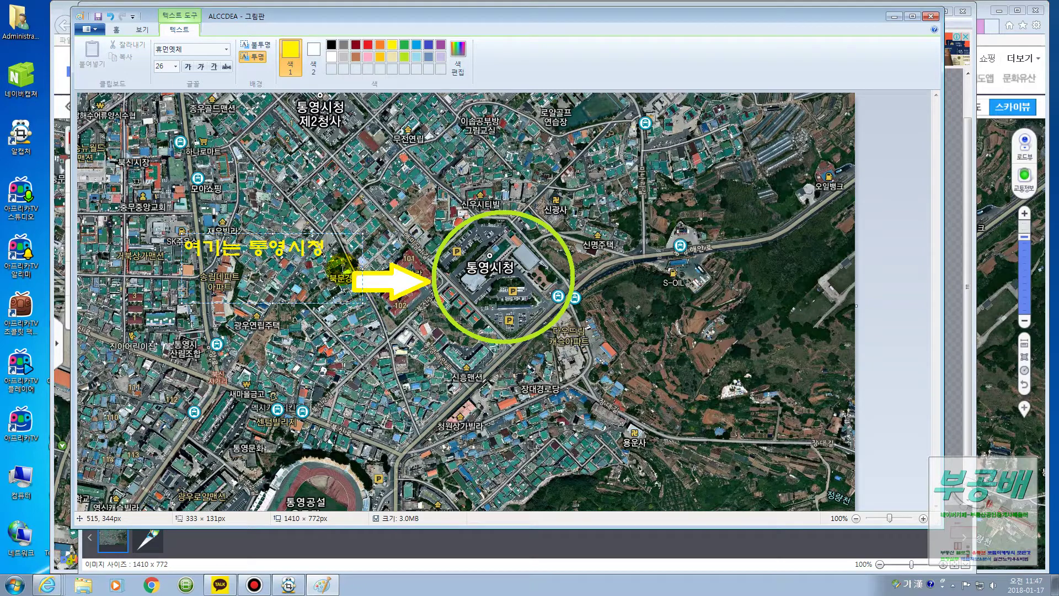
Change the font of the whole "여기는 통영시청" label to 휴먼매직체
{"action": "left_click_drag", "start_coordinate": [338, 257], "coordinate": [186, 246]}
{"action": "left_click", "coordinate": [227, 49]}
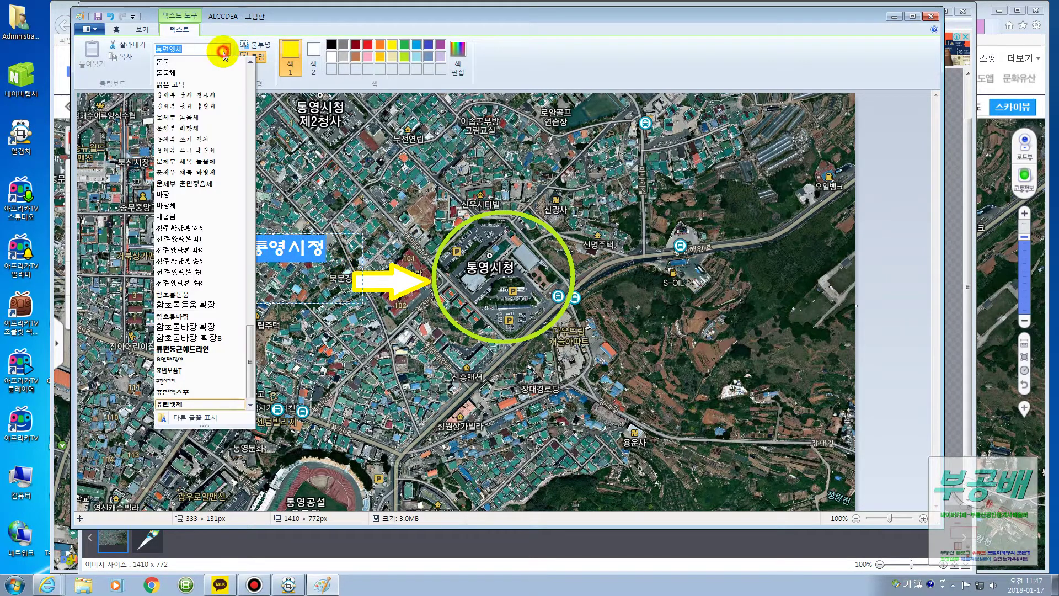
{"action": "mouse_move", "coordinate": [249, 356]}
{"action": "left_mouse_down"}
{"action": "mouse_move", "coordinate": [250, 285]}
{"action": "mouse_move", "coordinate": [244, 359]}
{"action": "mouse_move", "coordinate": [243, 331]}
{"action": "mouse_move", "coordinate": [258, 340]}
{"action": "mouse_move", "coordinate": [249, 353]}
{"action": "left_mouse_up"}
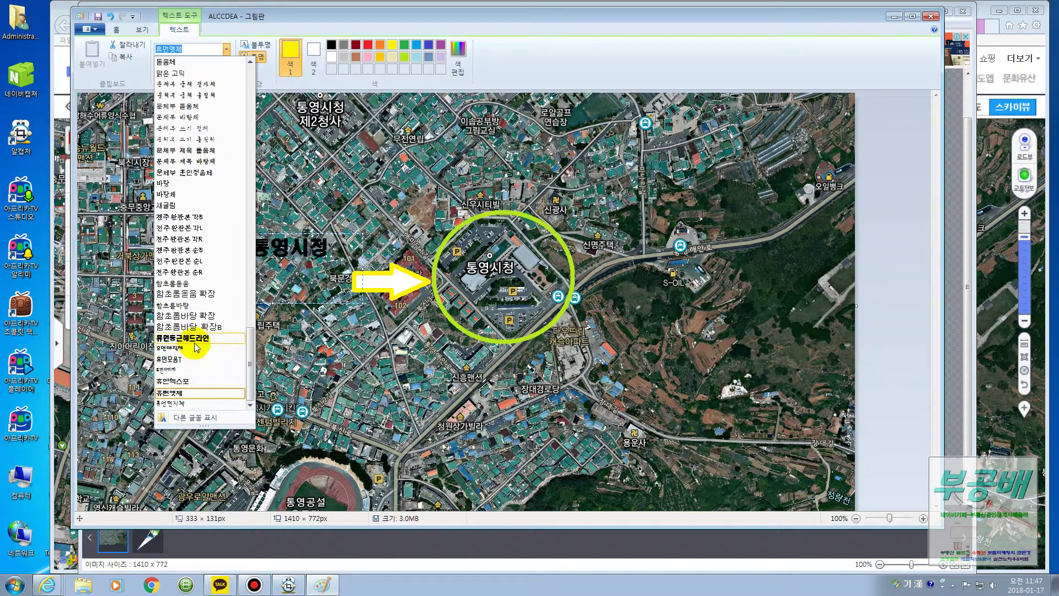
{"action": "left_click", "coordinate": [194, 355]}
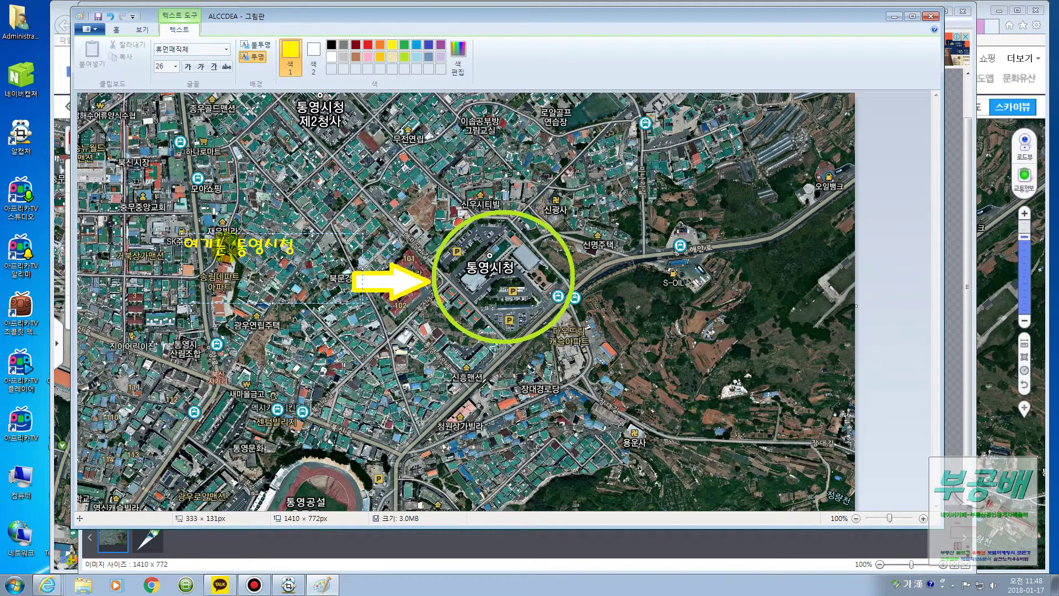
Color only the word "여기는" black and finalize the label on the map
{"action": "left_click_drag", "start_coordinate": [224, 246], "coordinate": [165, 243]}
{"action": "left_click", "coordinate": [333, 47]}
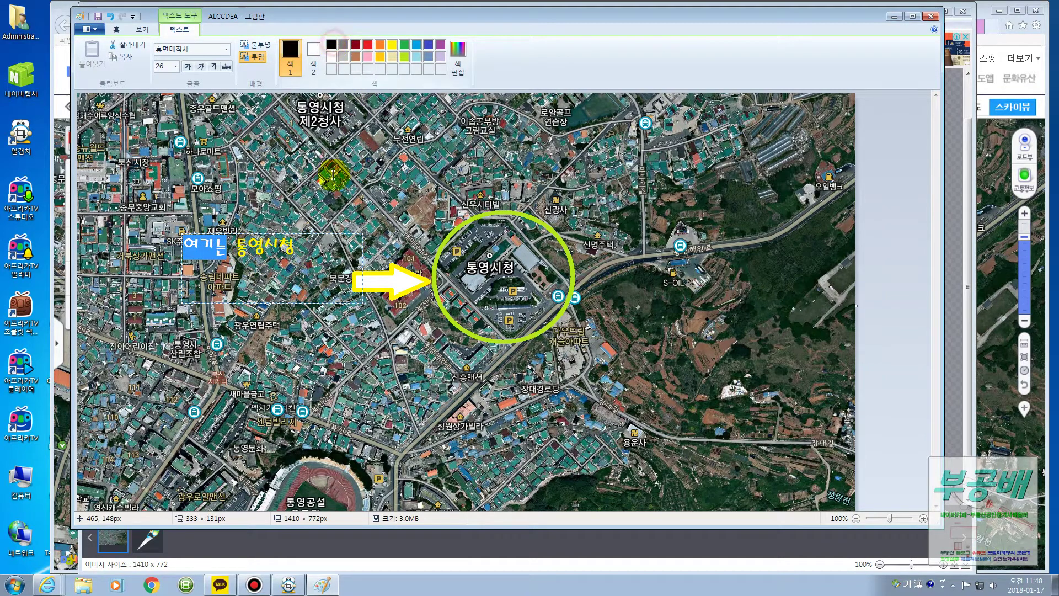
{"action": "left_click", "coordinate": [281, 255]}
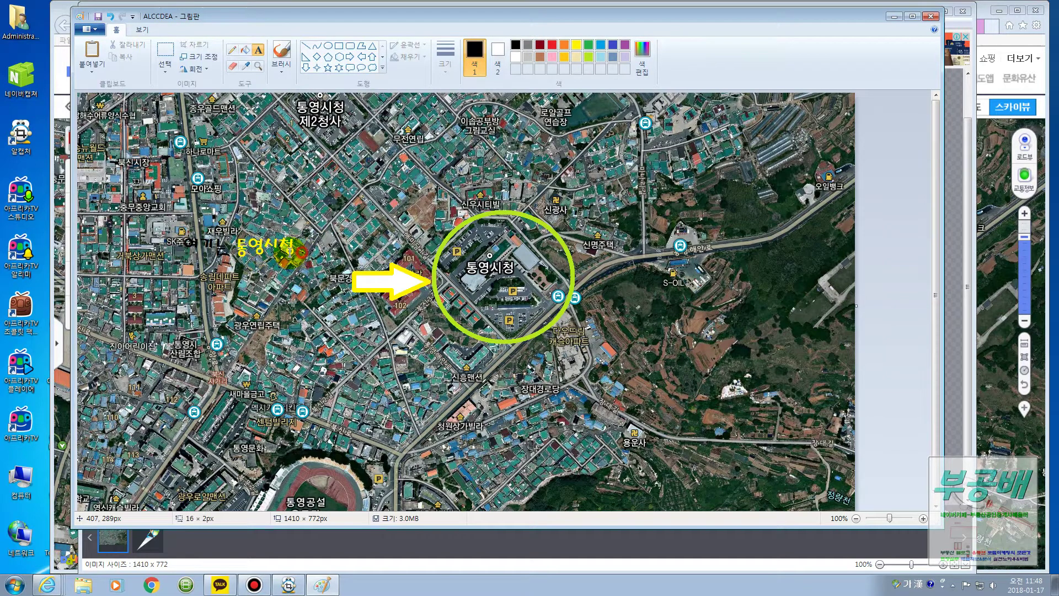
Undo the finalized "여기는 통영시청" label so it is removed from the map
{"action": "left_click", "coordinate": [238, 241]}
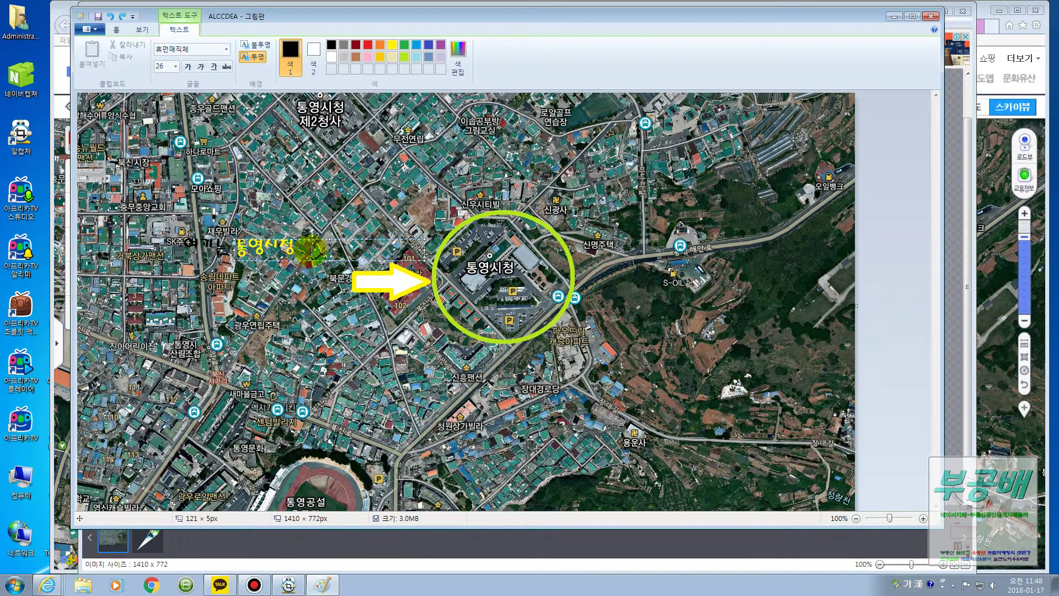
{"action": "left_click", "coordinate": [368, 204]}
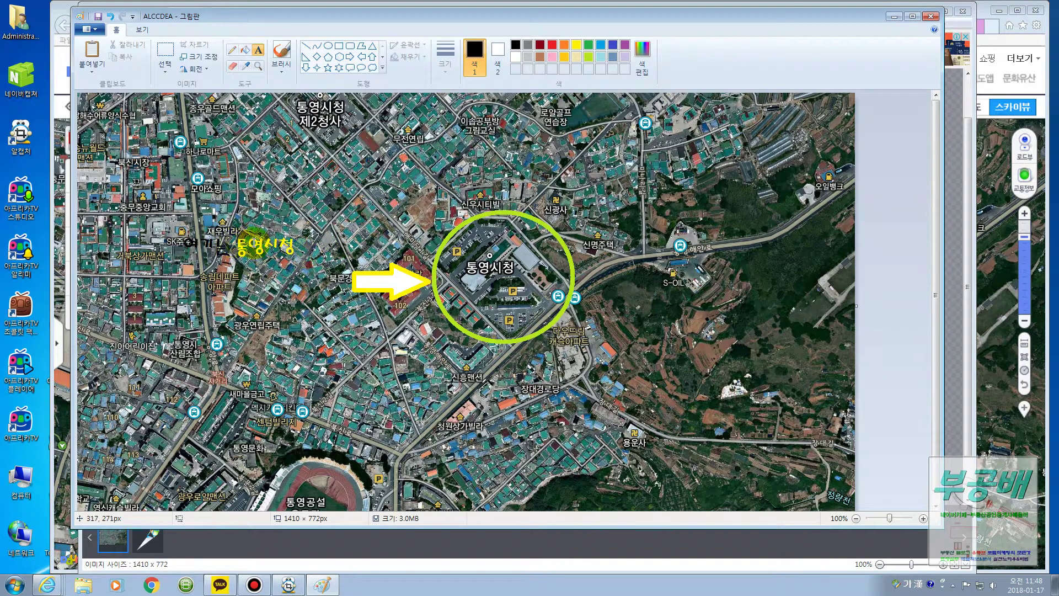
{"action": "key", "text": "ctrl+z"}
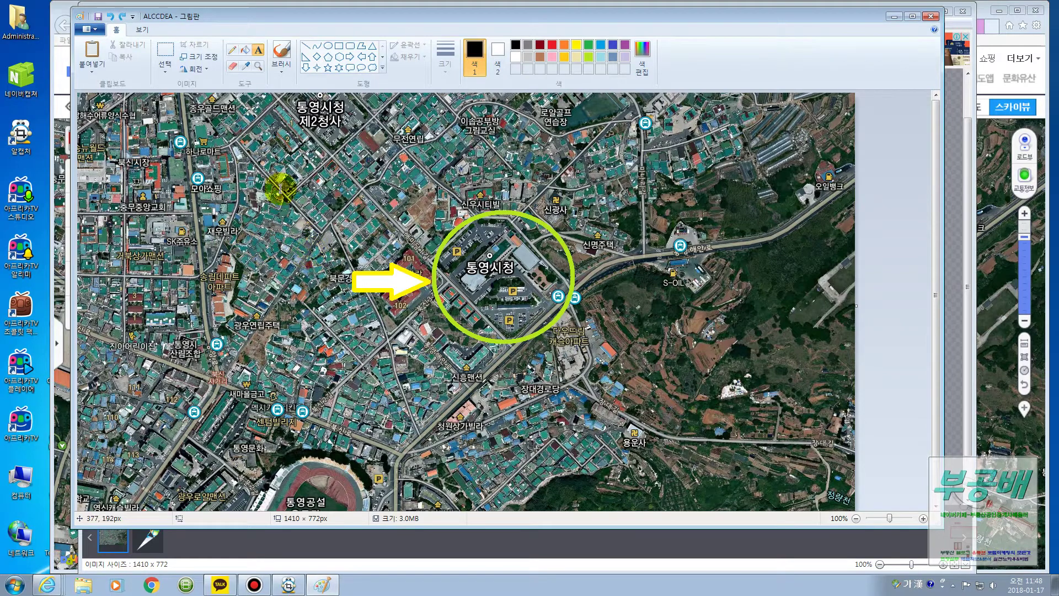
Add a text box about 253 × 81 px on the map west of the arrow, reading "여기는 통영시청"
{"action": "left_click_drag", "start_coordinate": [195, 252], "coordinate": [334, 297]}
{"action": "left_click", "coordinate": [285, 262]}
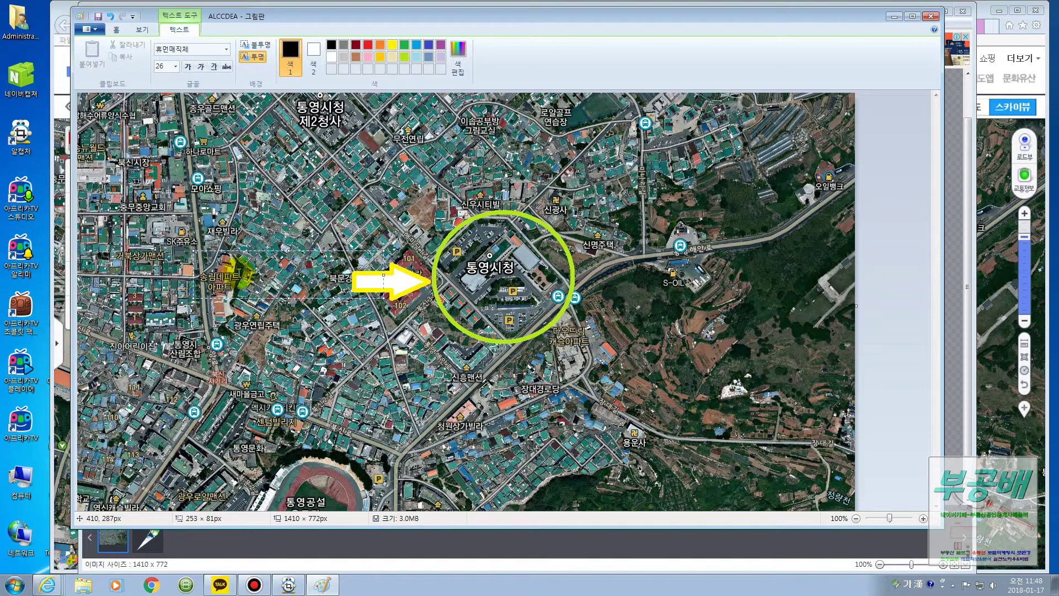
{"action": "type", "text": "여기는 통"}
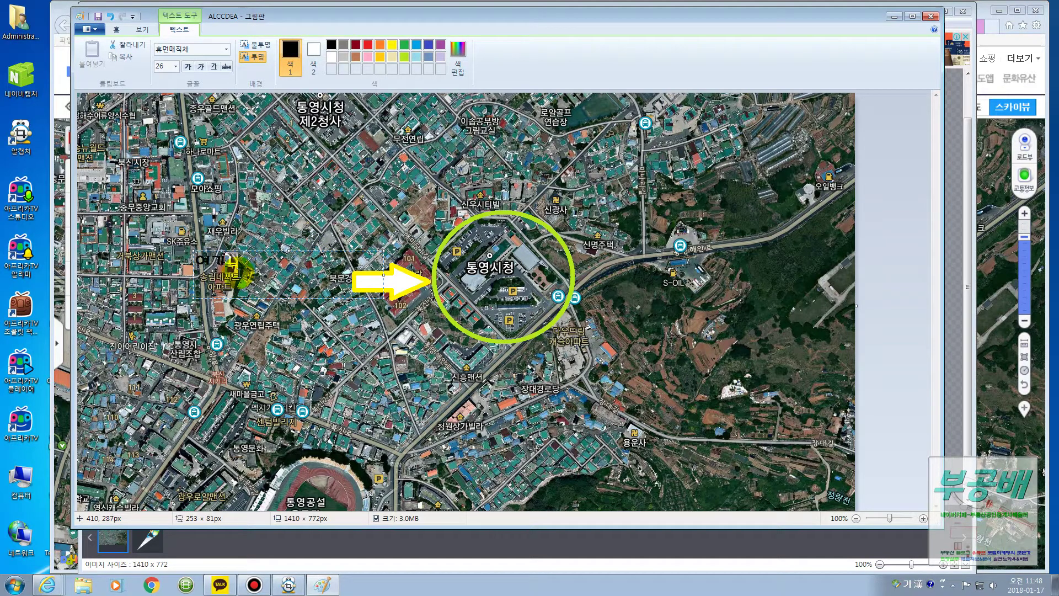
{"action": "type", "text": "영시청"}
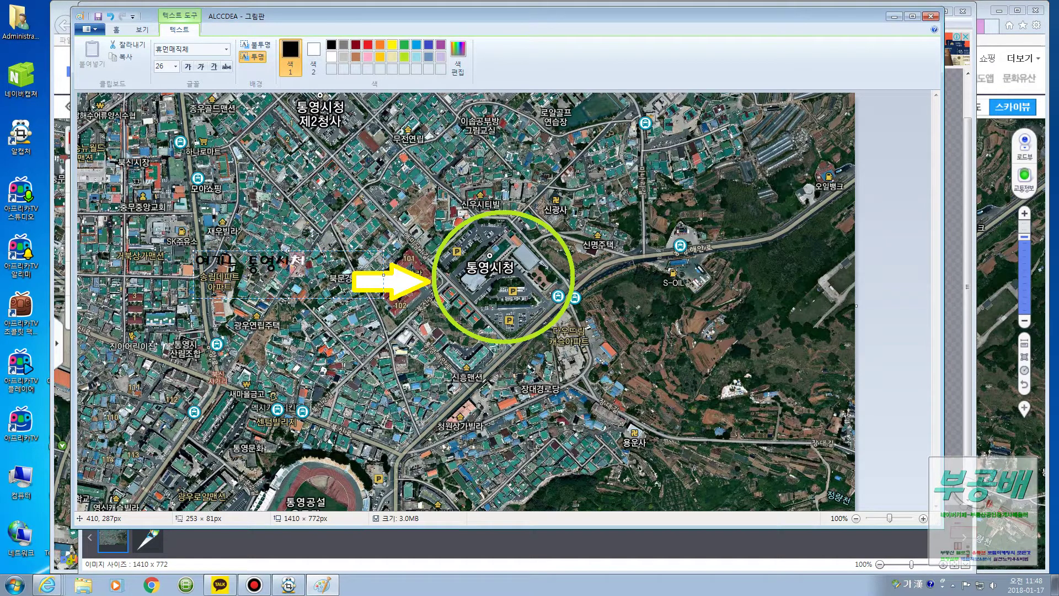
Color the word "통영시청" red and the word "여기는" lime green
{"action": "left_click_drag", "start_coordinate": [306, 264], "coordinate": [247, 264]}
{"action": "left_click", "coordinate": [368, 44]}
{"action": "key", "text": "Left"}
{"action": "key", "text": "Left"}
{"action": "key", "text": "shift+Left"}
{"action": "key", "text": "shift+Left"}
{"action": "key", "text": "shift+Left"}
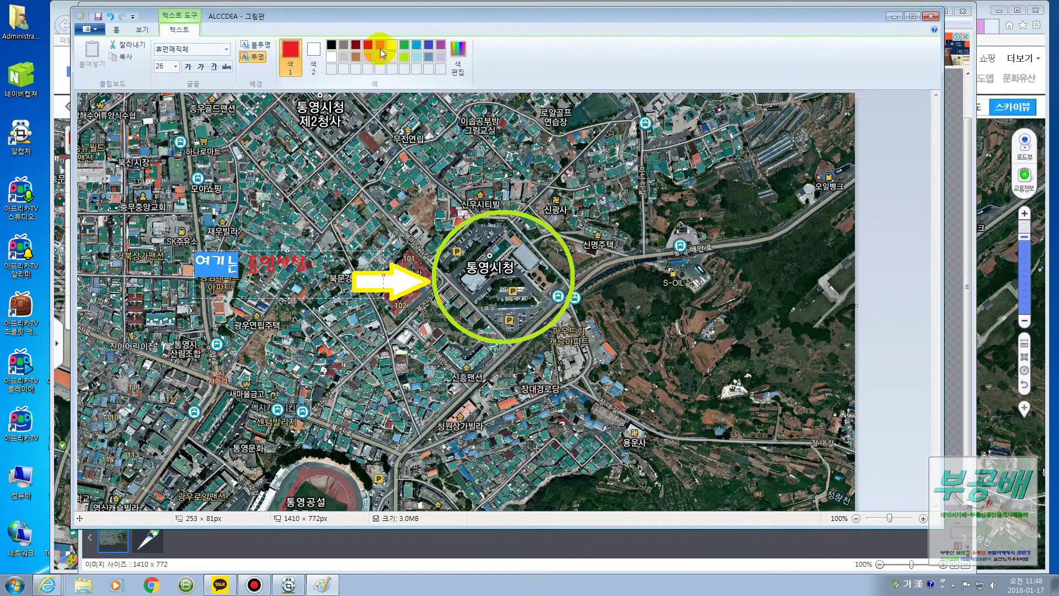
{"action": "left_click", "coordinate": [404, 57]}
{"action": "left_click", "coordinate": [404, 57]}
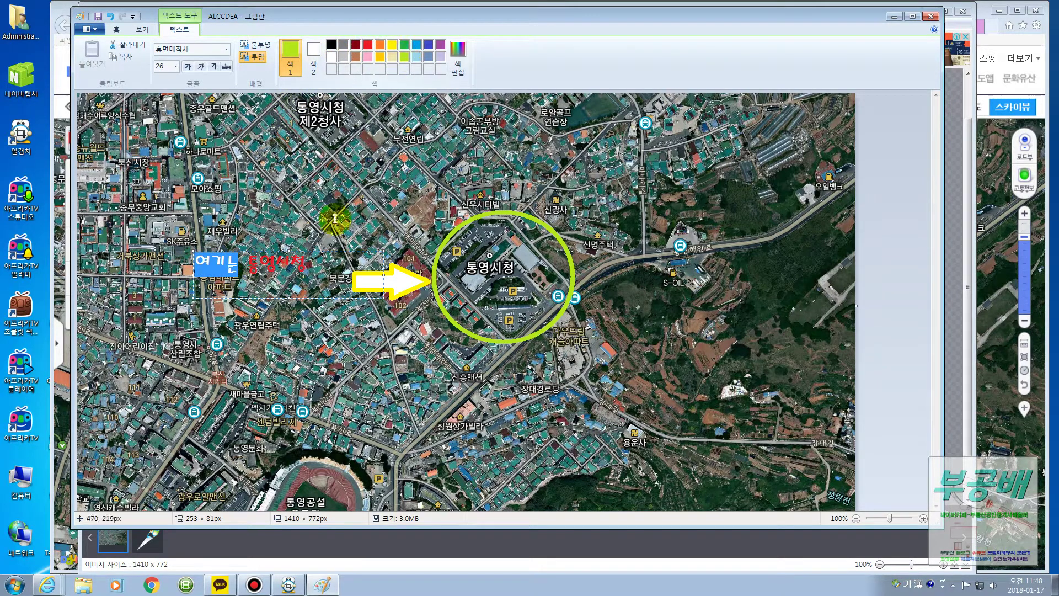
{"action": "left_click", "coordinate": [320, 269]}
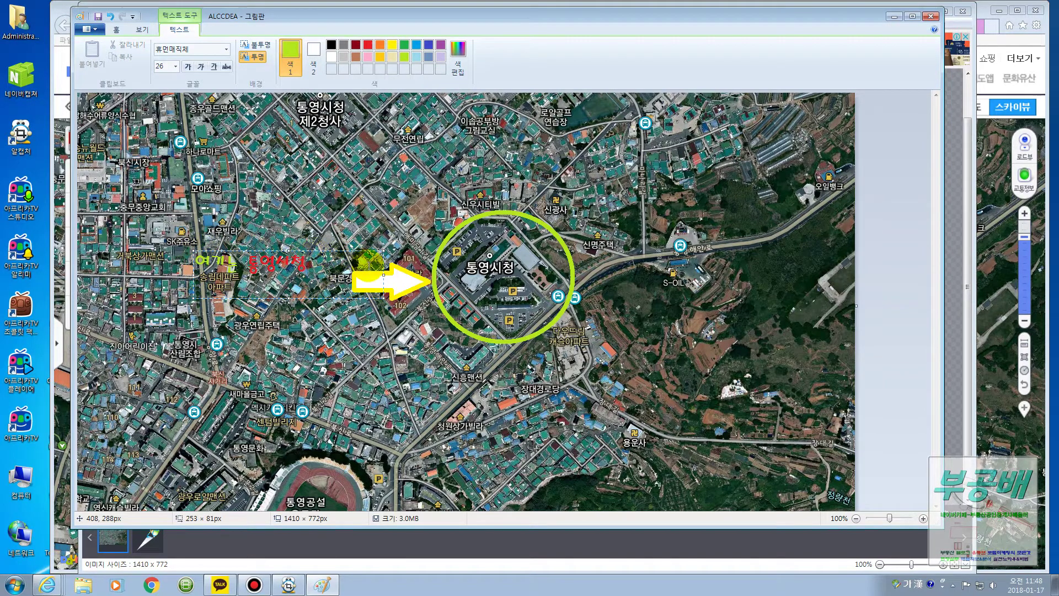
Change the font of only the word "여기는" to 휴먼옛체
{"action": "left_click_drag", "start_coordinate": [320, 266], "coordinate": [173, 259]}
{"action": "left_click", "coordinate": [214, 266]}
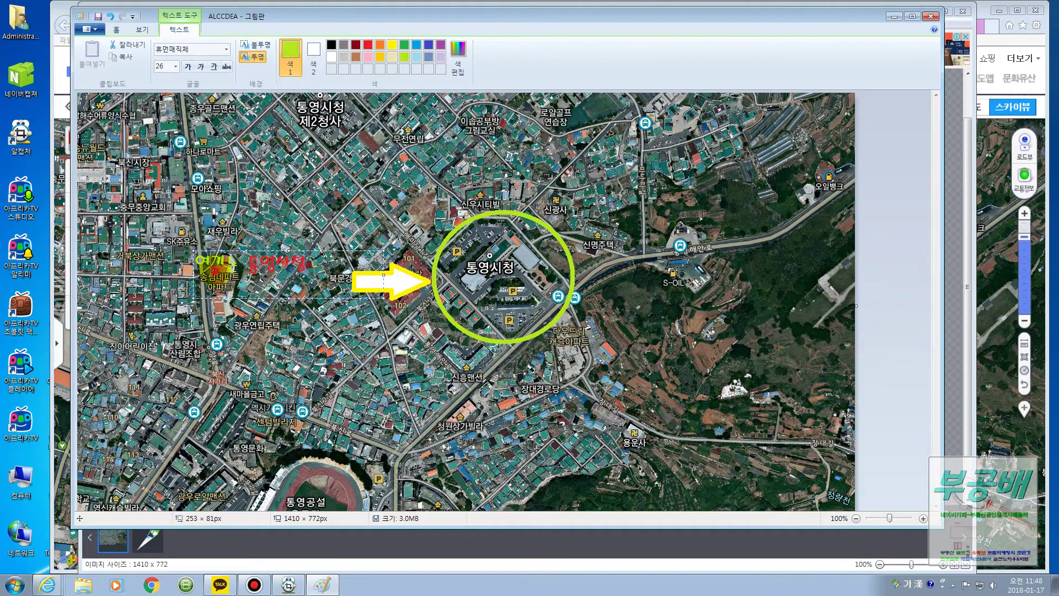
{"action": "left_click_drag", "start_coordinate": [236, 263], "coordinate": [188, 264]}
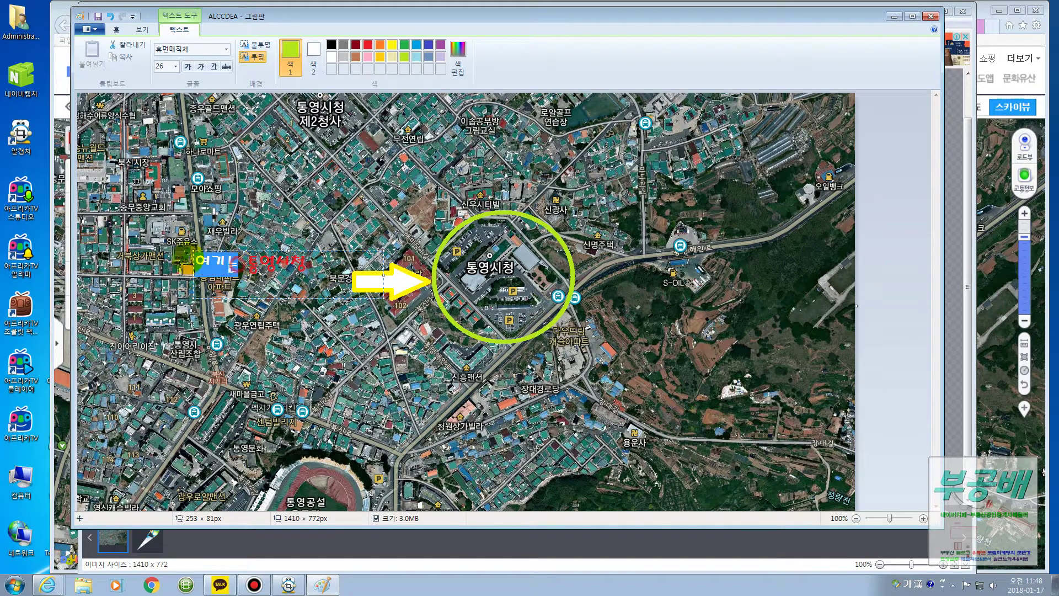
{"action": "left_click", "coordinate": [226, 50]}
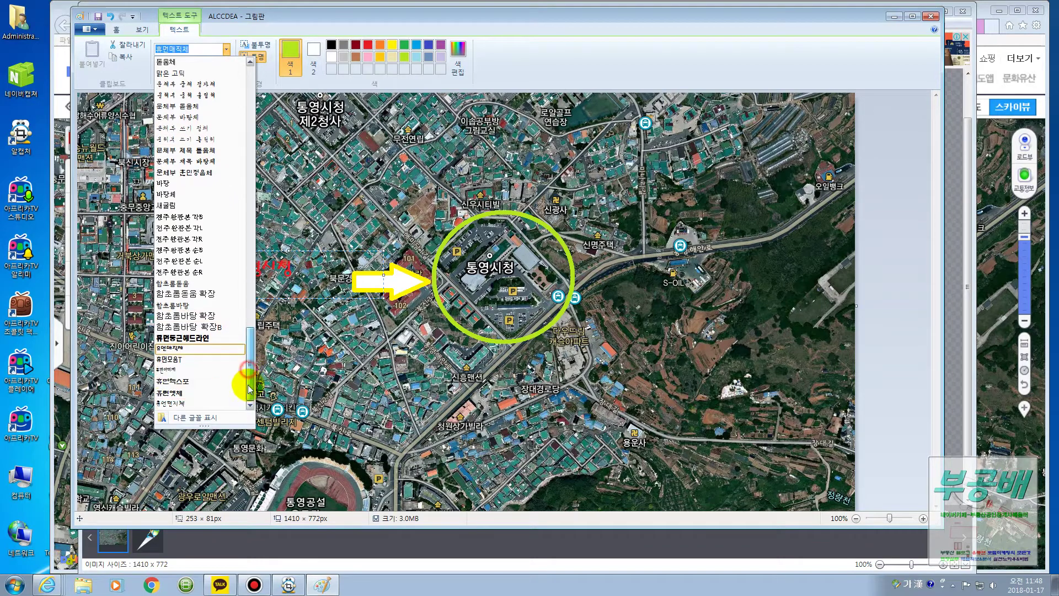
{"action": "left_click", "coordinate": [194, 393]}
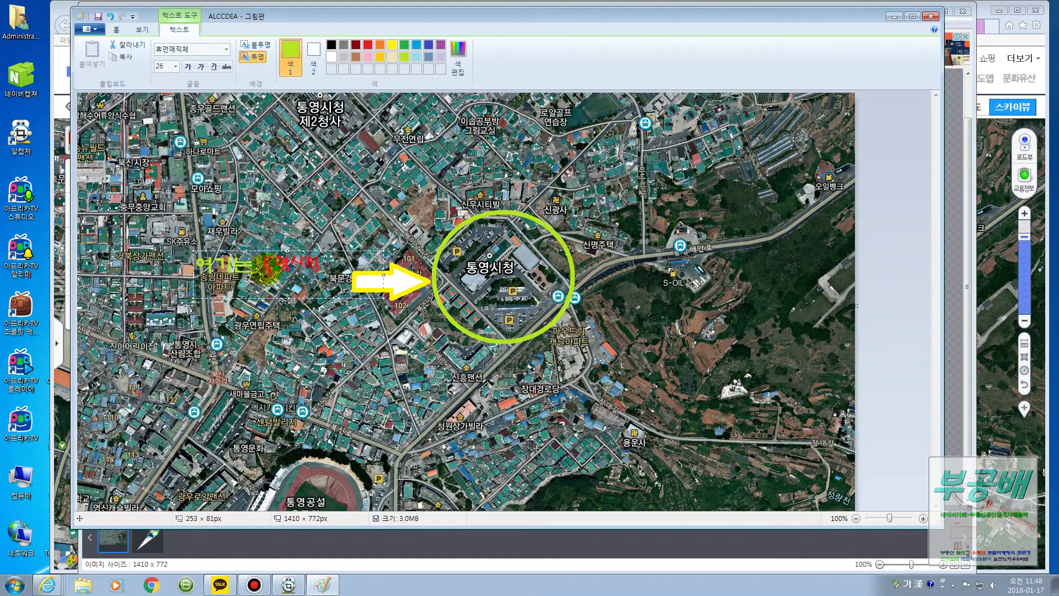
Try the font 함초롬바탕 확장 on the word "통영시청" and set it back to 휴먼매직체
{"action": "left_click_drag", "start_coordinate": [263, 263], "coordinate": [326, 263]}
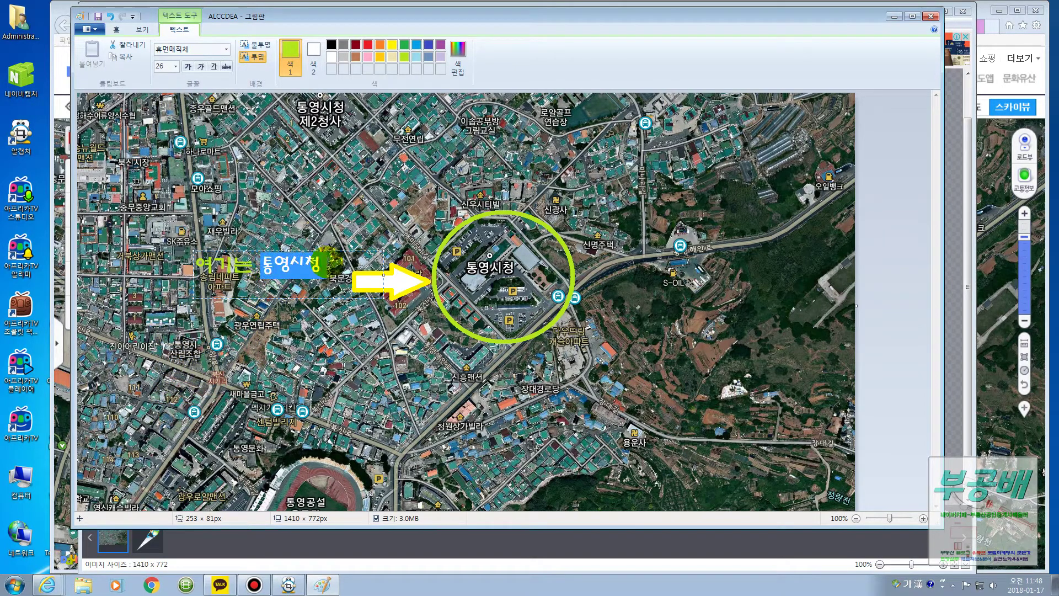
{"action": "left_click", "coordinate": [197, 52]}
{"action": "left_click", "coordinate": [227, 51]}
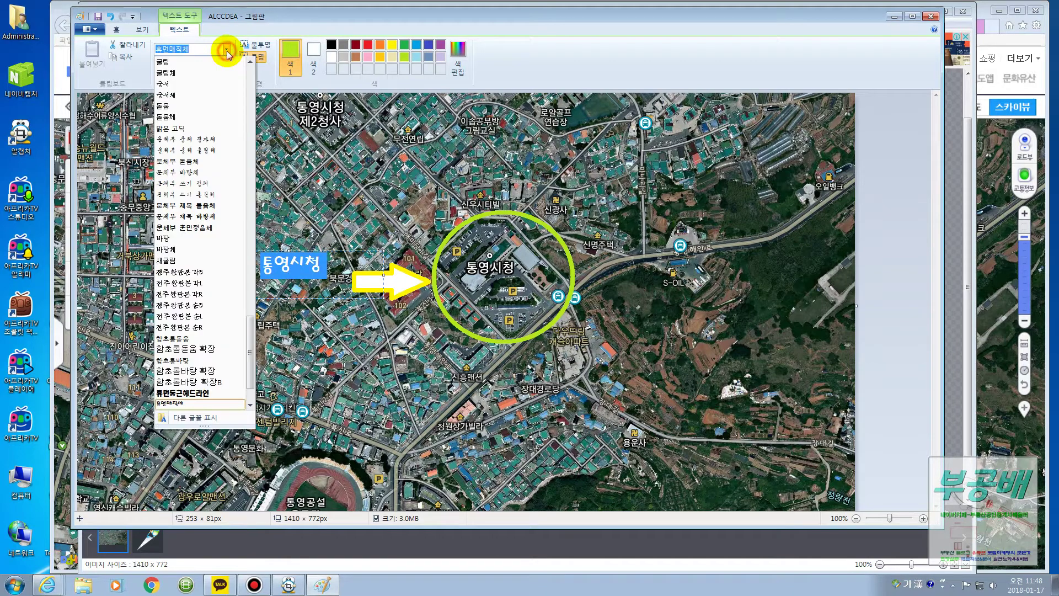
{"action": "left_click", "coordinate": [194, 371]}
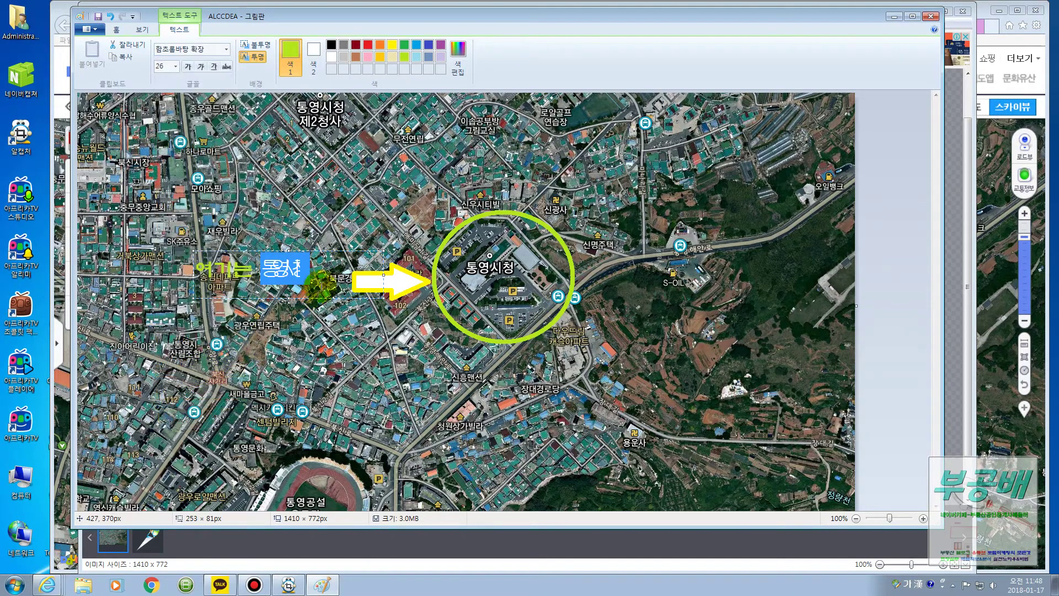
{"action": "left_click", "coordinate": [227, 54]}
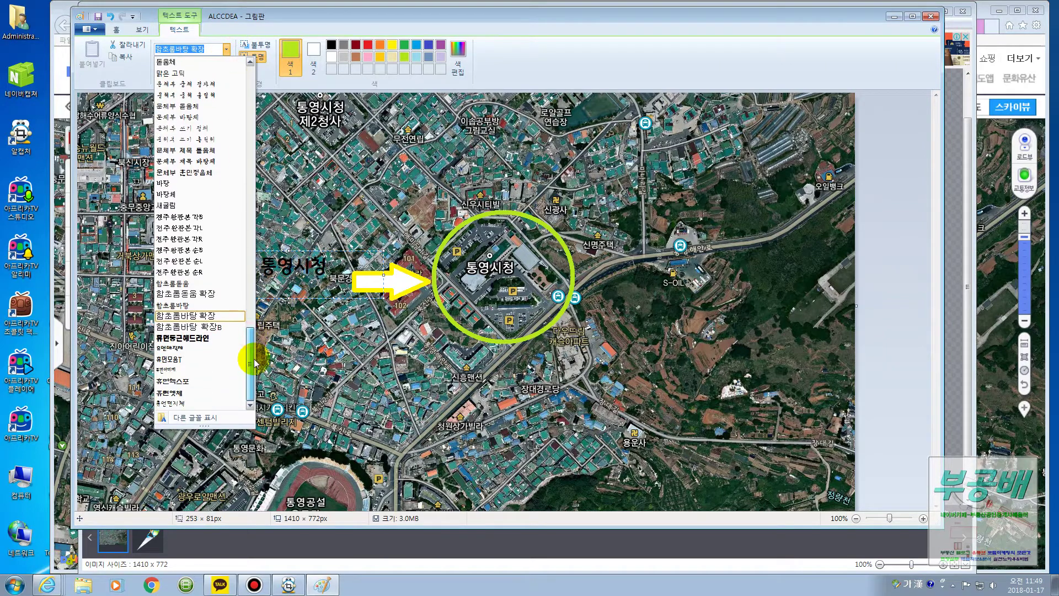
{"action": "left_click", "coordinate": [171, 348]}
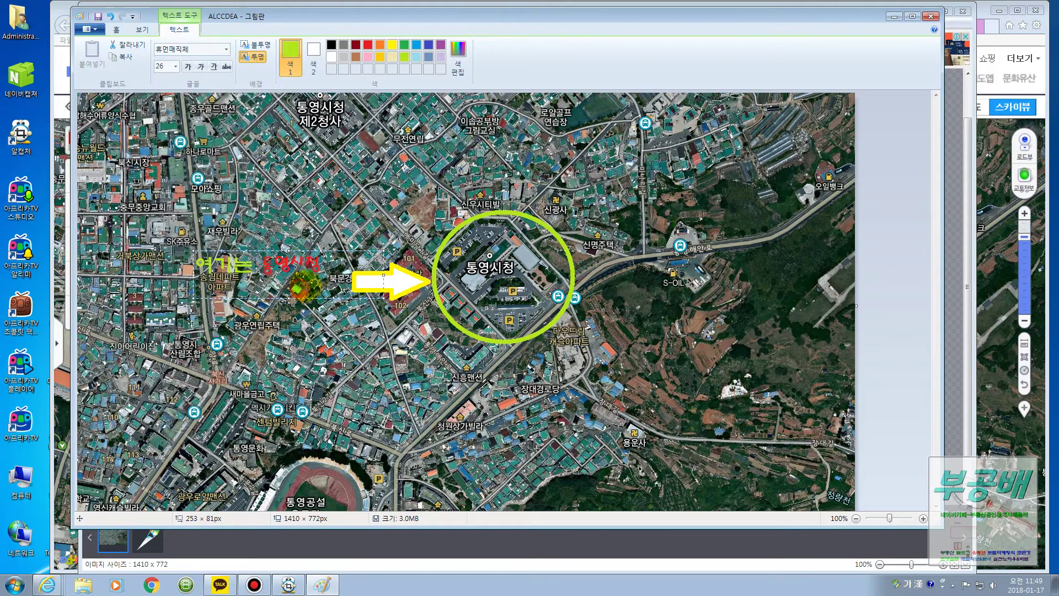
Shrink the label's text box around its text to about 263 × 67 px
{"action": "left_click_drag", "start_coordinate": [320, 266], "coordinate": [196, 266]}
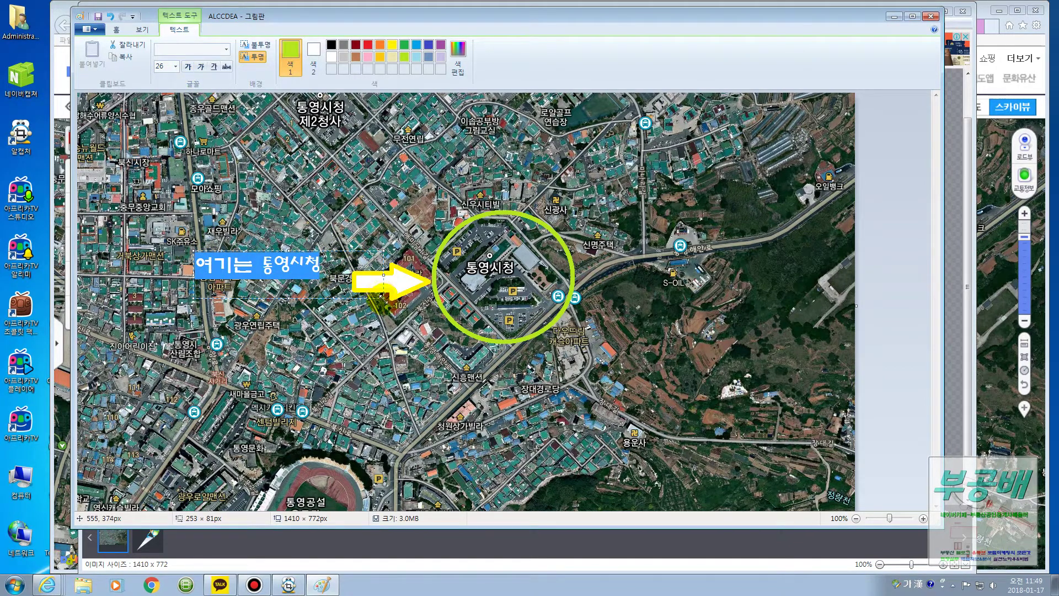
{"action": "left_click_drag", "start_coordinate": [383, 299], "coordinate": [335, 284]}
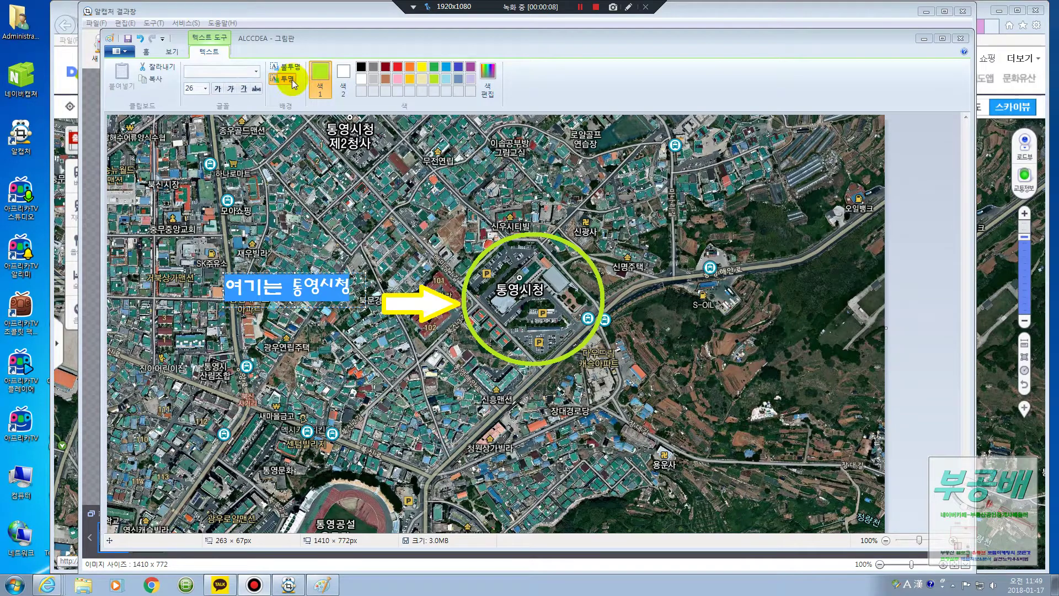
{"action": "left_click", "coordinate": [348, 293]}
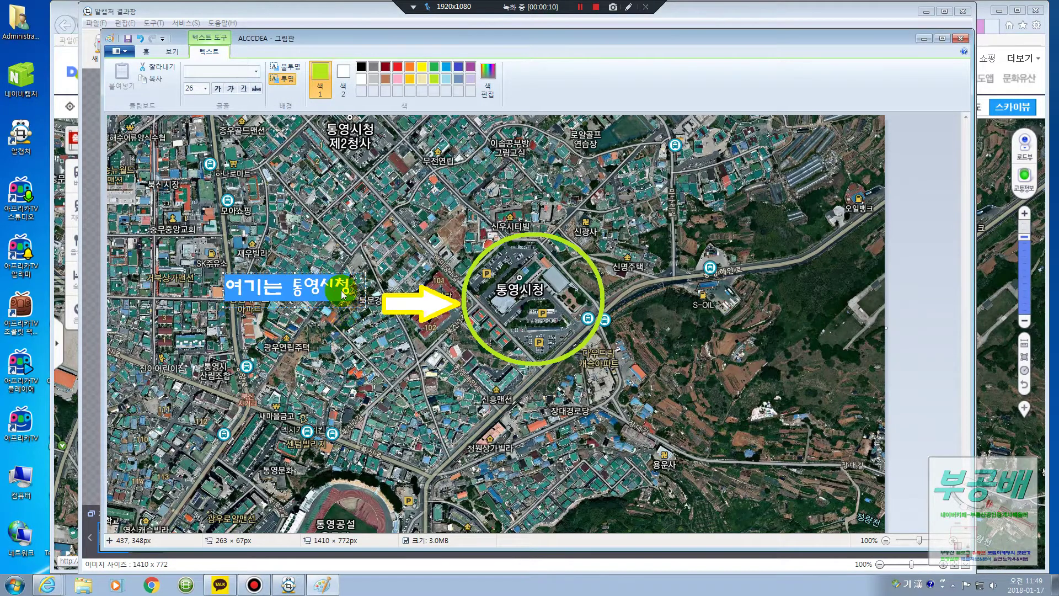
{"action": "left_click", "coordinate": [344, 293]}
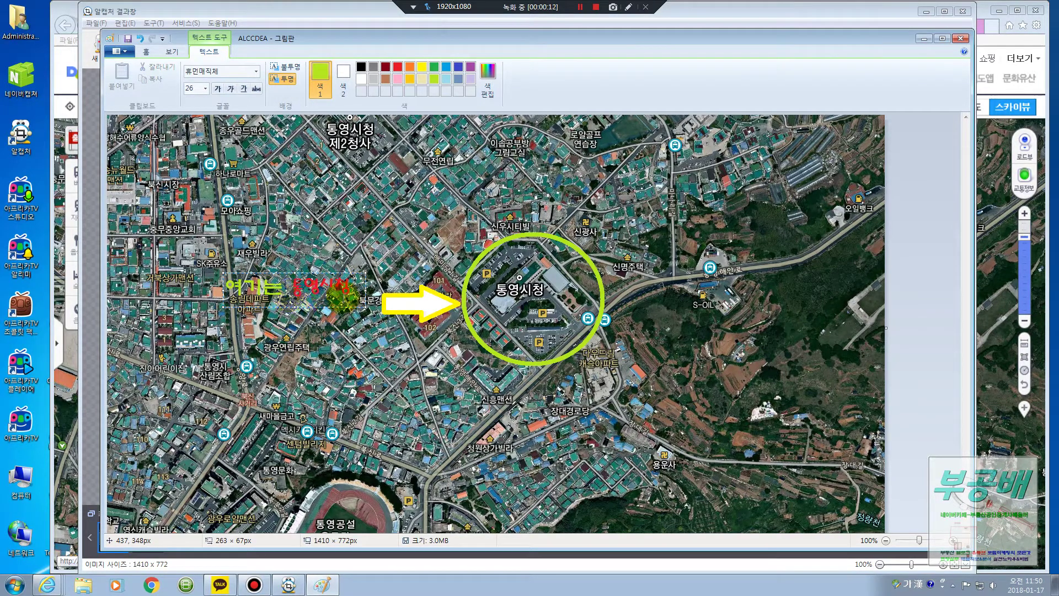
{"action": "mouse_move", "coordinate": [351, 287]}
{"action": "left_mouse_down"}
{"action": "mouse_move", "coordinate": [221, 288]}
{"action": "mouse_move", "coordinate": [355, 283]}
{"action": "left_mouse_up"}
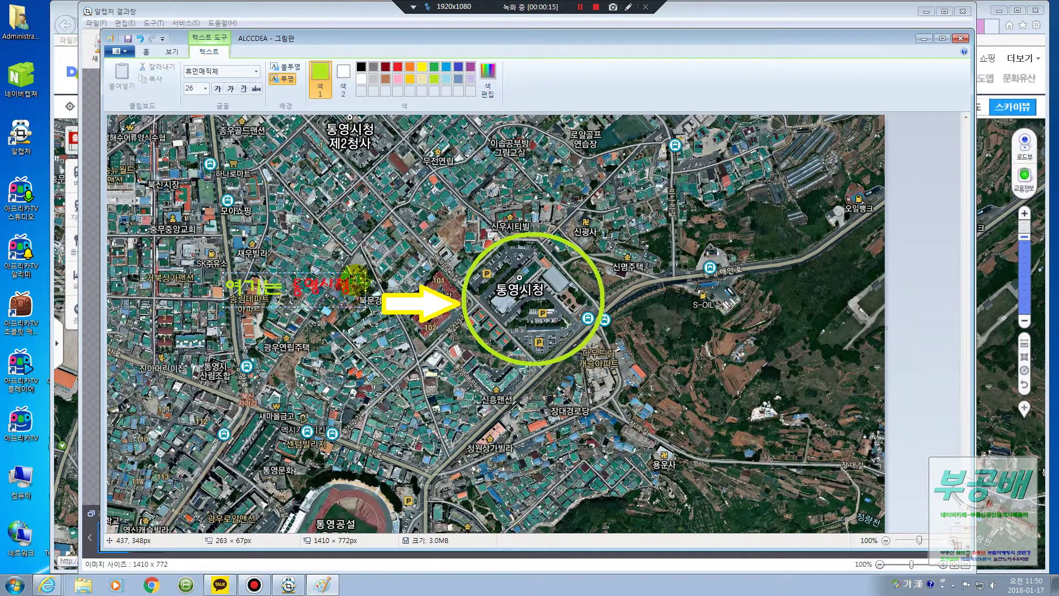
Give the label an opaque light turquoise background and shrink its text box to about 248 × 60 px
{"action": "left_click", "coordinate": [286, 66]}
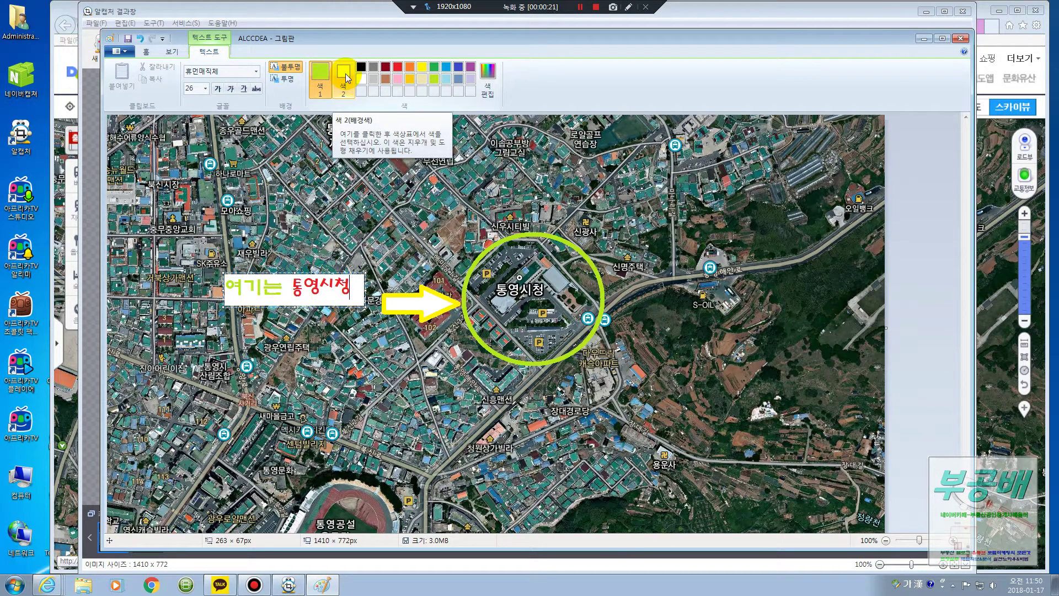
{"action": "left_click", "coordinate": [344, 76]}
{"action": "left_click", "coordinate": [361, 79]}
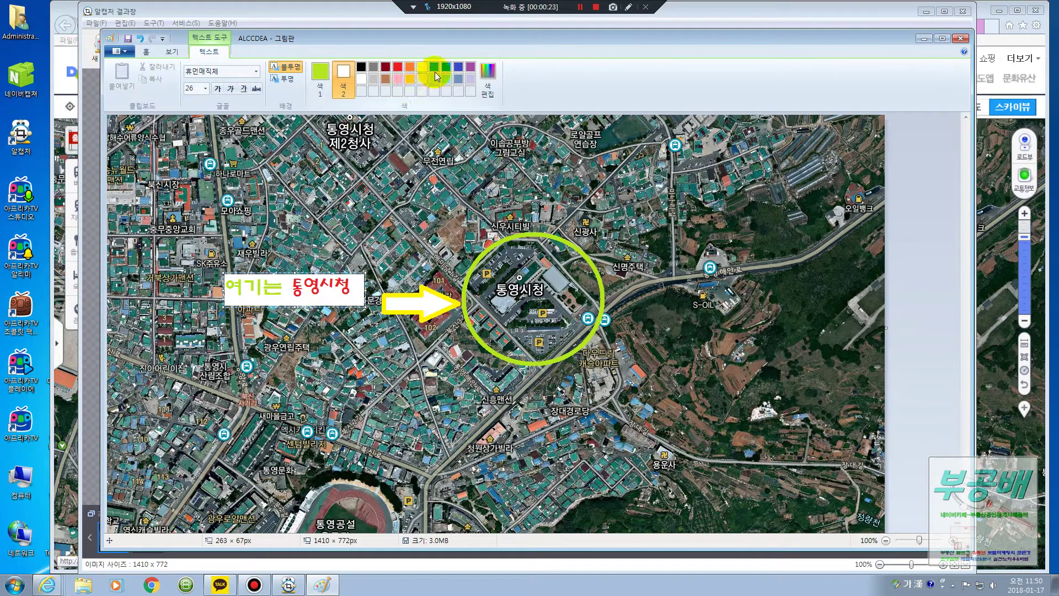
{"action": "left_click", "coordinate": [447, 68]}
{"action": "left_click", "coordinate": [446, 78]}
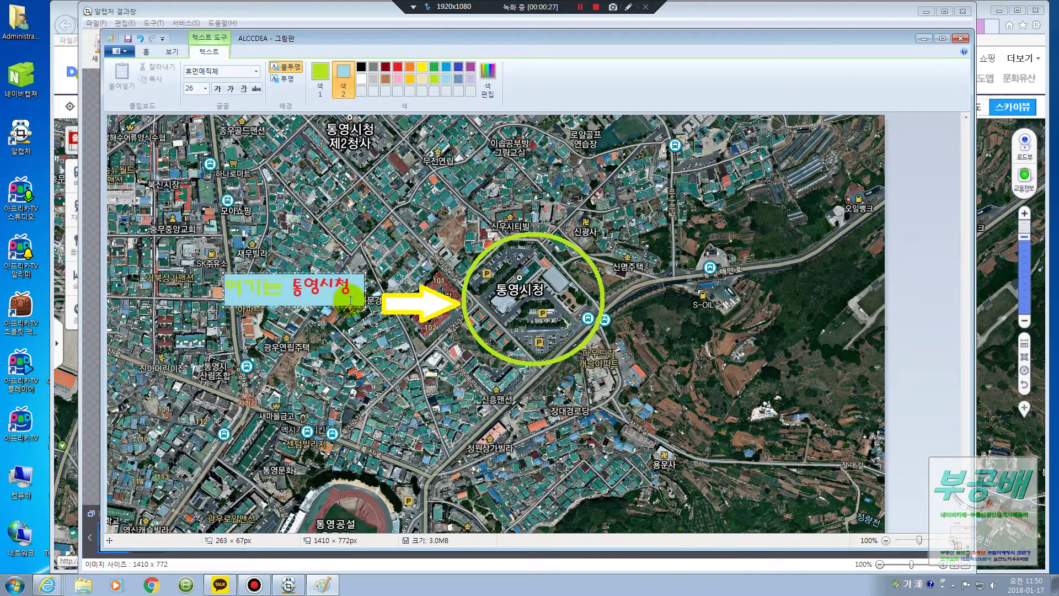
{"action": "mouse_move", "coordinate": [364, 305]}
{"action": "left_mouse_down"}
{"action": "mouse_move", "coordinate": [409, 349]}
{"action": "mouse_move", "coordinate": [356, 302]}
{"action": "left_mouse_up"}
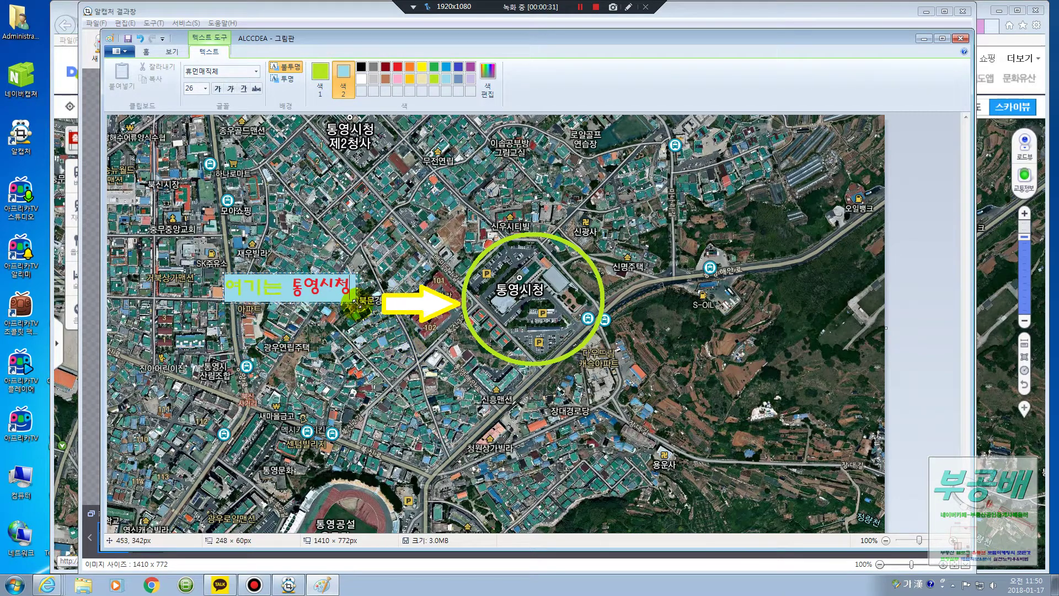
Change the label's background to opaque white, and move and finalize it directly beside the arrow's tail
{"action": "left_click", "coordinate": [288, 79]}
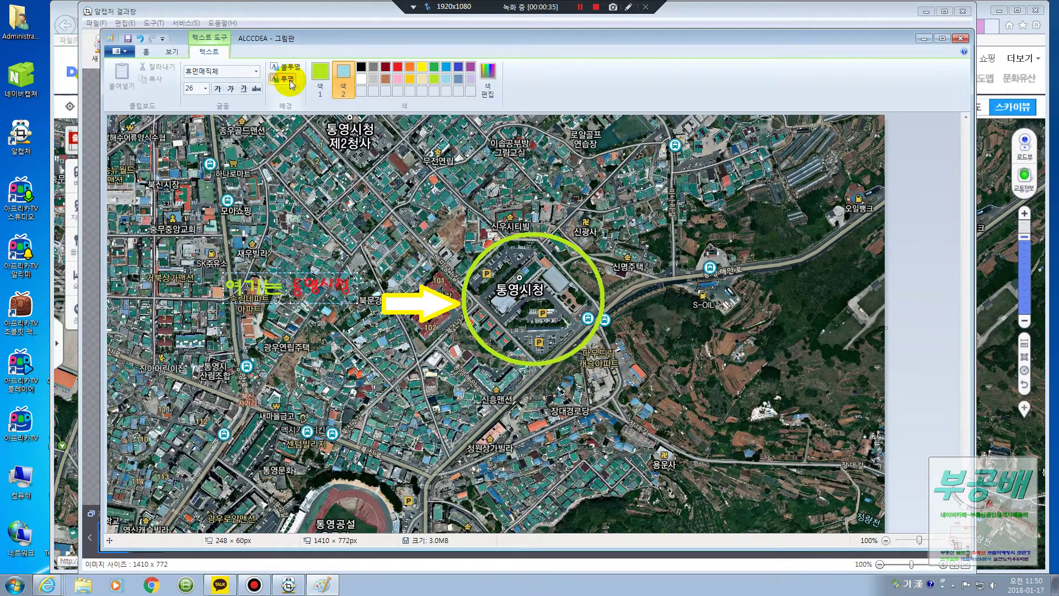
{"action": "left_click", "coordinate": [285, 67]}
{"action": "left_click", "coordinate": [361, 79]}
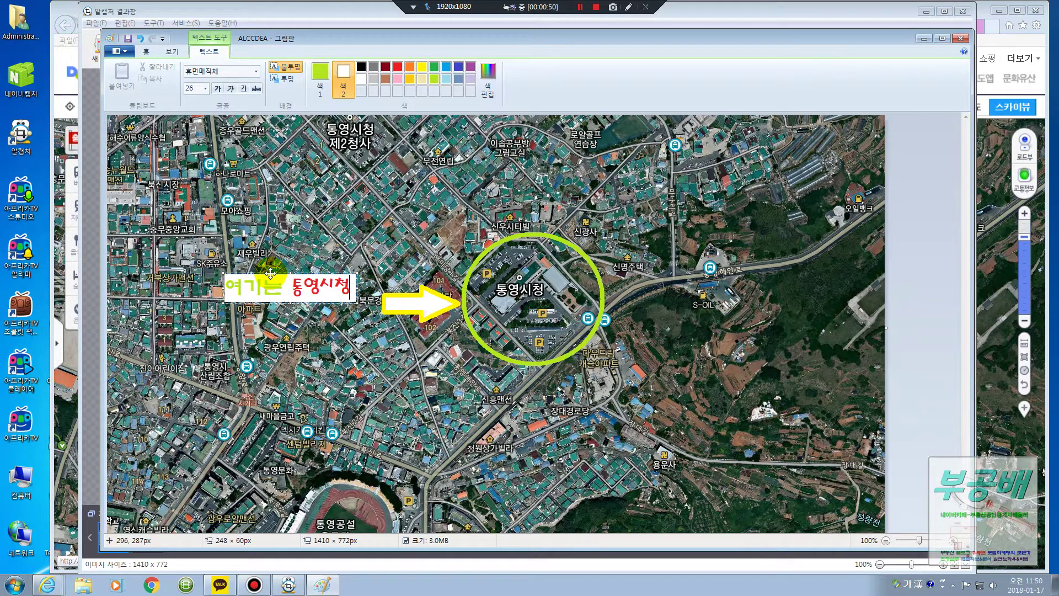
{"action": "left_click_drag", "start_coordinate": [271, 272], "coordinate": [287, 288]}
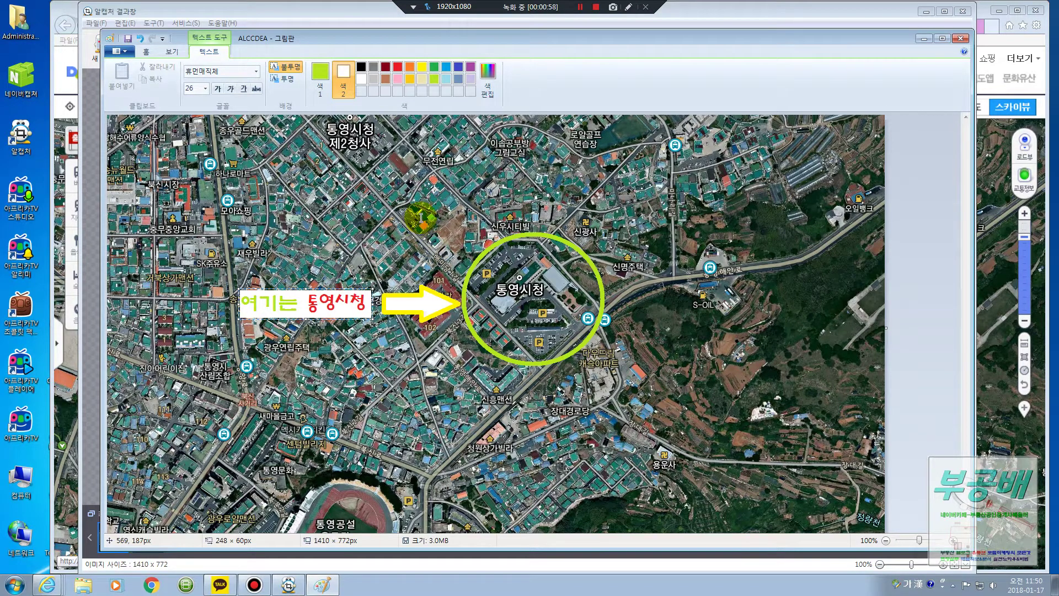
{"action": "left_click", "coordinate": [422, 217]}
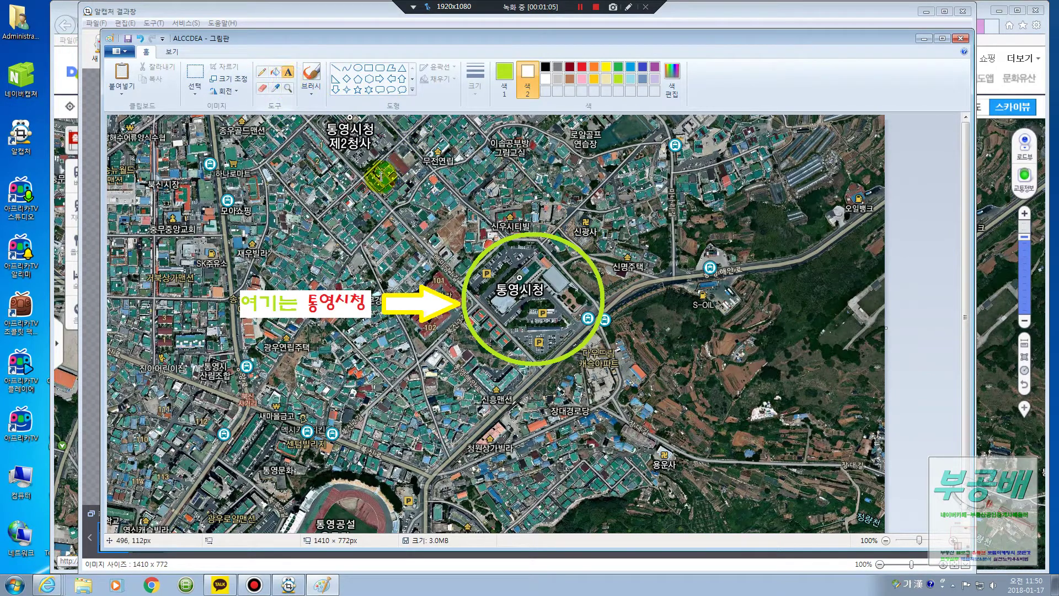
Add a text box about 358 × 91 px northeast of the green circle and enter "면적은 200평" in the font 돋움
{"action": "left_click_drag", "start_coordinate": [619, 191], "coordinate": [818, 242]}
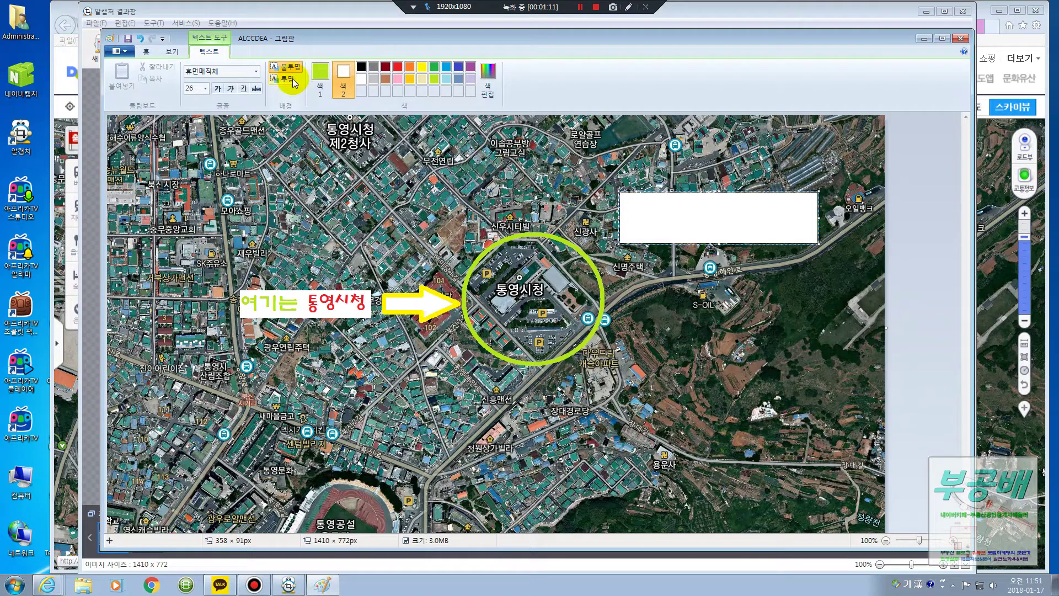
{"action": "left_click", "coordinate": [256, 71]}
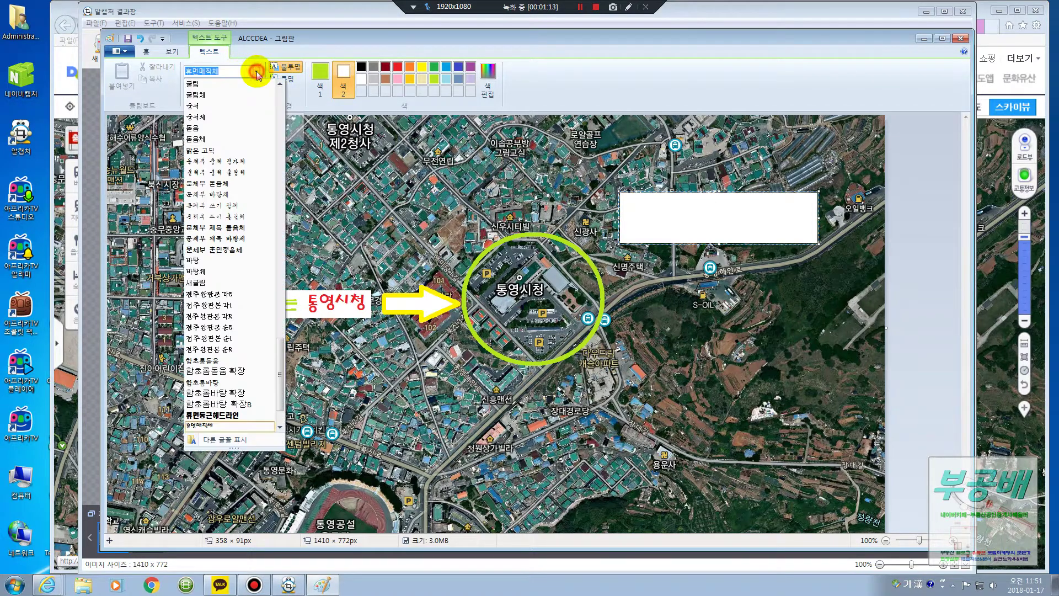
{"action": "left_click", "coordinate": [210, 129]}
{"action": "left_click", "coordinate": [638, 210]}
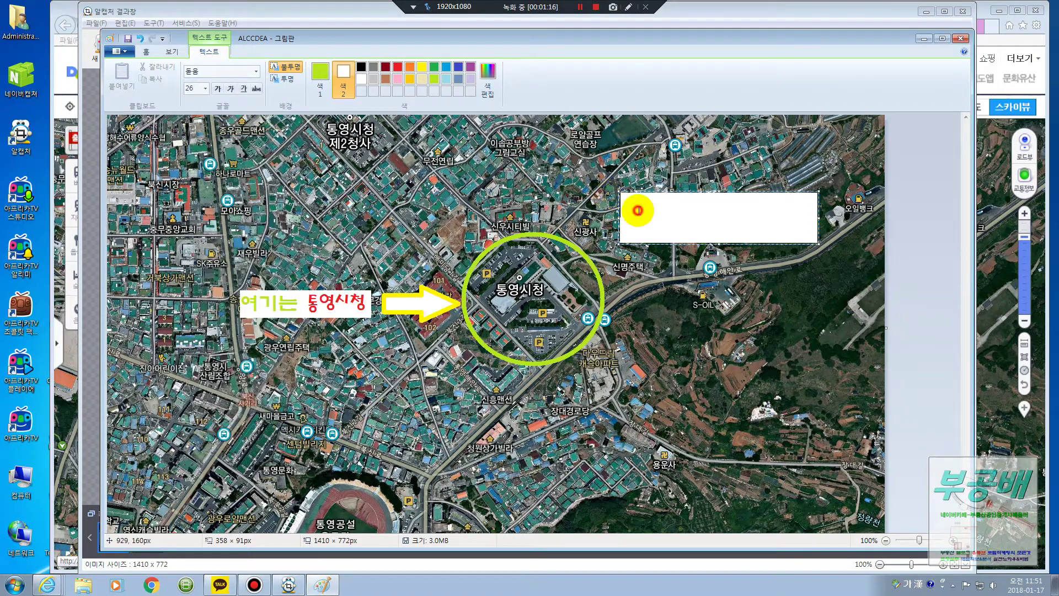
{"action": "type", "text": "면적ㅇ"}
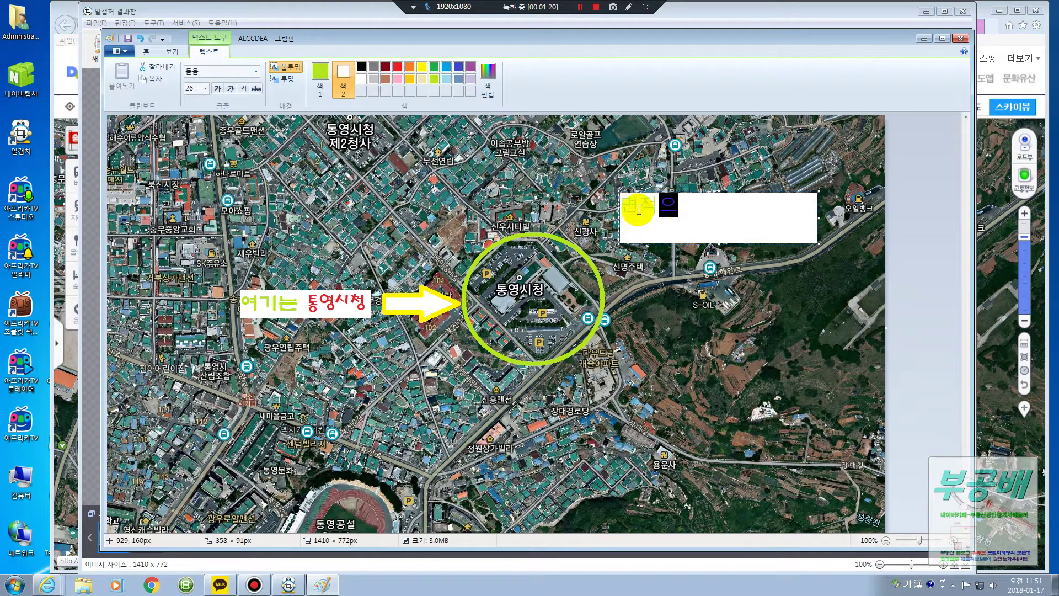
{"action": "type", "text": "은 200평"}
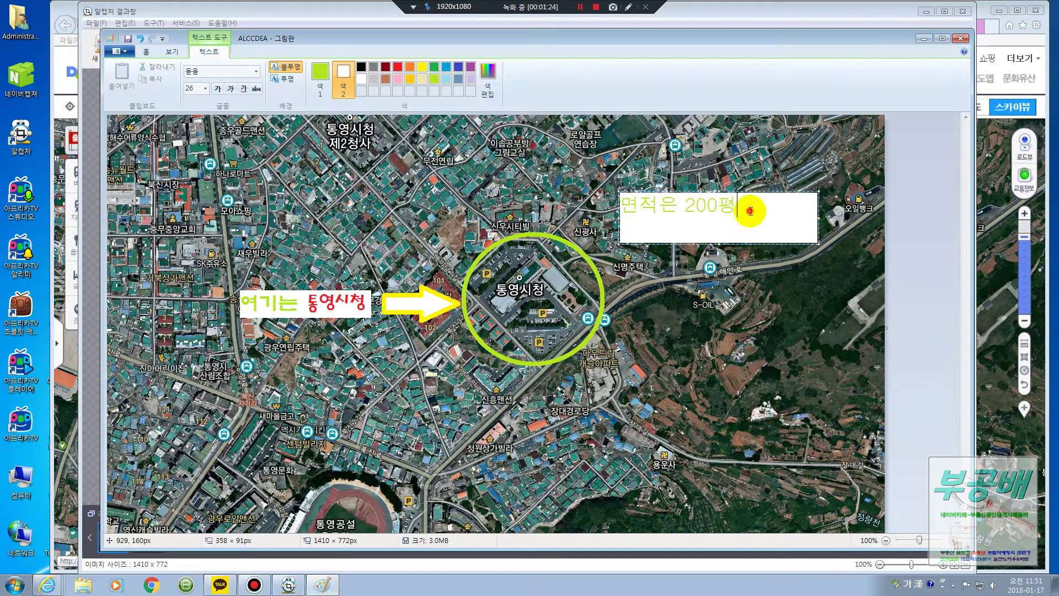
Change the "면적은 200평" label's font to 휴먼둥근헤드라인 at size 36
{"action": "left_click_drag", "start_coordinate": [750, 217], "coordinate": [626, 210]}
{"action": "left_click", "coordinate": [256, 71]}
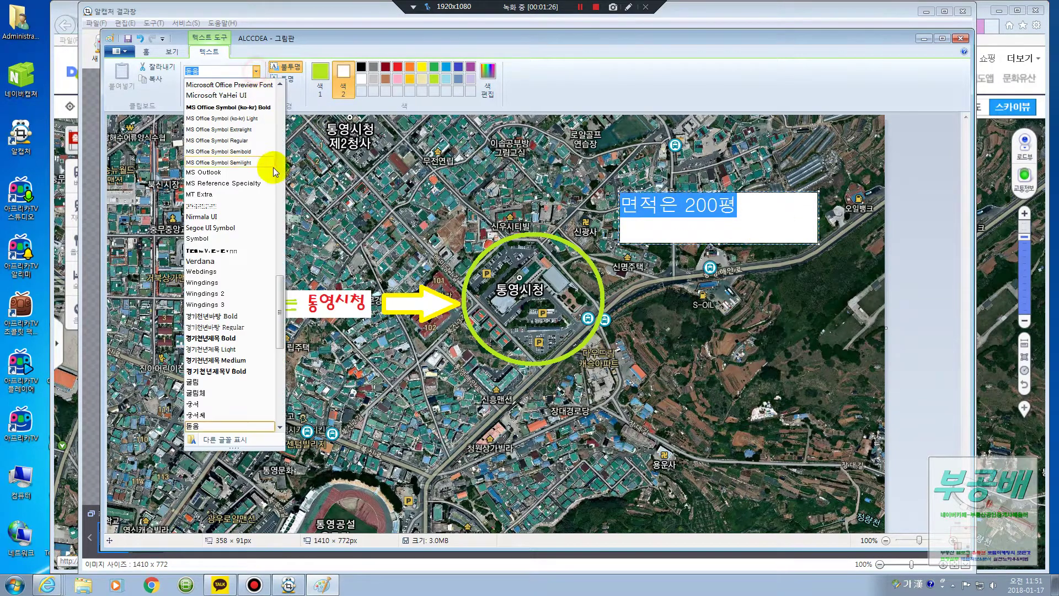
{"action": "scroll", "coordinate": [283, 314], "scroll_direction": "down", "scroll_amount": 1}
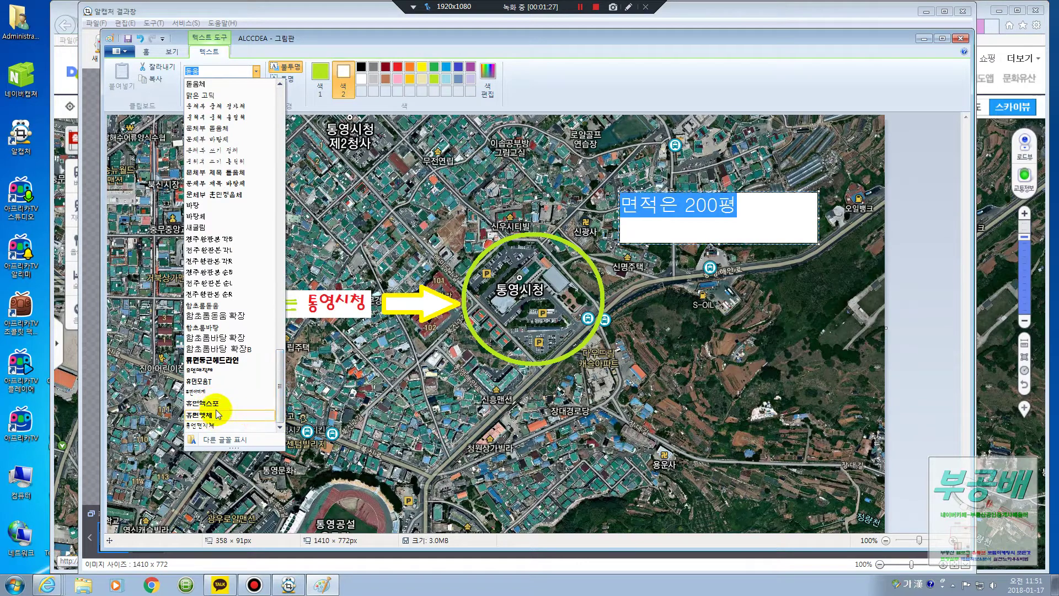
{"action": "left_click", "coordinate": [217, 362]}
{"action": "left_click", "coordinate": [747, 216]}
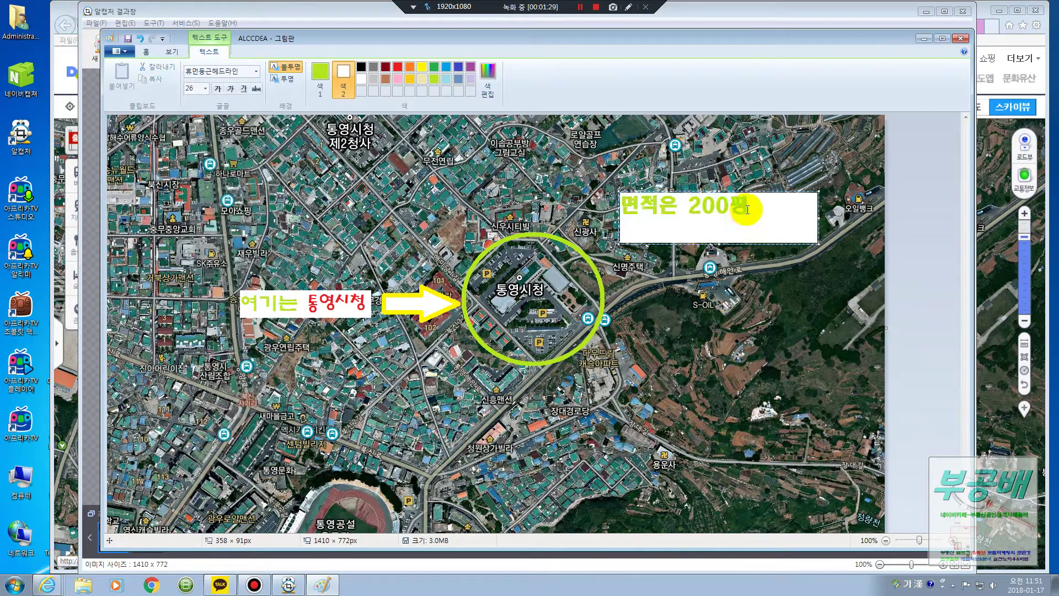
{"action": "left_click_drag", "start_coordinate": [749, 215], "coordinate": [603, 205]}
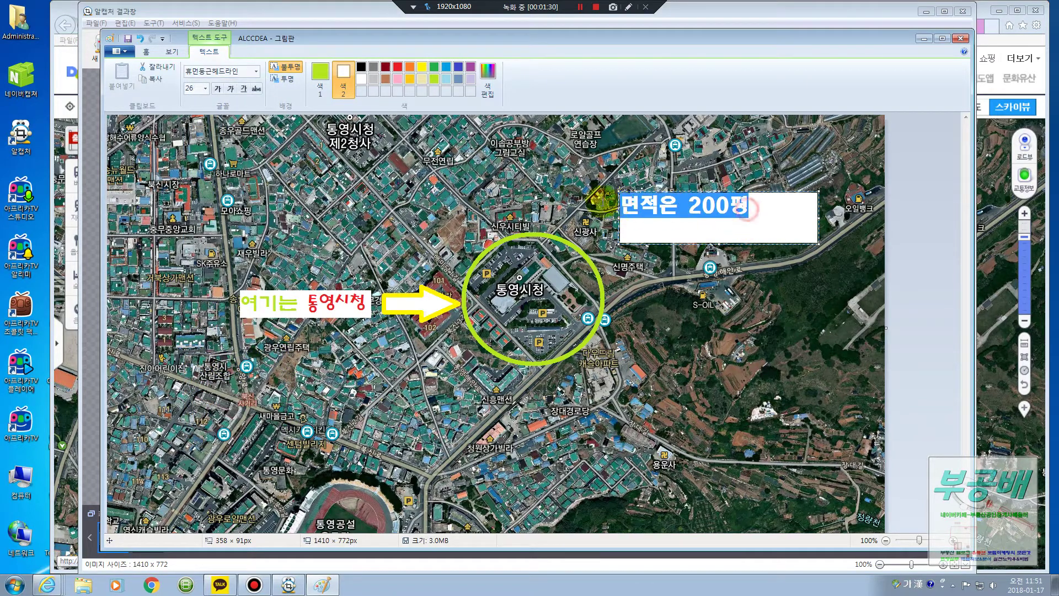
{"action": "left_click", "coordinate": [206, 88]}
{"action": "left_click", "coordinate": [190, 237]}
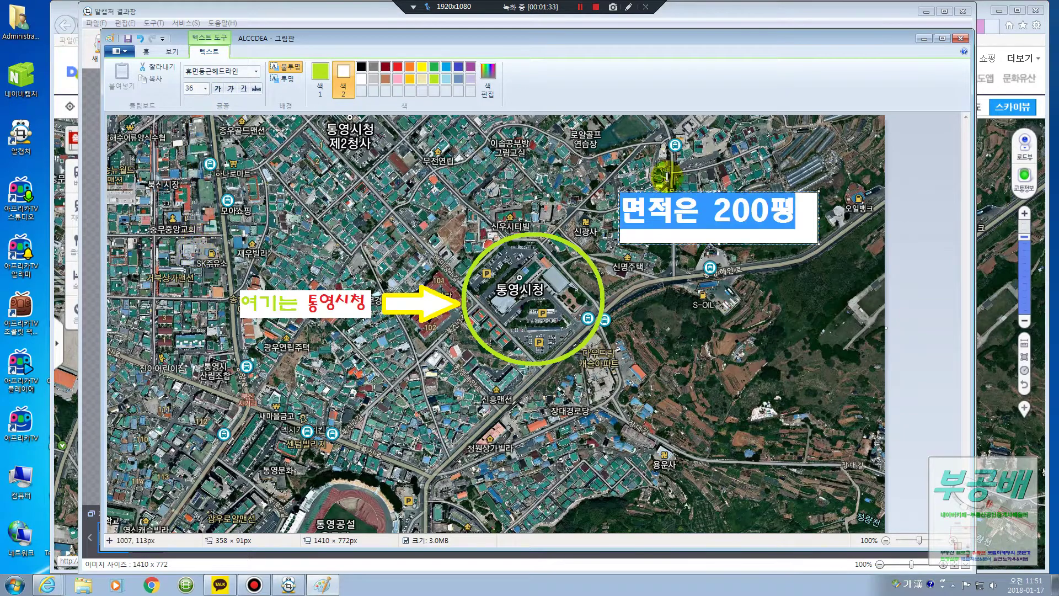
{"action": "left_click", "coordinate": [786, 223]}
{"action": "left_click_drag", "start_coordinate": [797, 220], "coordinate": [618, 206]}
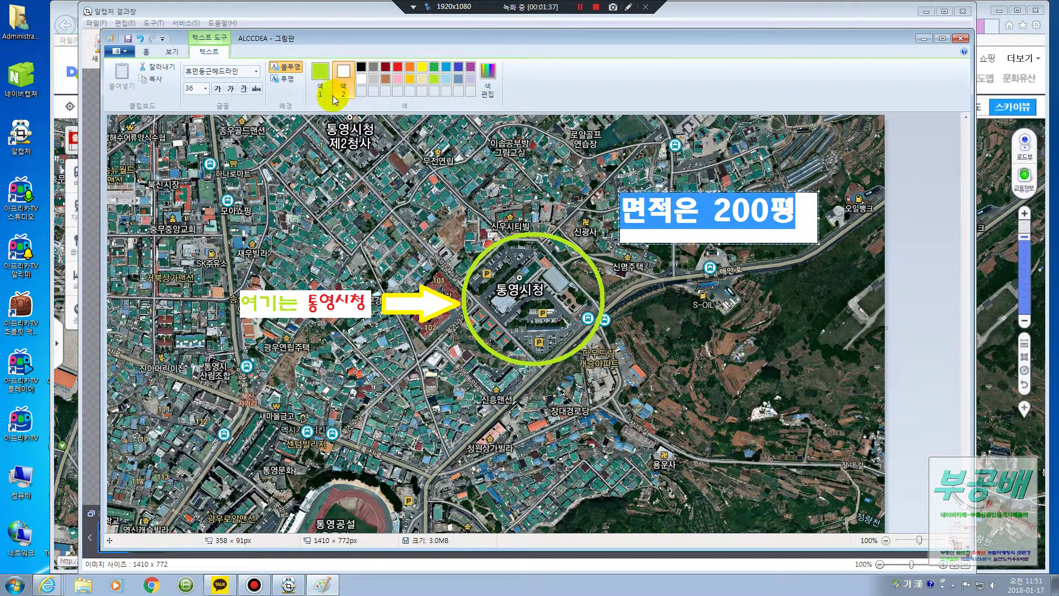
Shrink the "면적은 200평" label's text box around its text to about 331 × 77 px
{"action": "left_click_drag", "start_coordinate": [817, 243], "coordinate": [777, 227]}
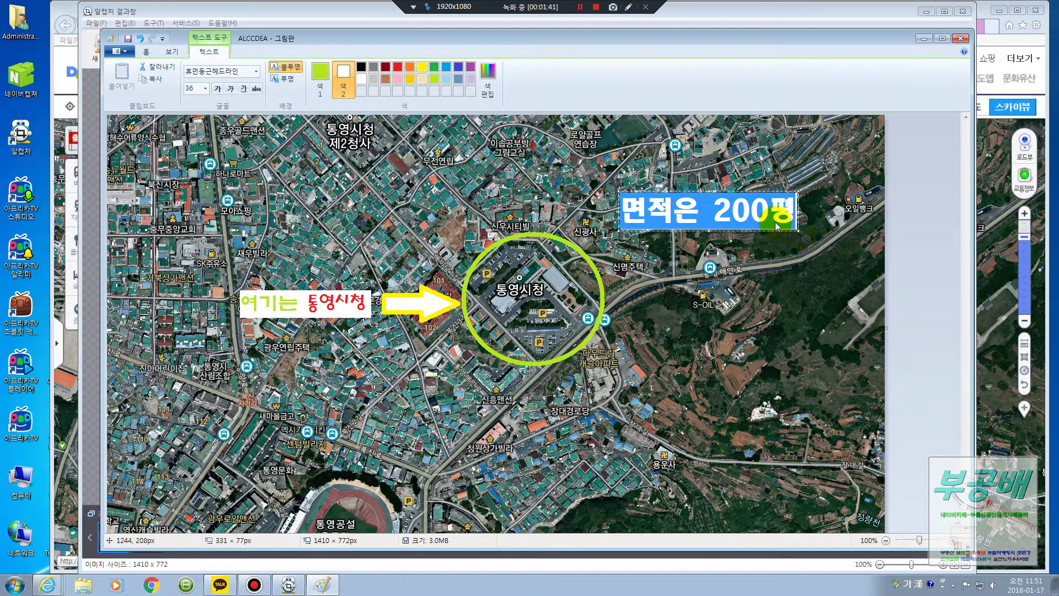
{"action": "left_click", "coordinate": [717, 208]}
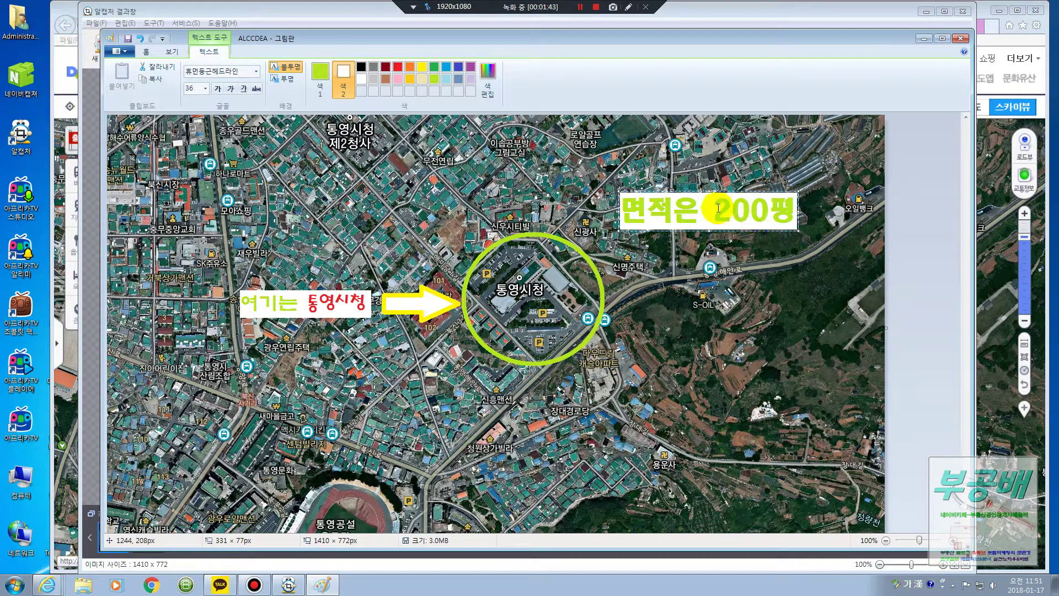
{"action": "left_click", "coordinate": [672, 209]}
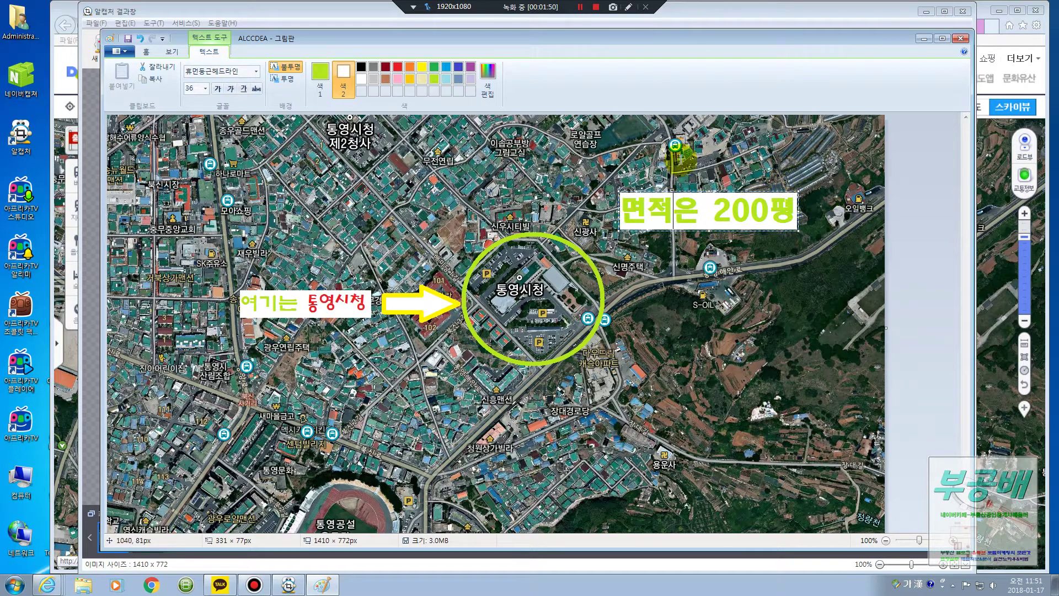
Color the word "면적은" in the new label turquoise blue
{"action": "left_click_drag", "start_coordinate": [700, 212], "coordinate": [623, 219]}
{"action": "left_click", "coordinate": [326, 88]}
{"action": "left_click", "coordinate": [343, 83]}
{"action": "left_click", "coordinate": [694, 215]}
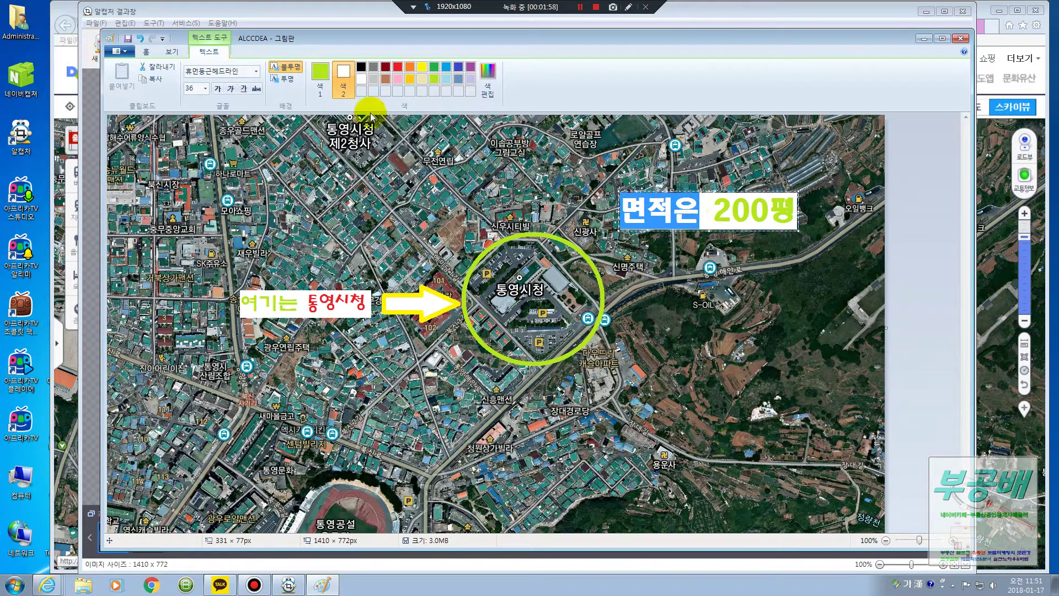
{"action": "left_click", "coordinate": [325, 90]}
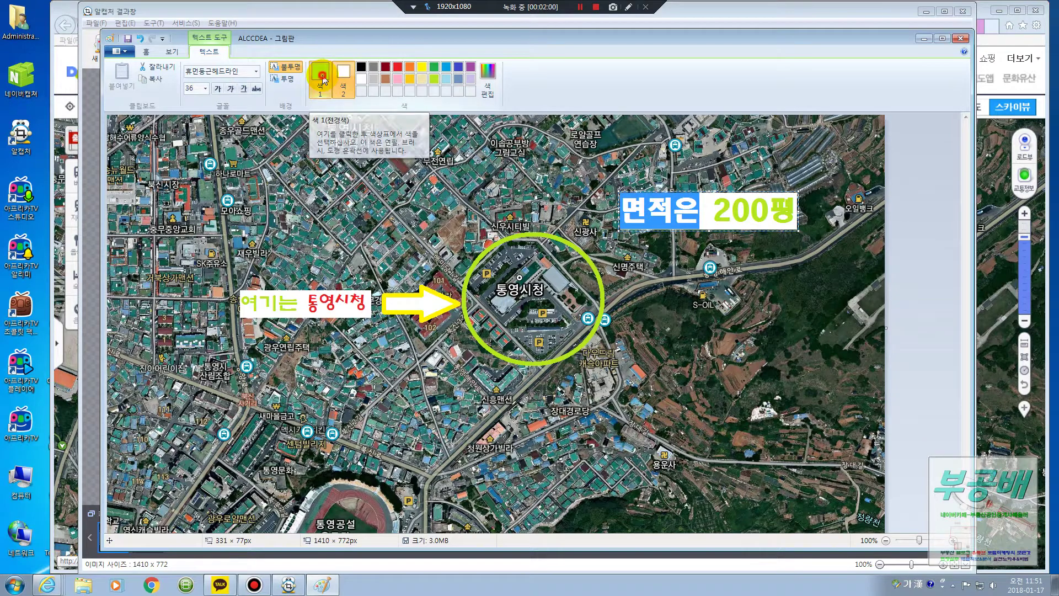
{"action": "left_click", "coordinate": [448, 70]}
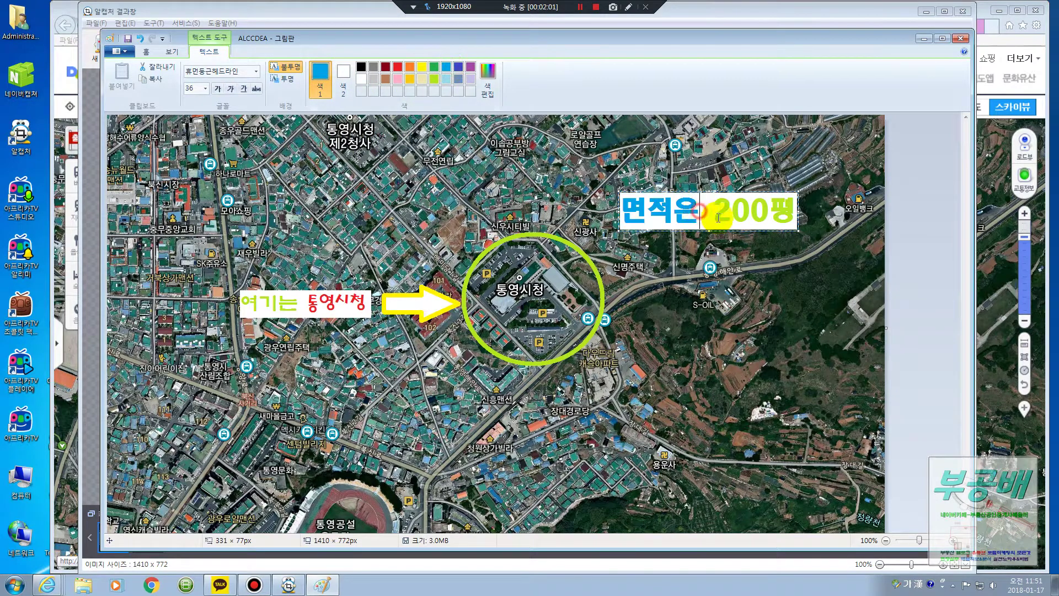
Color "200평" red and trim the label's text box to about 331 × 74 px
{"action": "left_click_drag", "start_coordinate": [713, 213], "coordinate": [795, 213]}
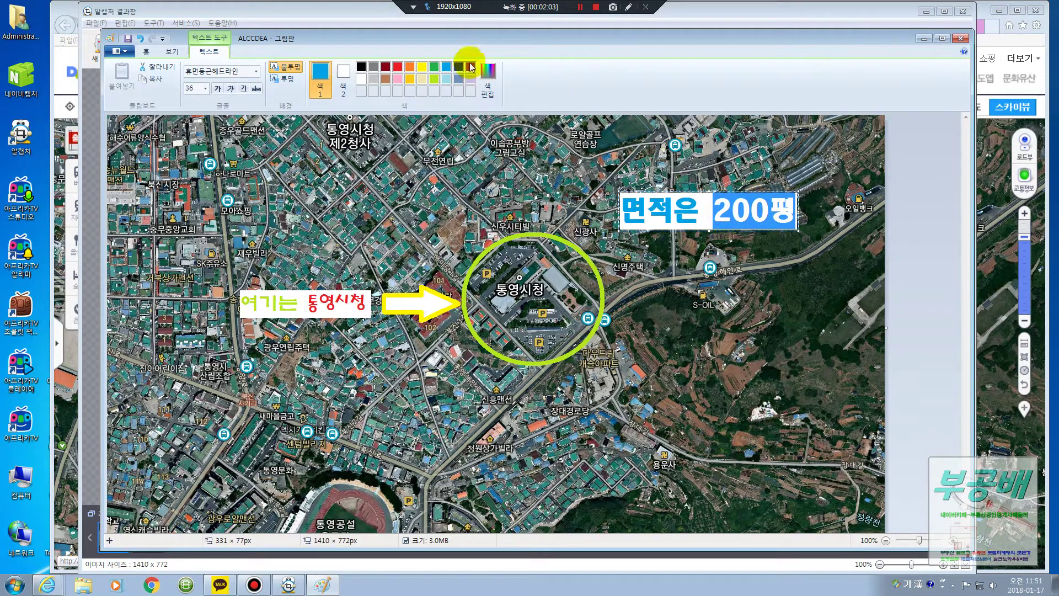
{"action": "left_click", "coordinate": [398, 66]}
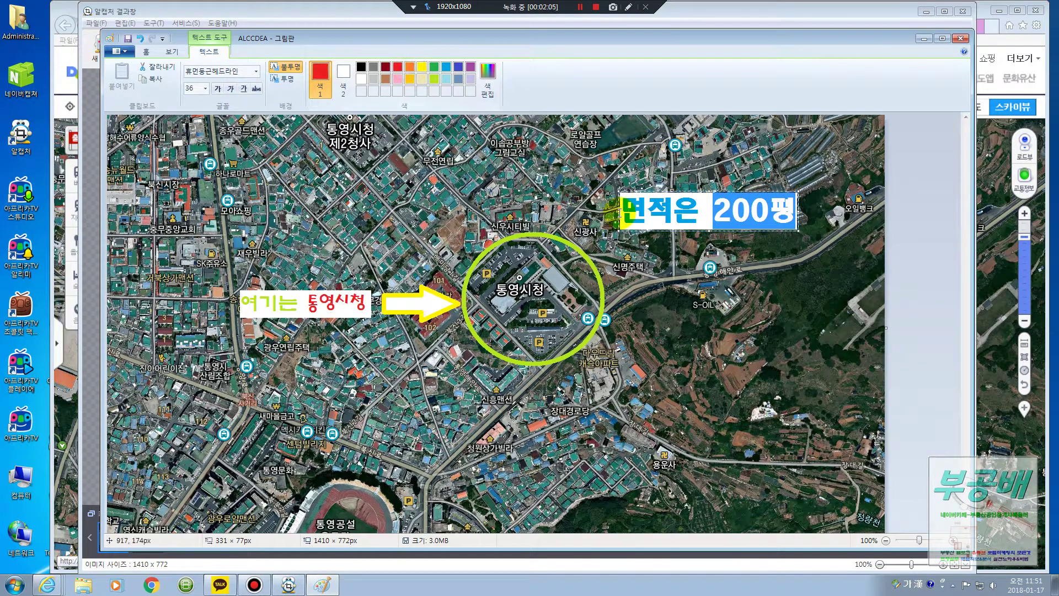
{"action": "left_click", "coordinate": [702, 211]}
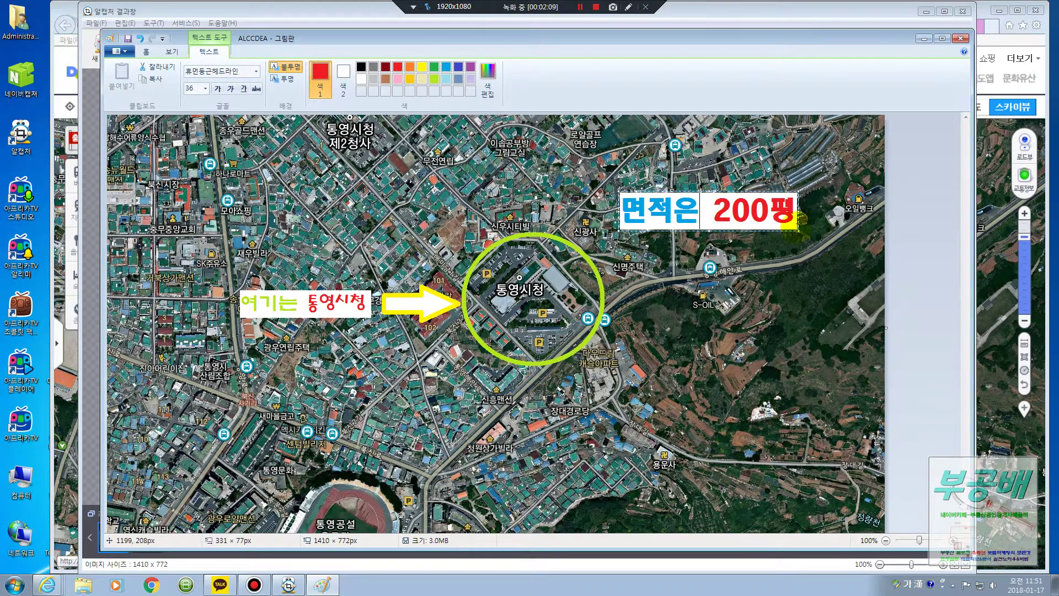
{"action": "left_click_drag", "start_coordinate": [798, 229], "coordinate": [799, 226]}
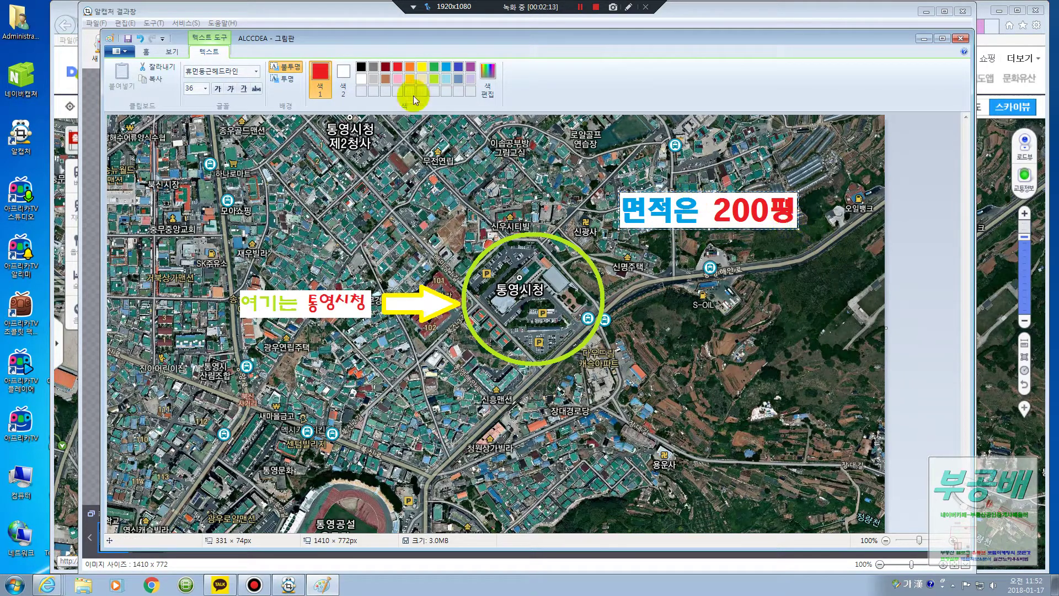
Give the "면적은 200평" label a light gray background, finalize it on the map, and undo the whole label
{"action": "left_click", "coordinate": [343, 78]}
{"action": "left_click", "coordinate": [373, 78]}
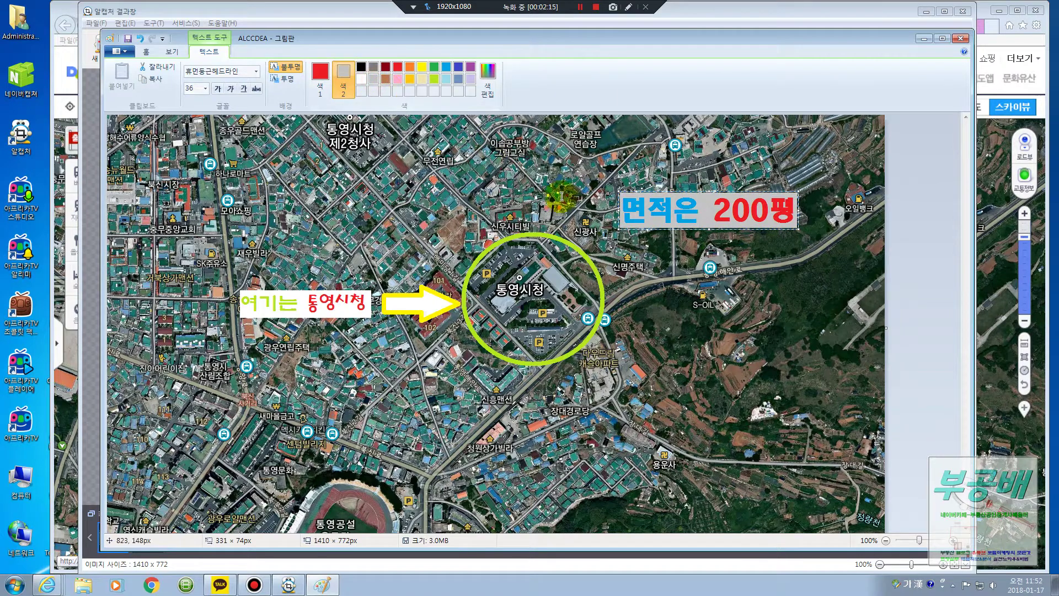
{"action": "left_click", "coordinate": [801, 152]}
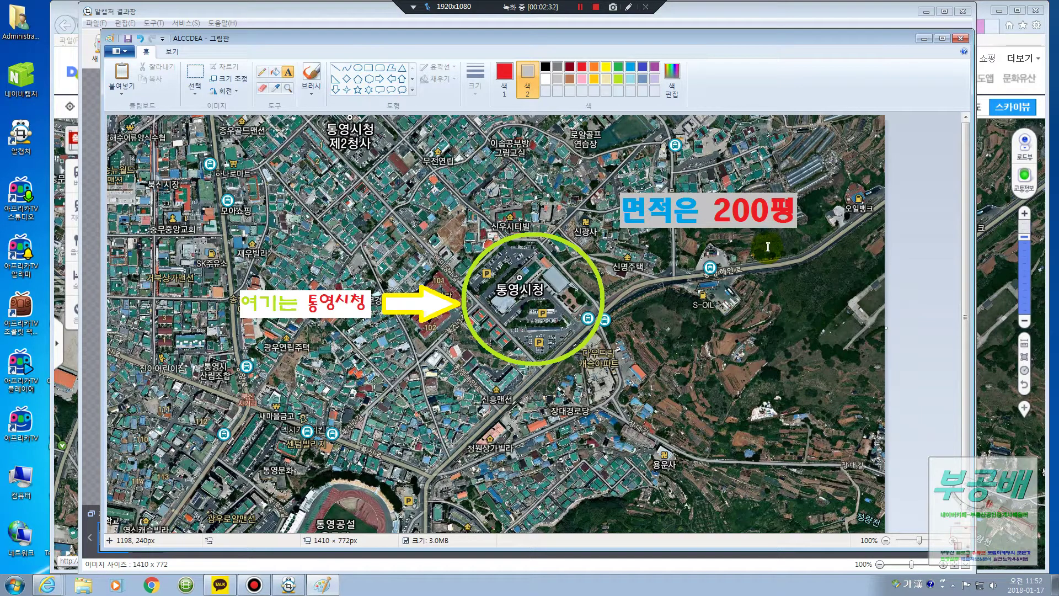
{"action": "left_click", "coordinate": [139, 40]}
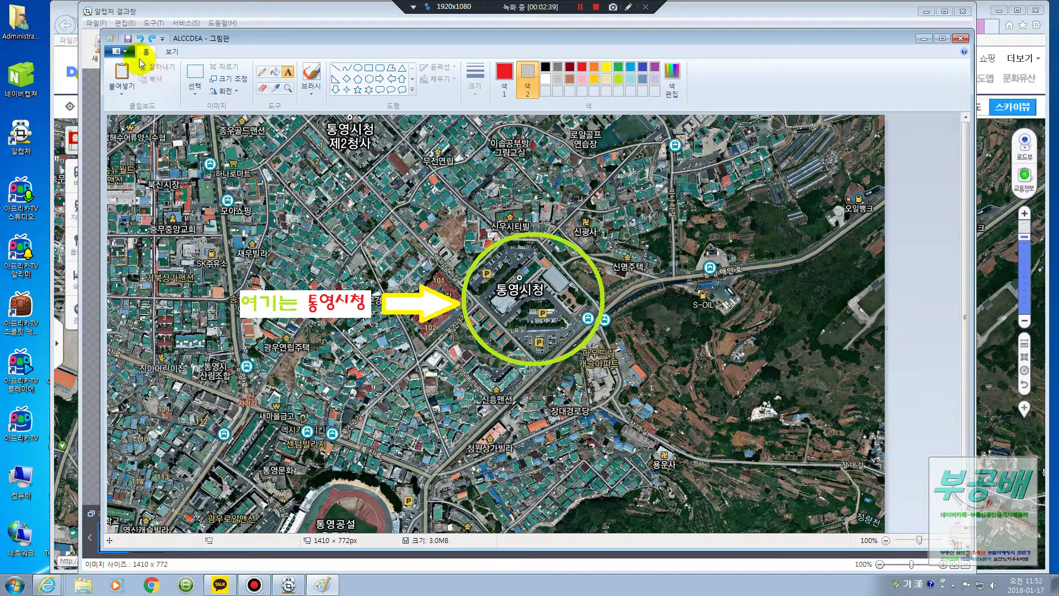
Save the annotated map to the desktop (바탕 화면) as a JPEG named 지도사진
{"action": "left_click", "coordinate": [123, 52]}
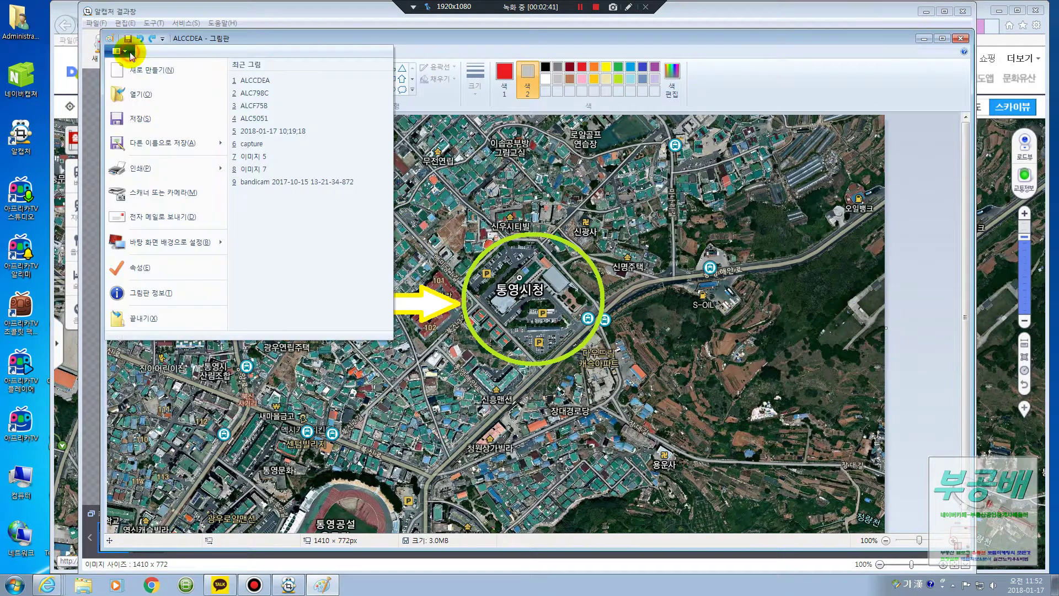
{"action": "mouse_move", "coordinate": [169, 149]}
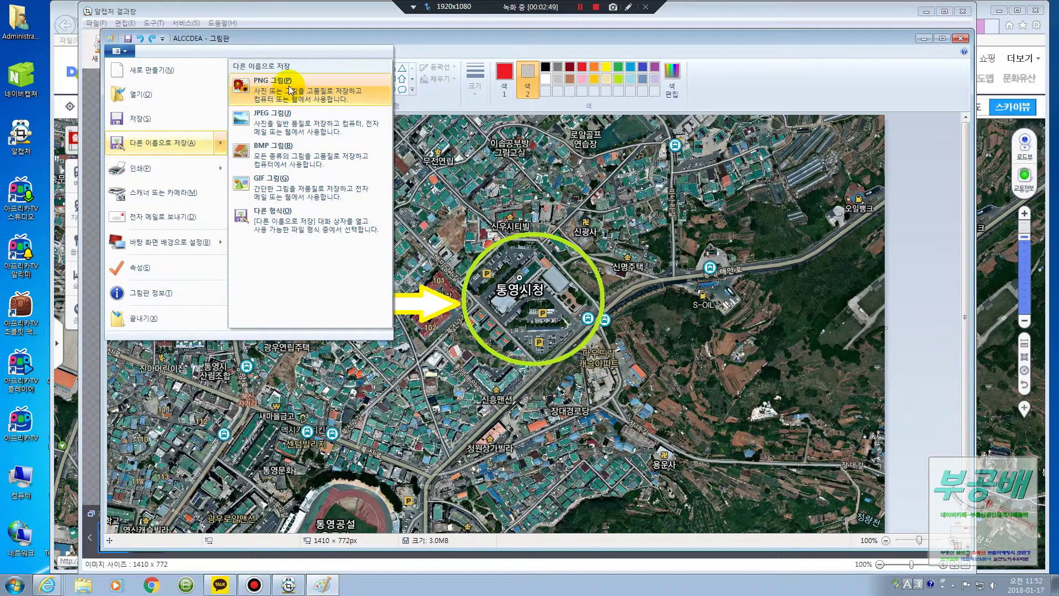
{"action": "left_click", "coordinate": [289, 130]}
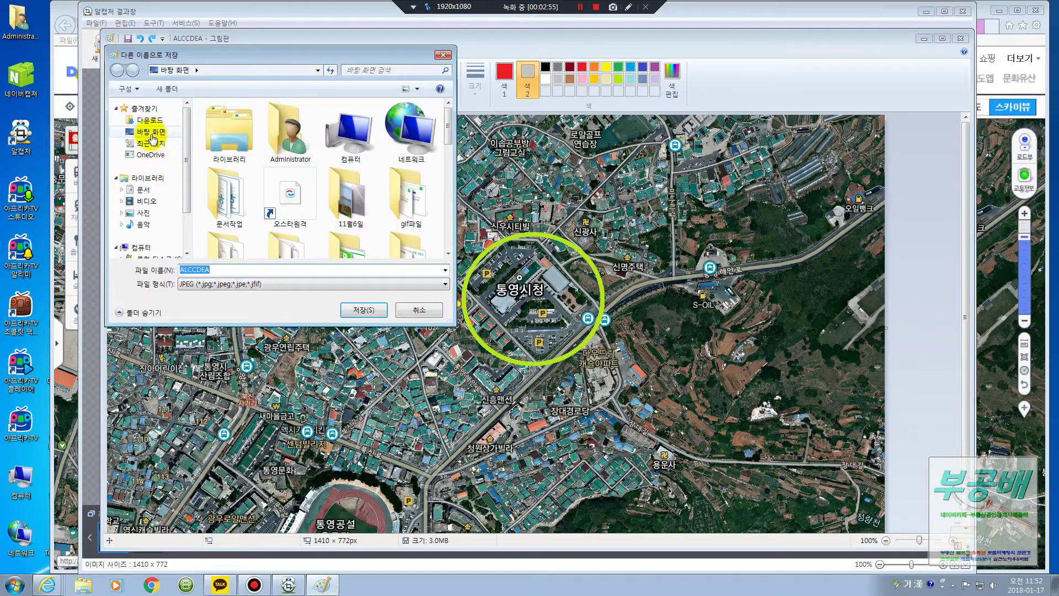
{"action": "left_click", "coordinate": [152, 134]}
{"action": "left_click_drag", "start_coordinate": [448, 139], "coordinate": [448, 234]}
{"action": "double_click", "coordinate": [218, 270]}
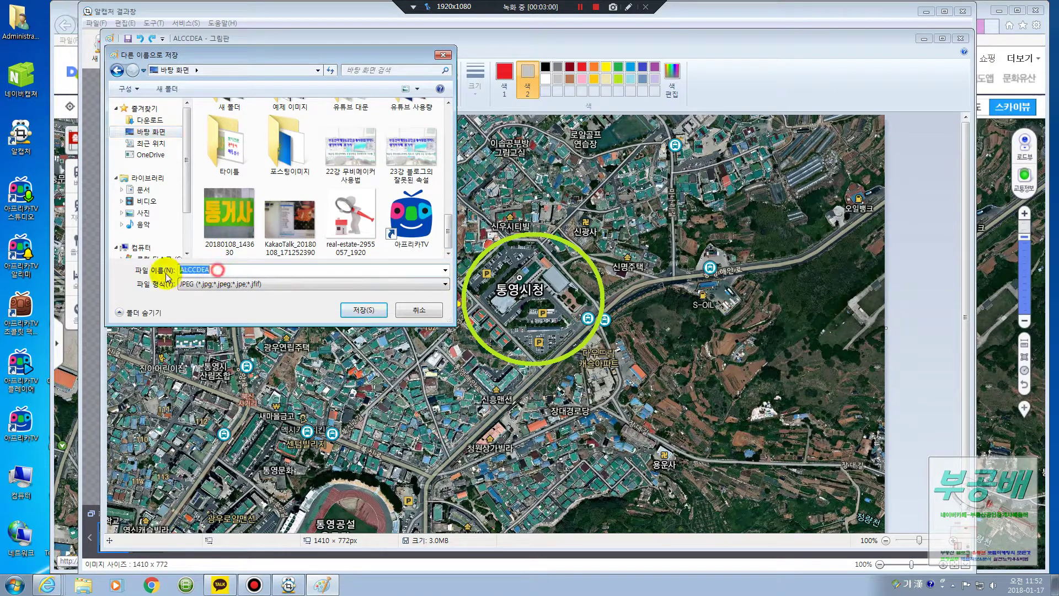
{"action": "type", "text": "지도"}
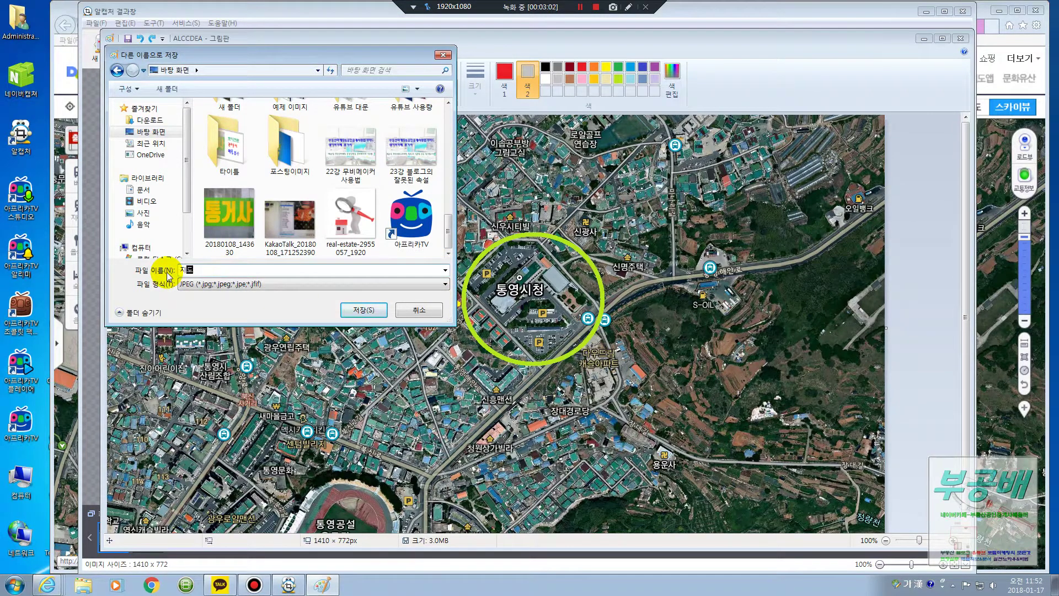
{"action": "type", "text": "사진"}
{"action": "left_click", "coordinate": [364, 310]}
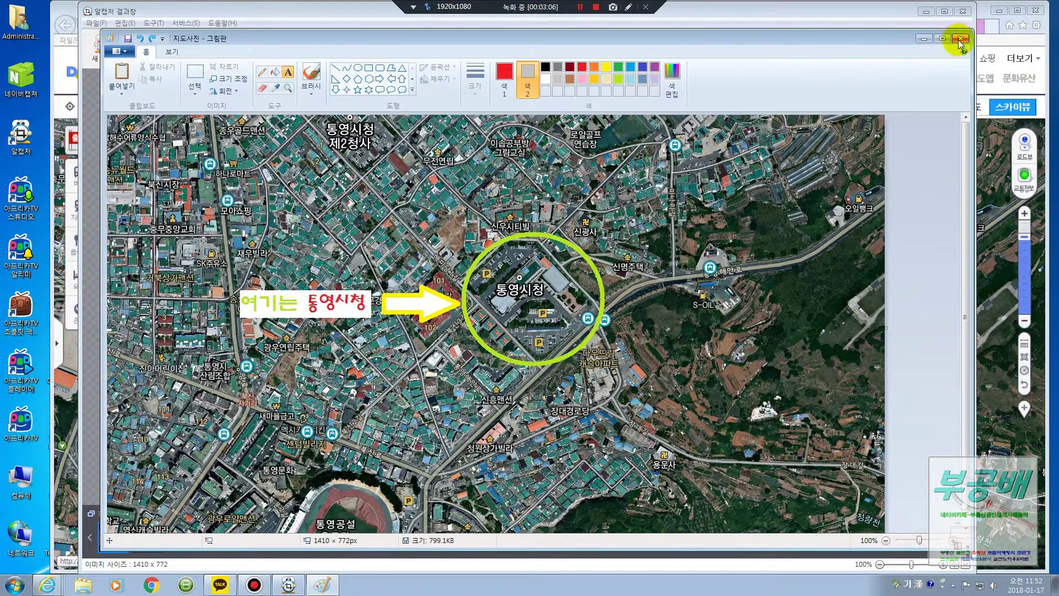
Close Paint and the 알캡처 result window
{"action": "left_click", "coordinate": [961, 39]}
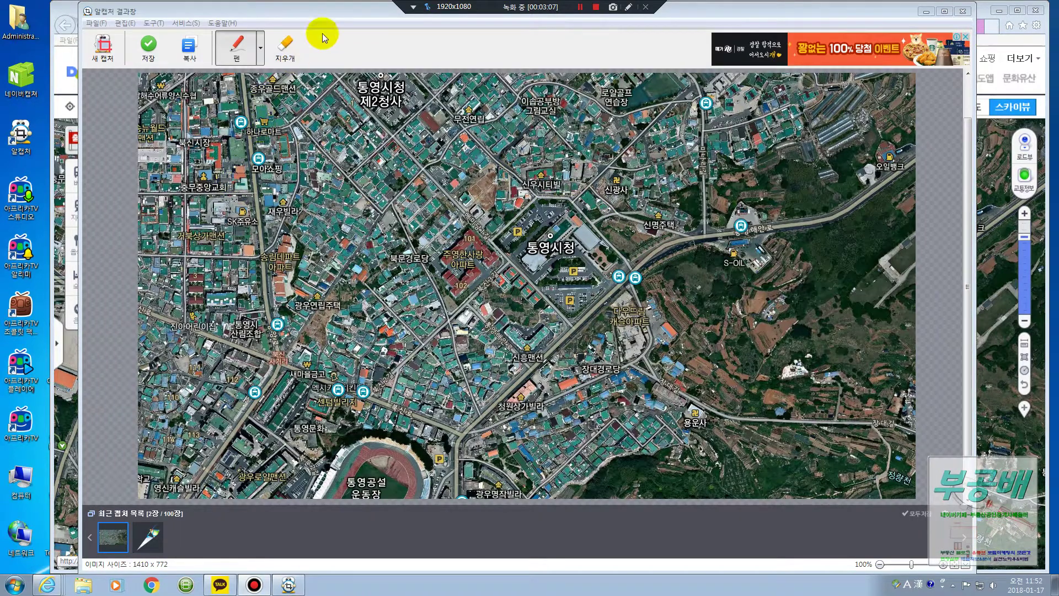
{"action": "left_click_drag", "start_coordinate": [320, 12], "coordinate": [322, 58]}
{"action": "left_click", "coordinate": [966, 58]}
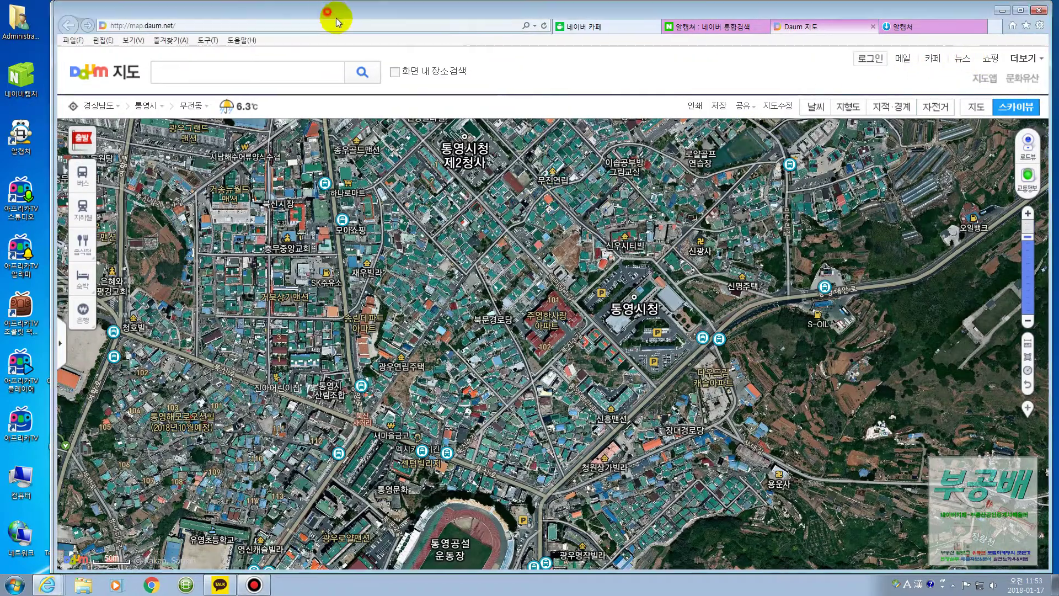
Move the browser window aside to expose the desktop and open the saved 지도사진 image to check it
{"action": "left_click_drag", "start_coordinate": [338, 14], "coordinate": [947, 336]}
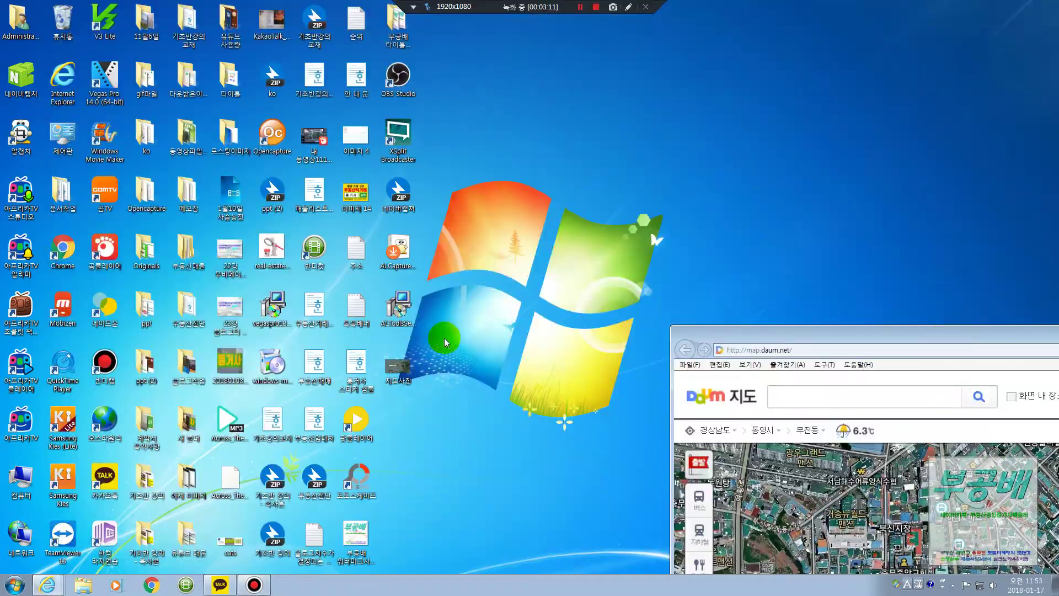
{"action": "double_click", "coordinate": [395, 365]}
{"action": "left_click_drag", "start_coordinate": [761, 191], "coordinate": [294, 55]}
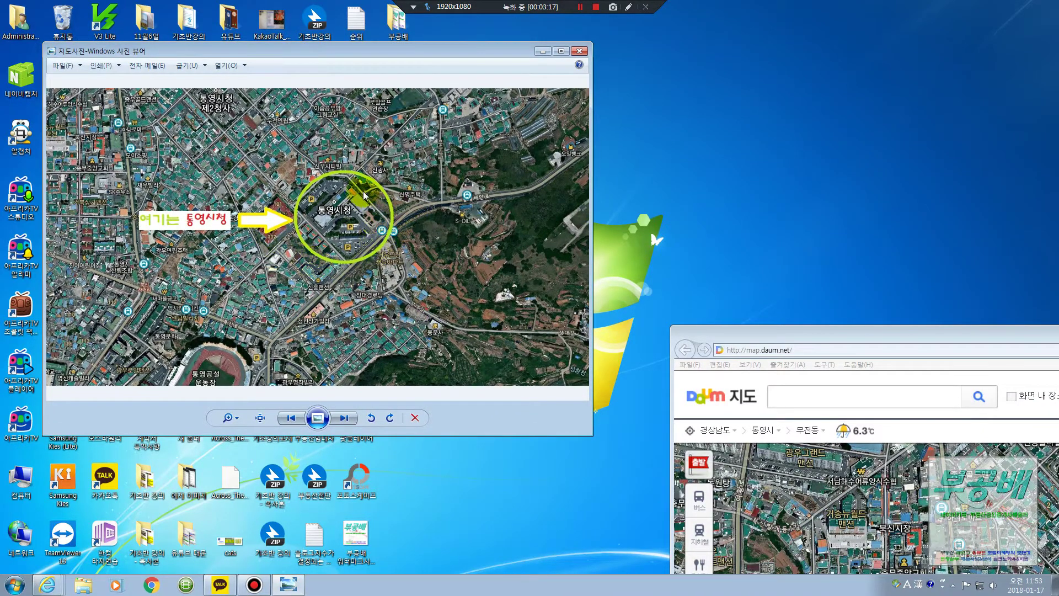
{"action": "left_click_drag", "start_coordinate": [478, 69], "coordinate": [482, 83]}
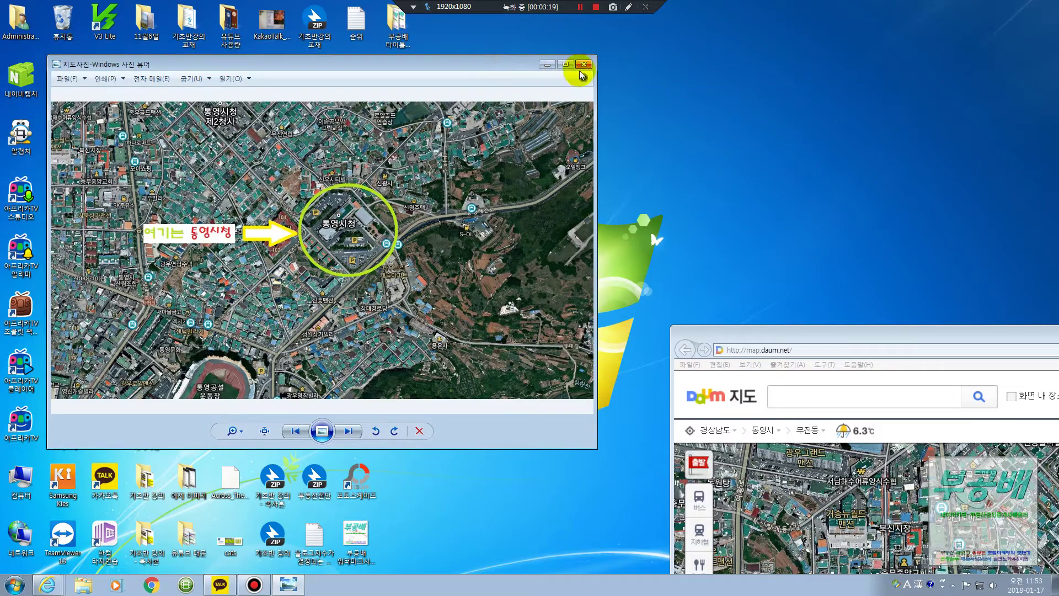
Move the Daum map browser window back over the desktop, near the center of the screen
{"action": "left_click_drag", "start_coordinate": [821, 333], "coordinate": [203, 19]}
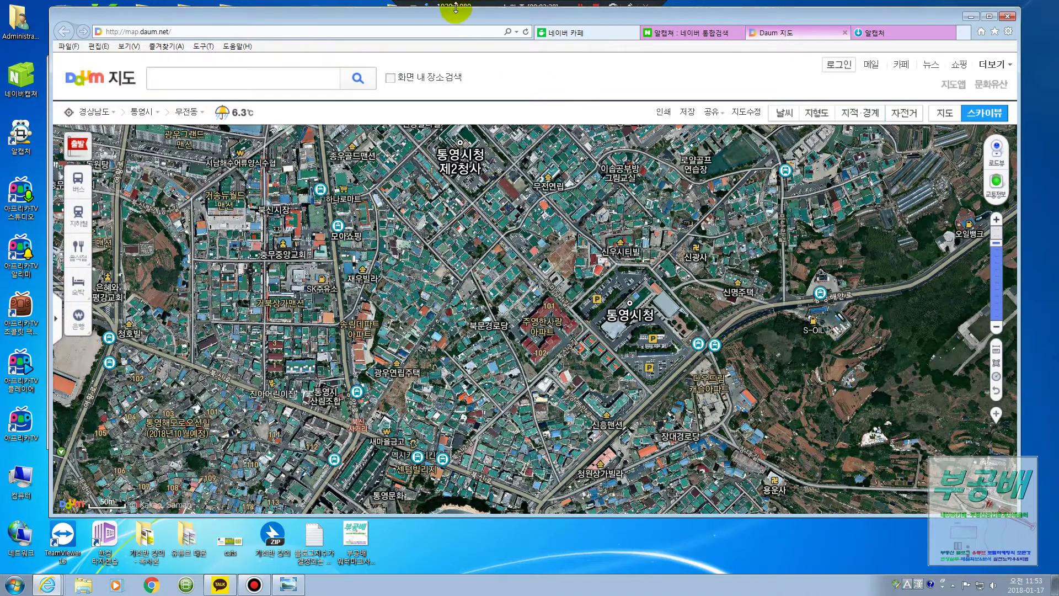
{"action": "left_click_drag", "start_coordinate": [449, 11], "coordinate": [807, 315]}
{"action": "left_click_drag", "start_coordinate": [698, 320], "coordinate": [315, 28]}
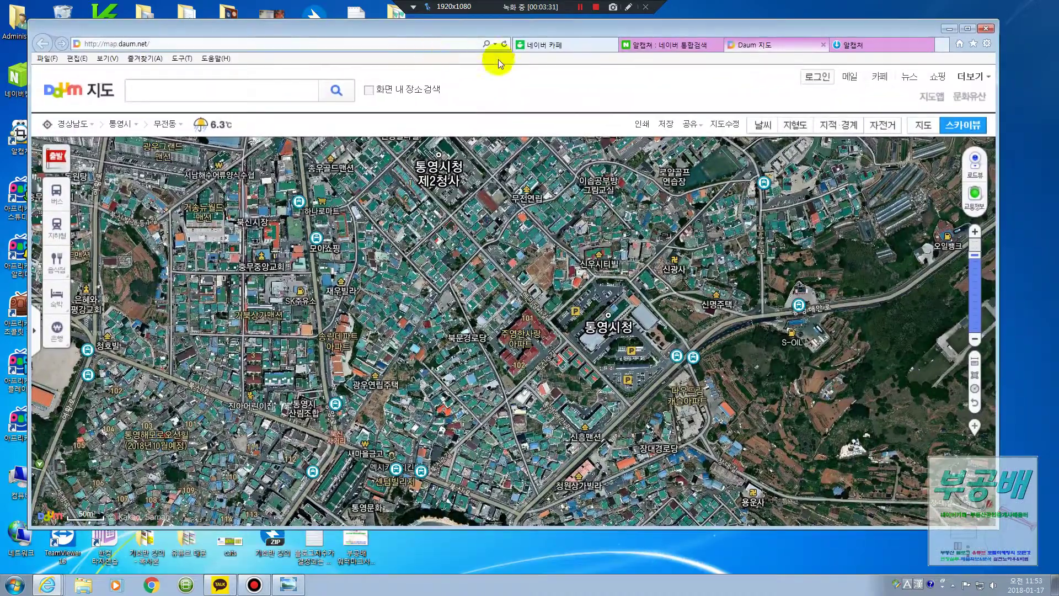